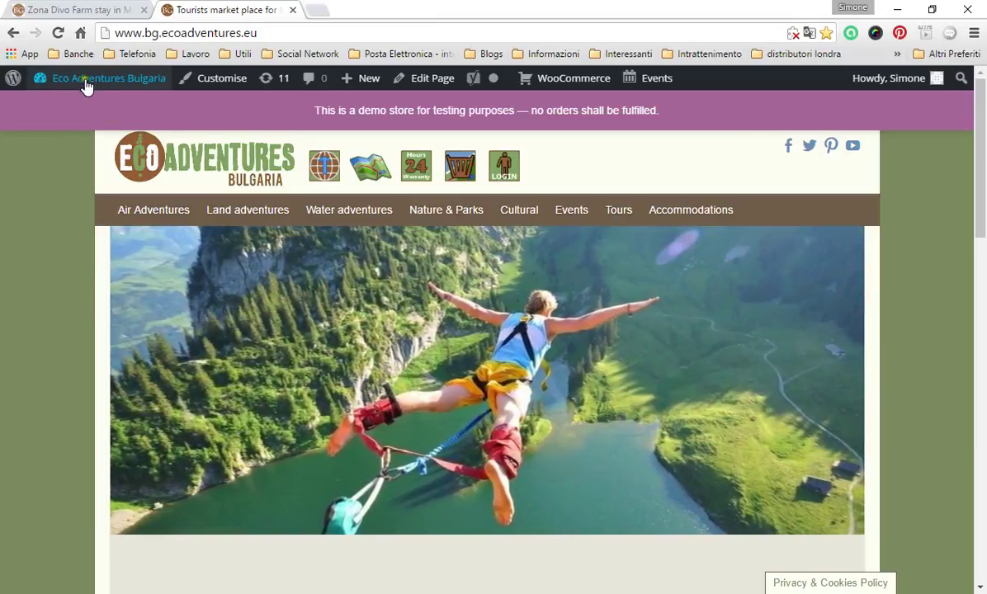
- Open the Eco Adventures Bulgaria admin dashboard and go to the Booking System PRO dashboard
{"action": "left_click", "coordinate": [86, 85]}
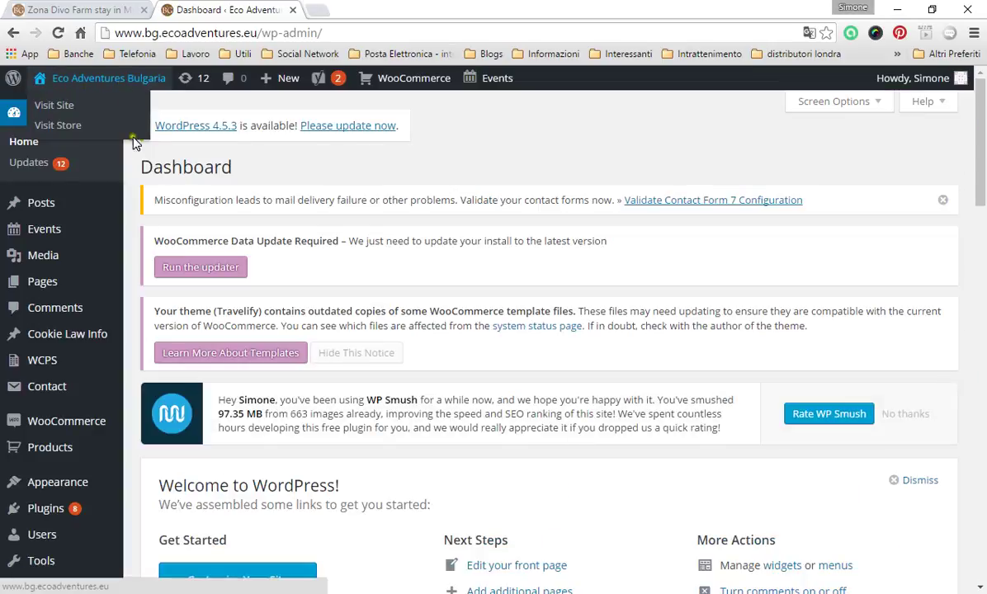
{"action": "scroll", "coordinate": [143, 216], "scroll_direction": "down", "scroll_amount": 2}
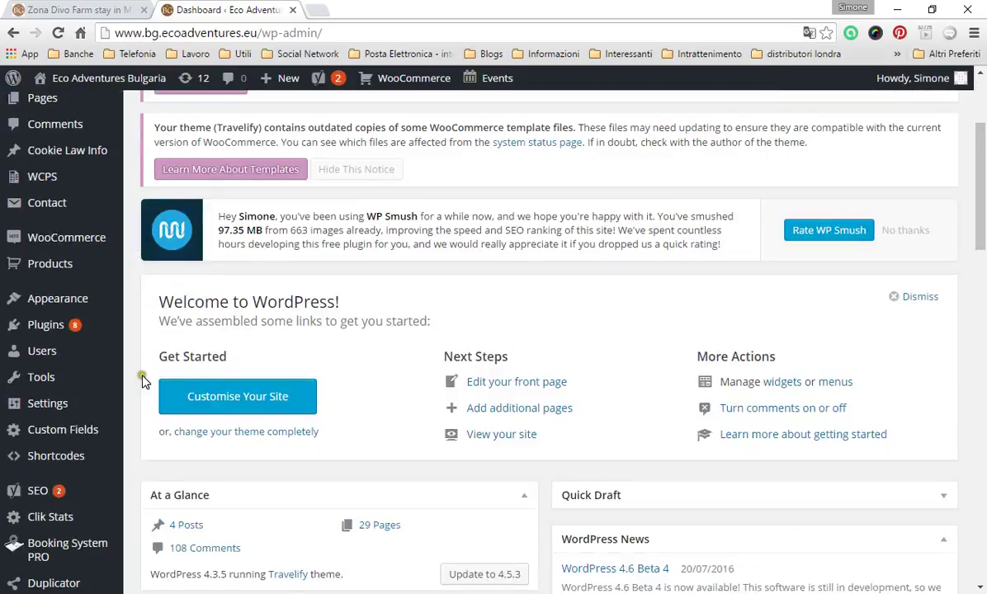
{"action": "left_click", "coordinate": [78, 551]}
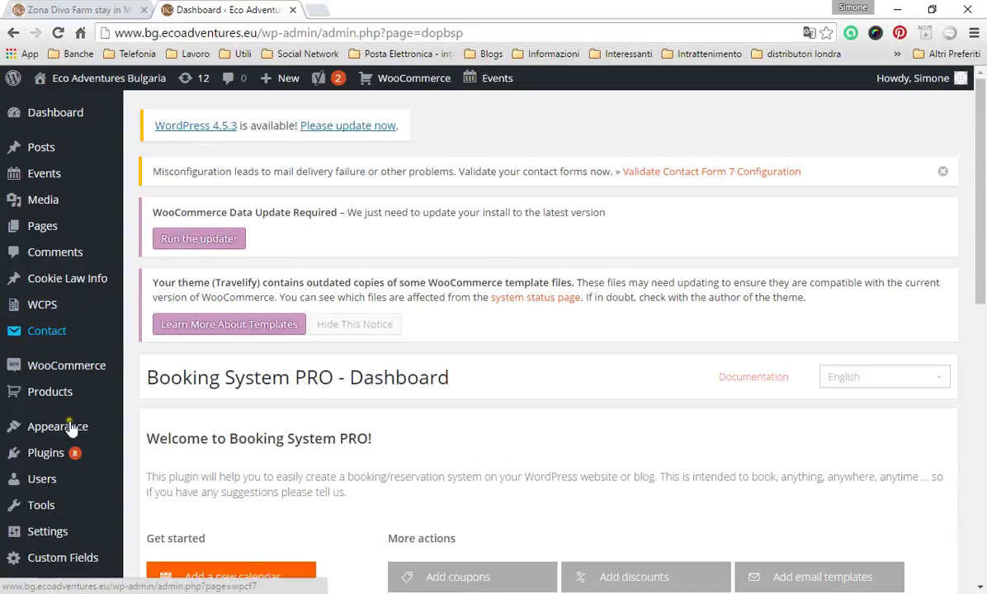
{"action": "mouse_move", "coordinate": [60, 535]}
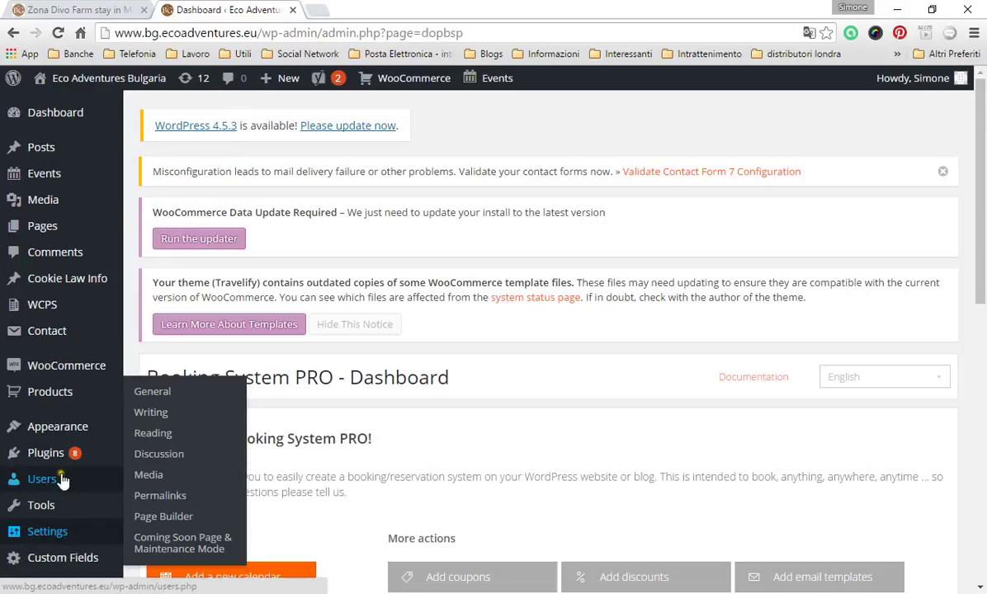
{"action": "scroll", "coordinate": [173, 388], "scroll_direction": "down", "scroll_amount": 1}
{"action": "scroll", "coordinate": [173, 388], "scroll_direction": "down", "scroll_amount": 1}
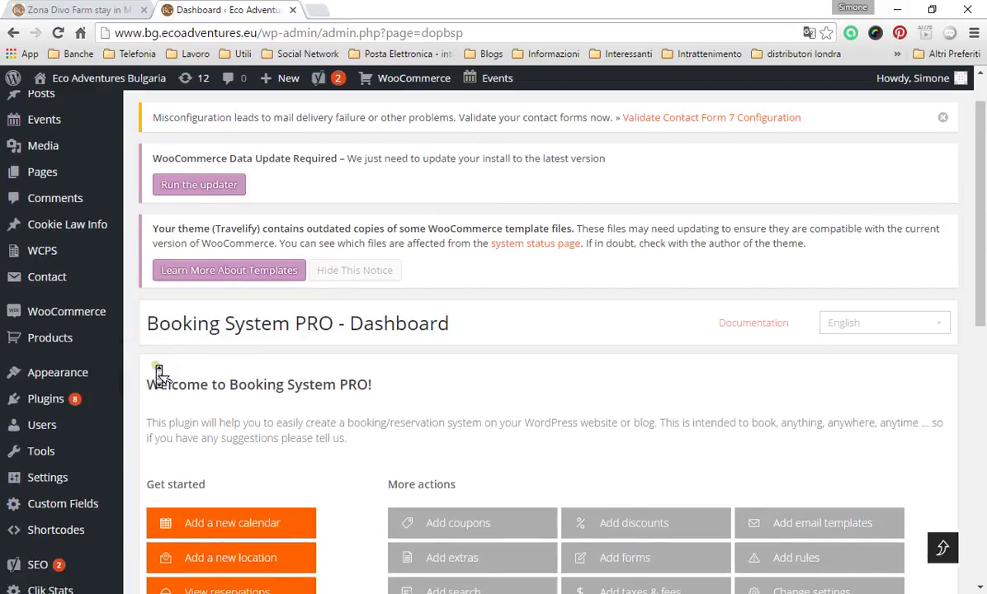
{"action": "scroll", "coordinate": [160, 376], "scroll_direction": "down", "scroll_amount": 3}
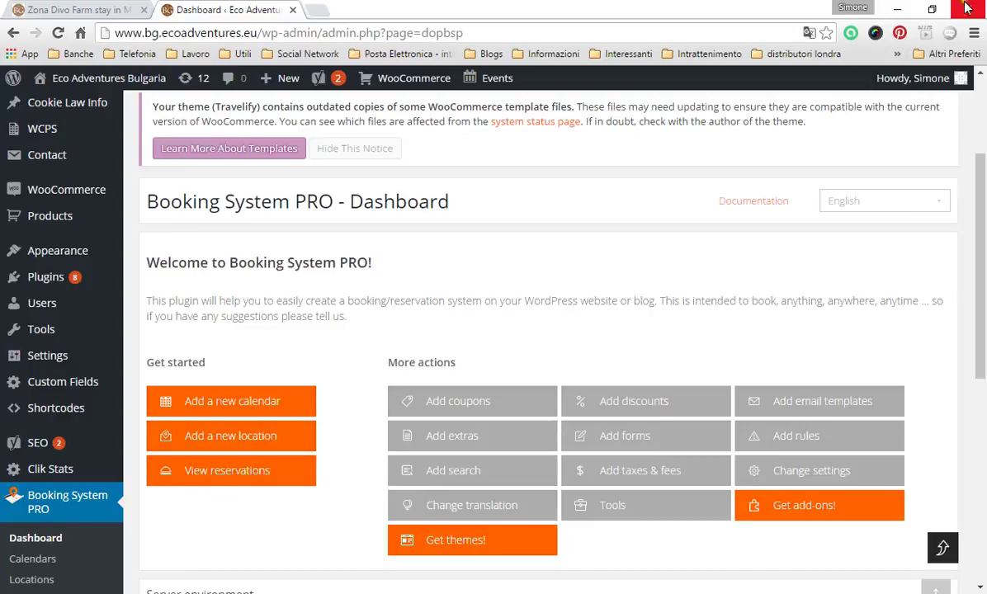
{"action": "left_click", "coordinate": [931, 12]}
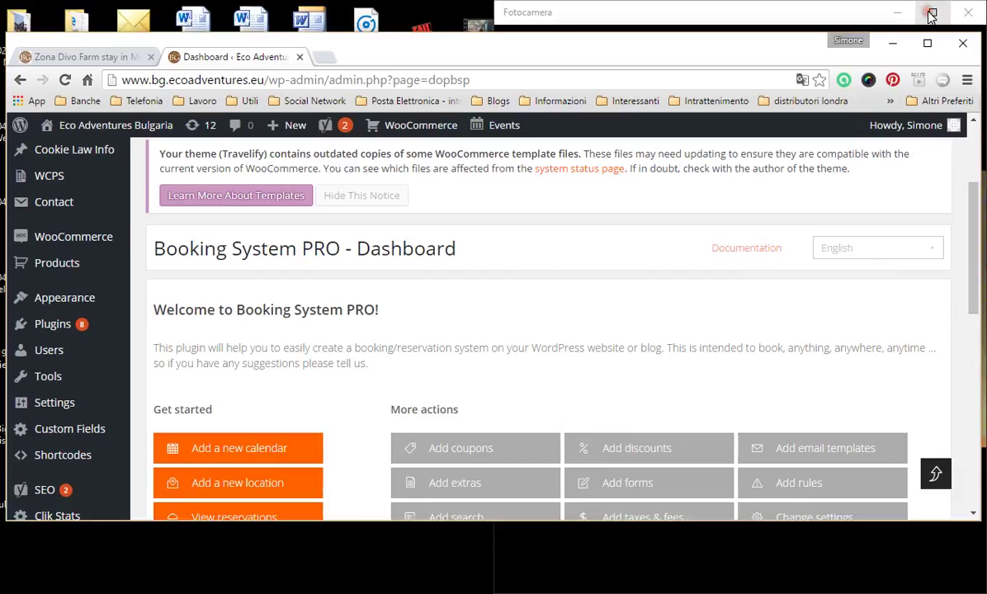
{"action": "left_click", "coordinate": [928, 41]}
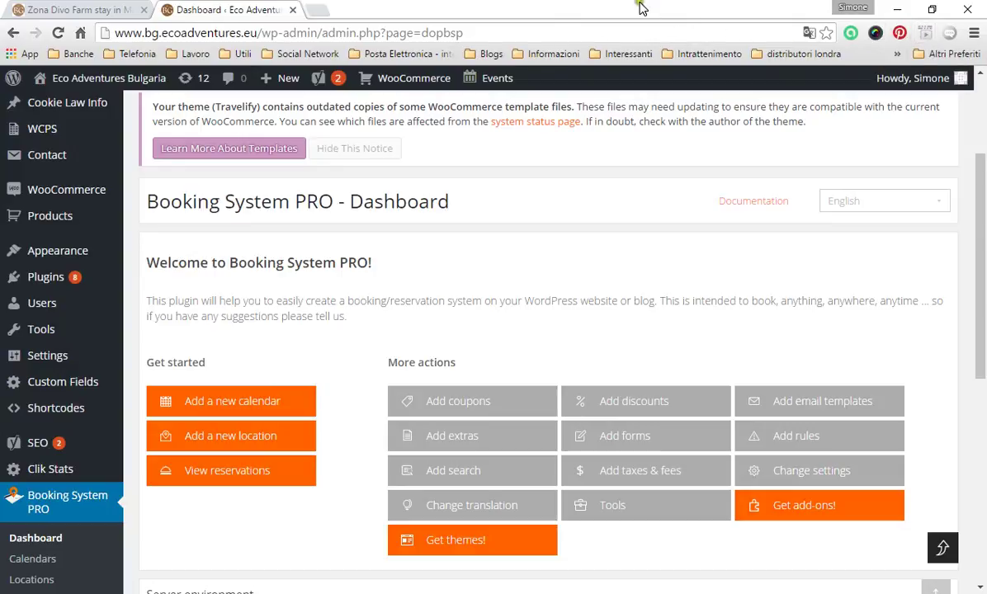
{"action": "left_click_drag", "start_coordinate": [545, 18], "coordinate": [4, 7]}
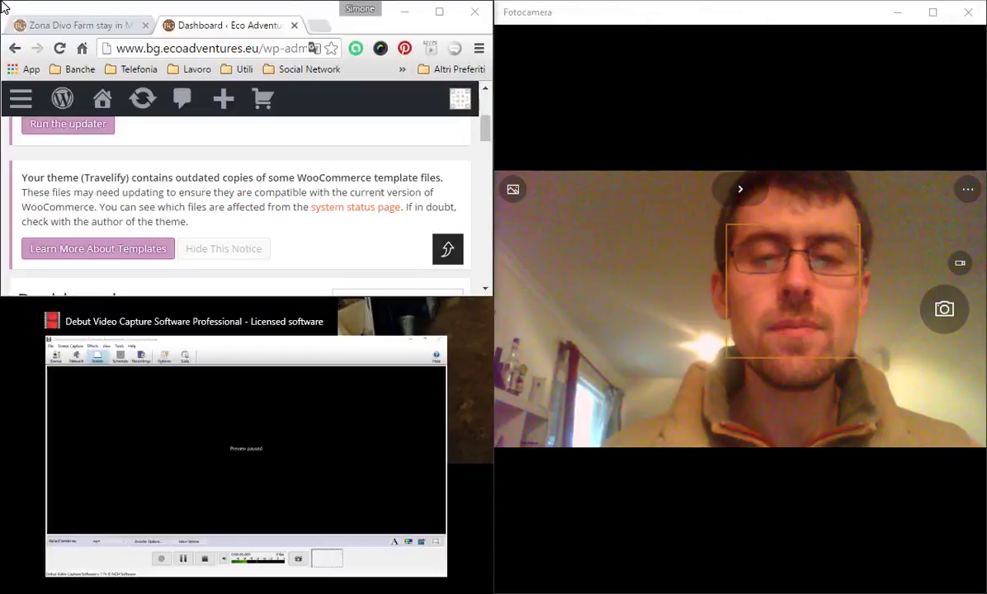
{"action": "left_click", "coordinate": [125, 350]}
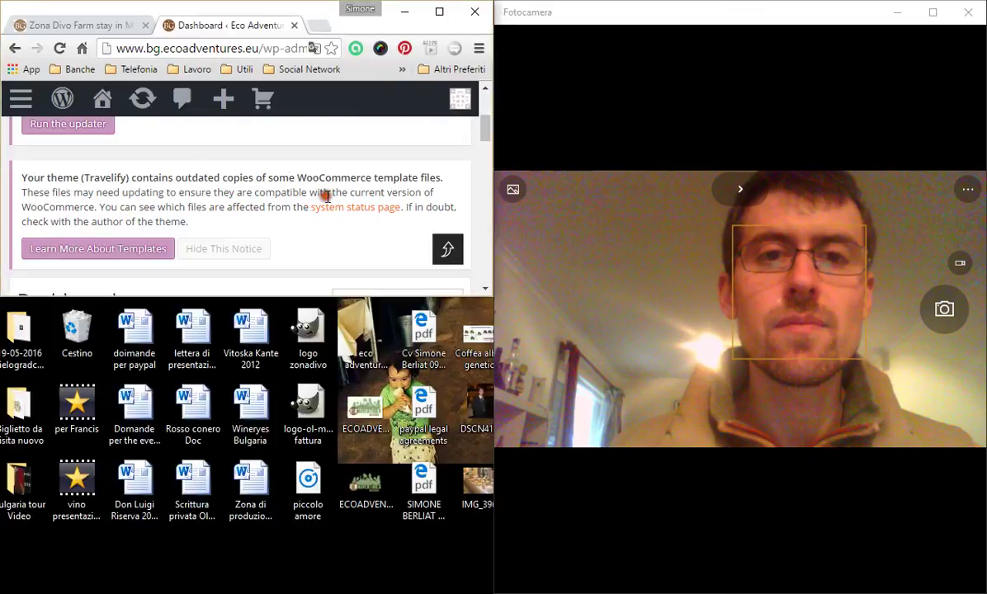
{"action": "left_click", "coordinate": [439, 13]}
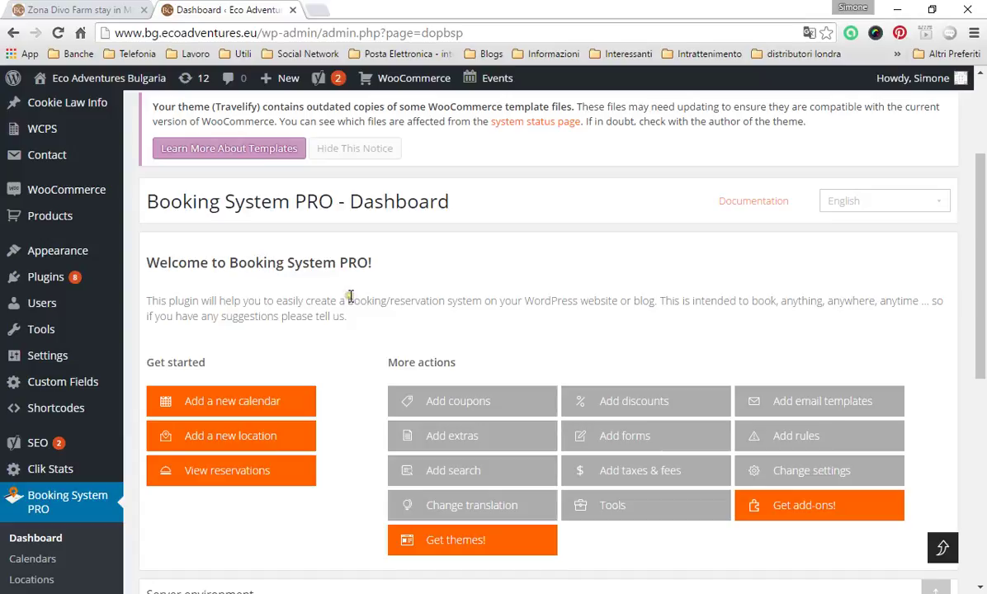
- Go to the Booking System PRO calendars and load the Trial calendar
{"action": "scroll", "coordinate": [347, 333], "scroll_direction": "down", "scroll_amount": 1}
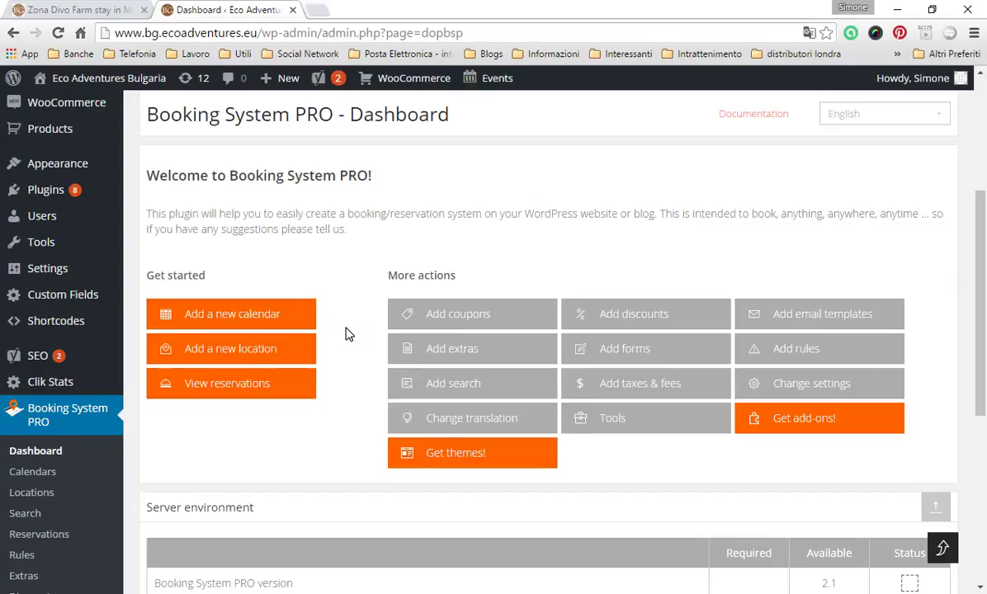
{"action": "left_click", "coordinate": [51, 479]}
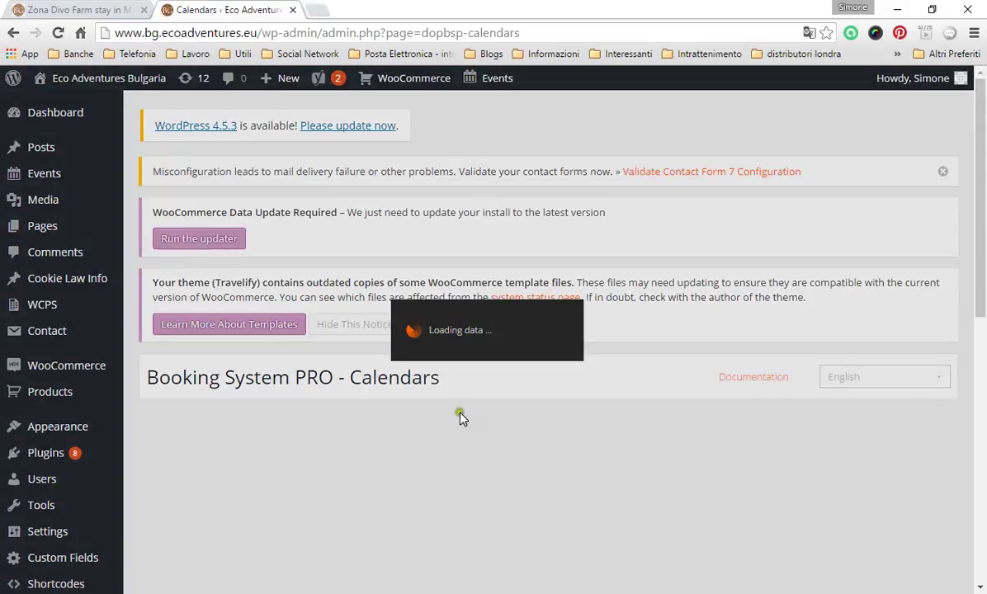
{"action": "scroll", "coordinate": [587, 392], "scroll_direction": "down", "scroll_amount": 2}
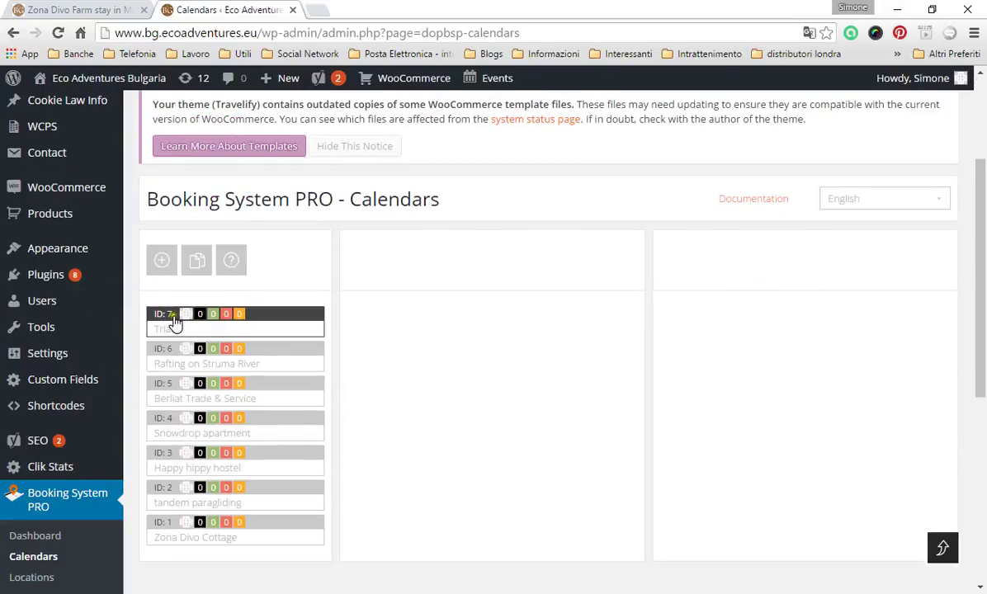
{"action": "left_click", "coordinate": [296, 331]}
{"action": "left_click", "coordinate": [301, 333]}
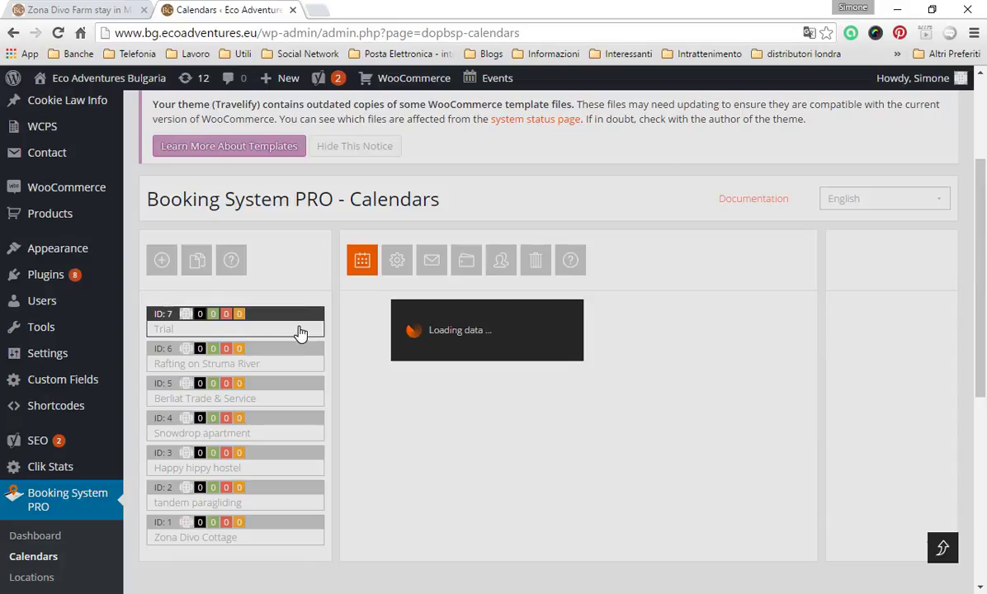
{"action": "left_click", "coordinate": [476, 351]}
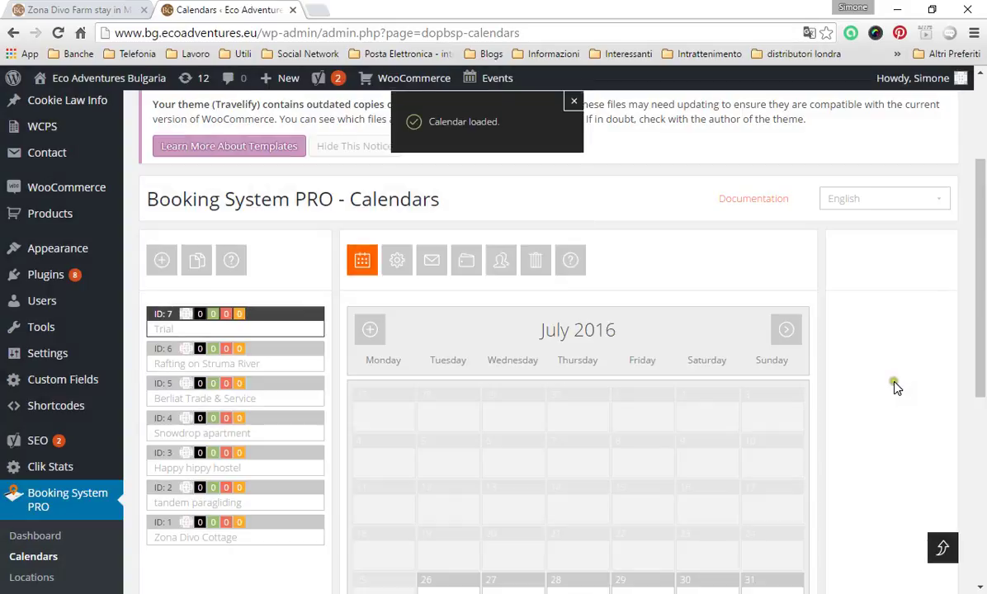
{"action": "scroll", "coordinate": [897, 388], "scroll_direction": "down", "scroll_amount": 1}
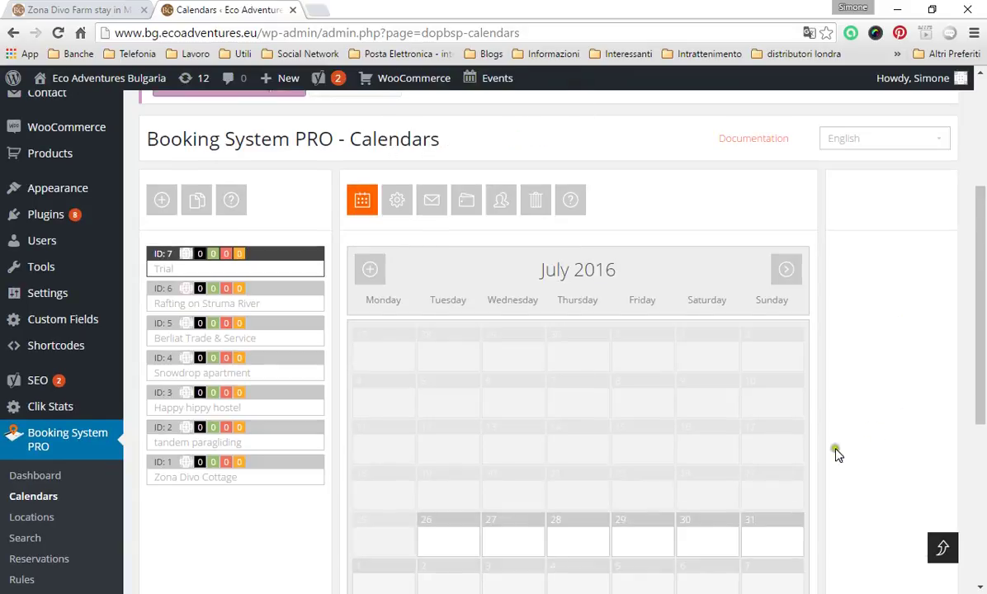
- Browse the Trial calendar several months ahead, return to July 2016 and look over its days
{"action": "left_click", "coordinate": [785, 270]}
{"action": "left_click", "coordinate": [785, 270]}
{"action": "left_click", "coordinate": [785, 270]}
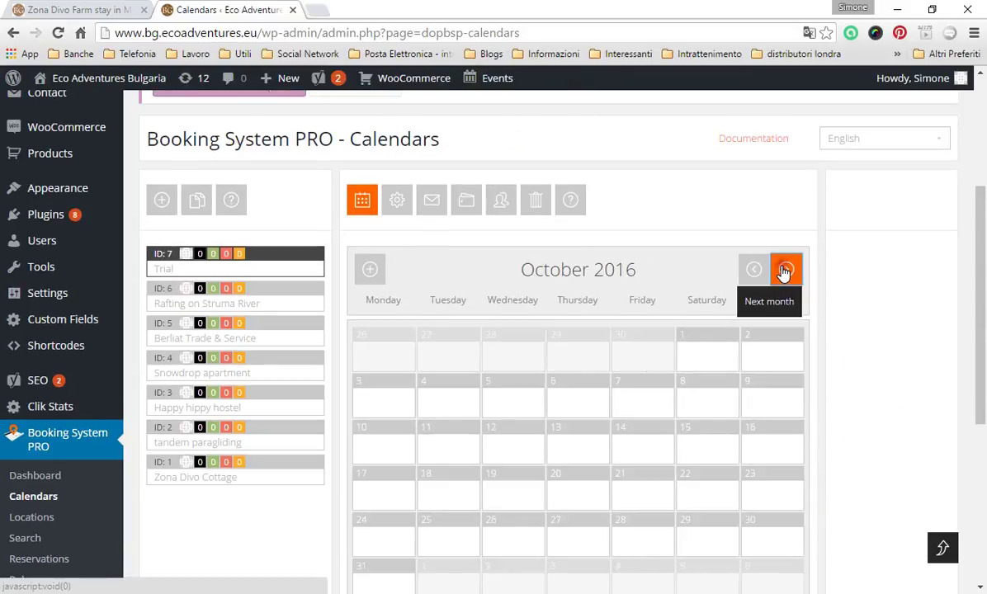
{"action": "left_click", "coordinate": [785, 270]}
{"action": "left_click", "coordinate": [749, 271]}
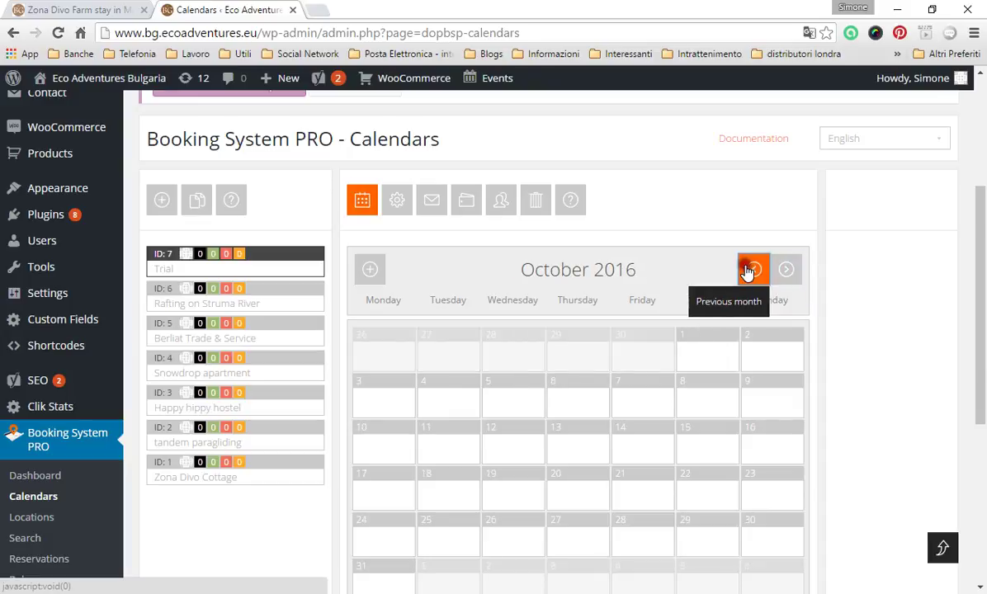
{"action": "left_click", "coordinate": [749, 272]}
{"action": "left_click", "coordinate": [749, 272]}
{"action": "left_click", "coordinate": [748, 272]}
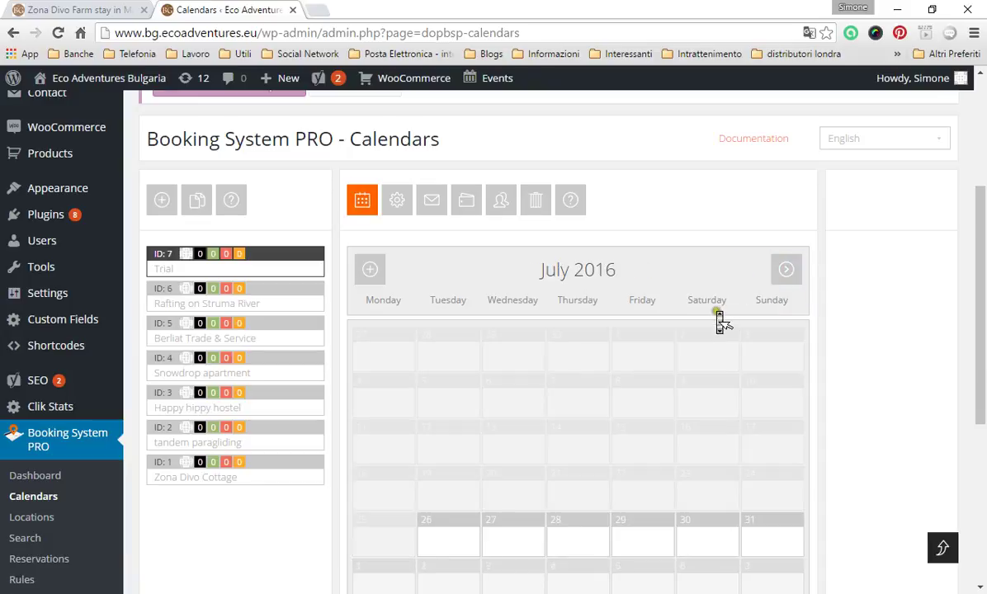
{"action": "scroll", "coordinate": [716, 322], "scroll_direction": "down", "scroll_amount": 2}
{"action": "scroll", "coordinate": [722, 322], "scroll_direction": "down", "scroll_amount": 2}
{"action": "scroll", "coordinate": [723, 320], "scroll_direction": "up", "scroll_amount": 1}
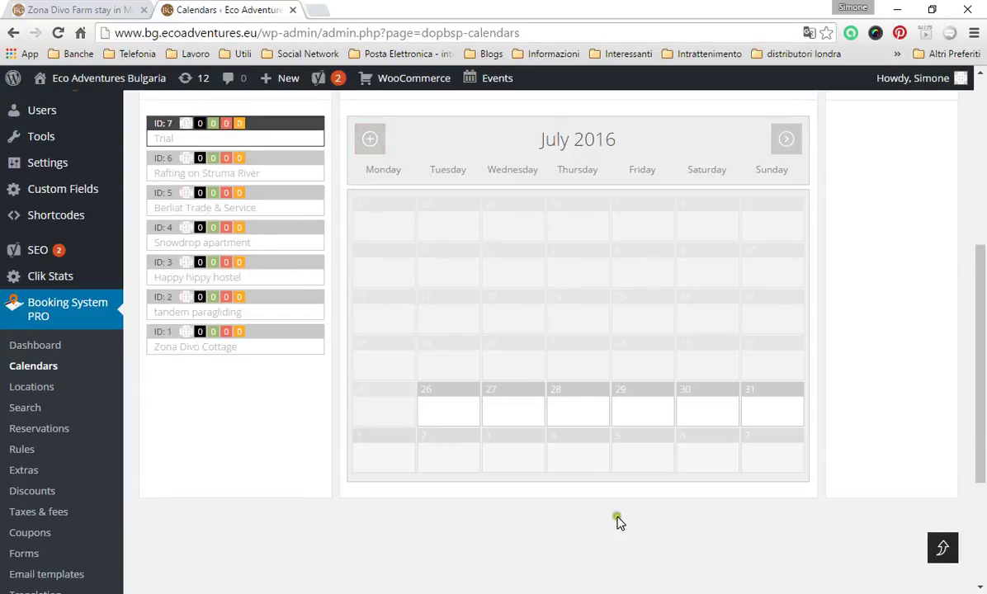
{"action": "scroll", "coordinate": [527, 326], "scroll_direction": "up", "scroll_amount": 1}
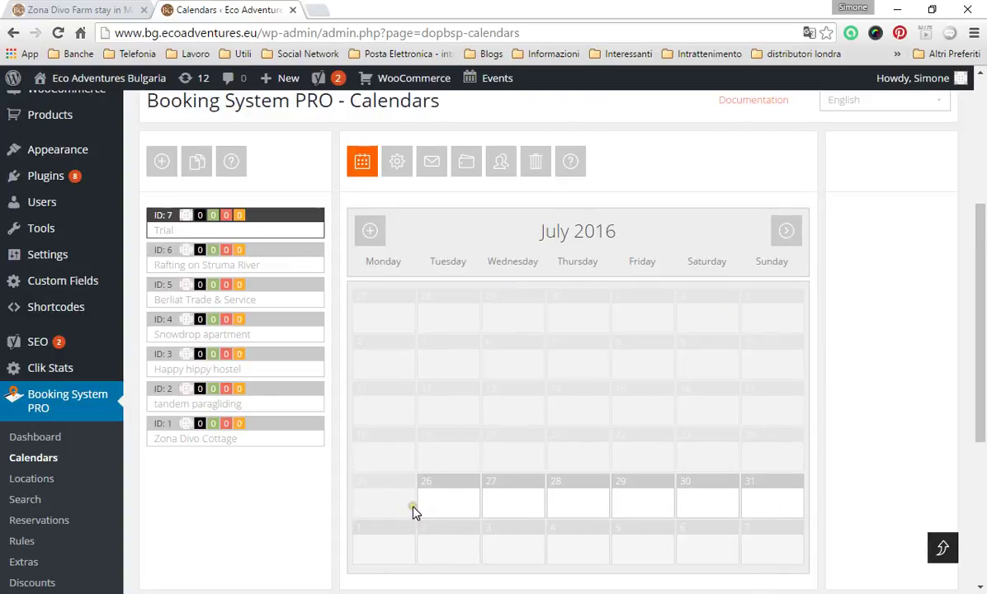
- Open the Trial calendar's settings and set the date type to European (dd mm yyyy)
{"action": "left_click", "coordinate": [397, 165]}
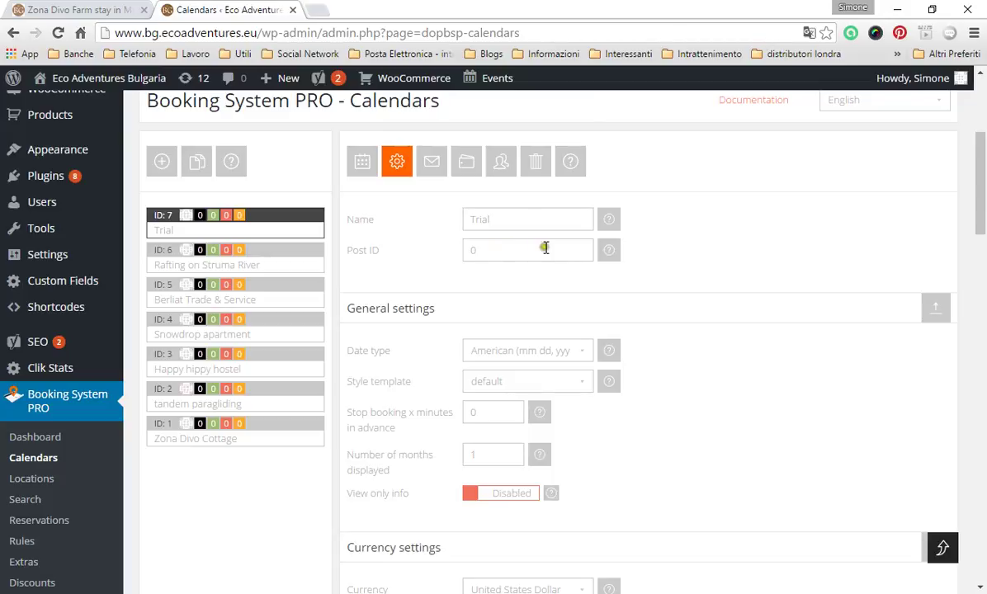
{"action": "scroll", "coordinate": [667, 262], "scroll_direction": "down", "scroll_amount": 1}
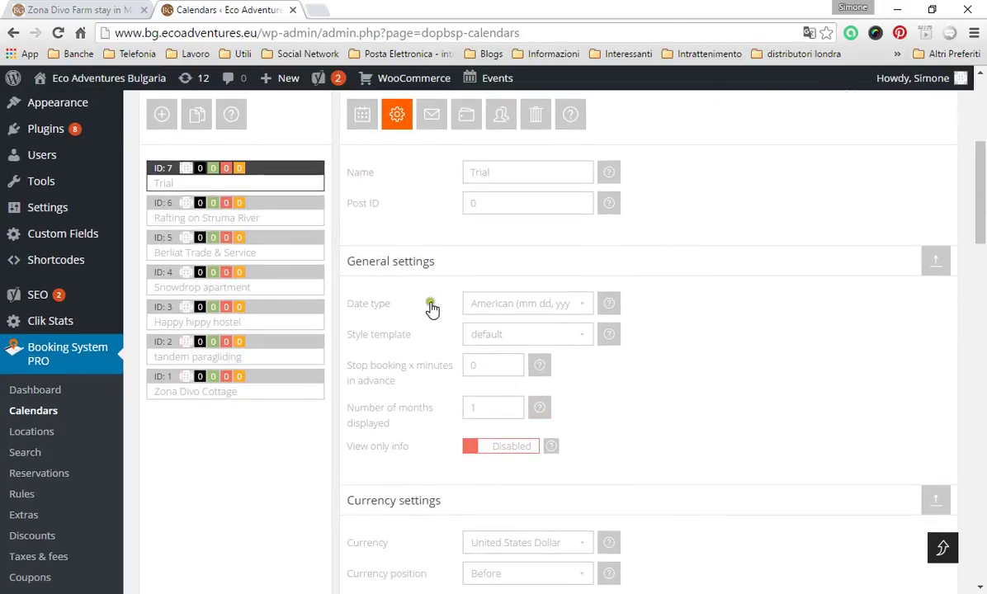
{"action": "left_click", "coordinate": [502, 304]}
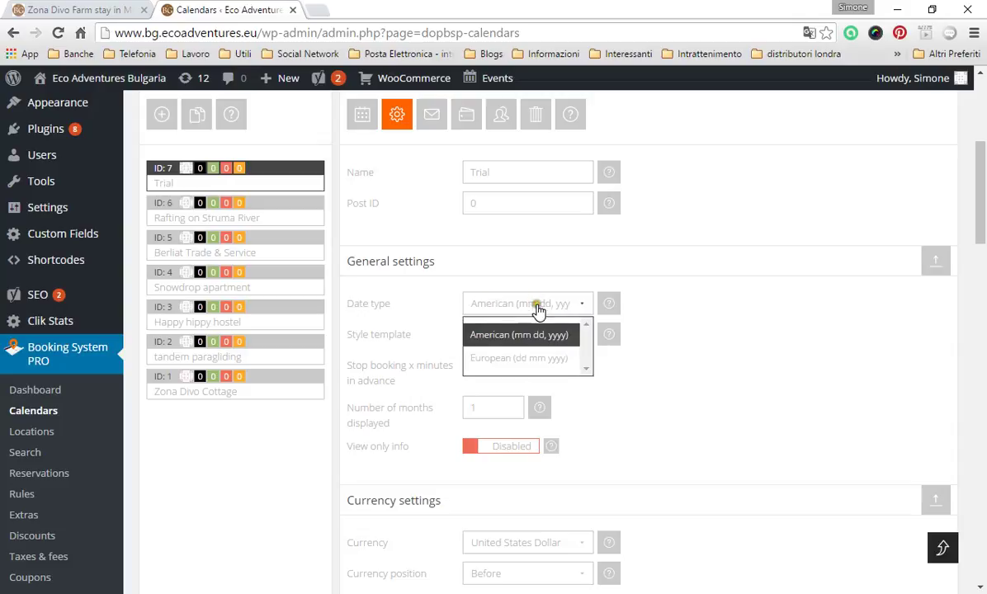
{"action": "left_click", "coordinate": [537, 358]}
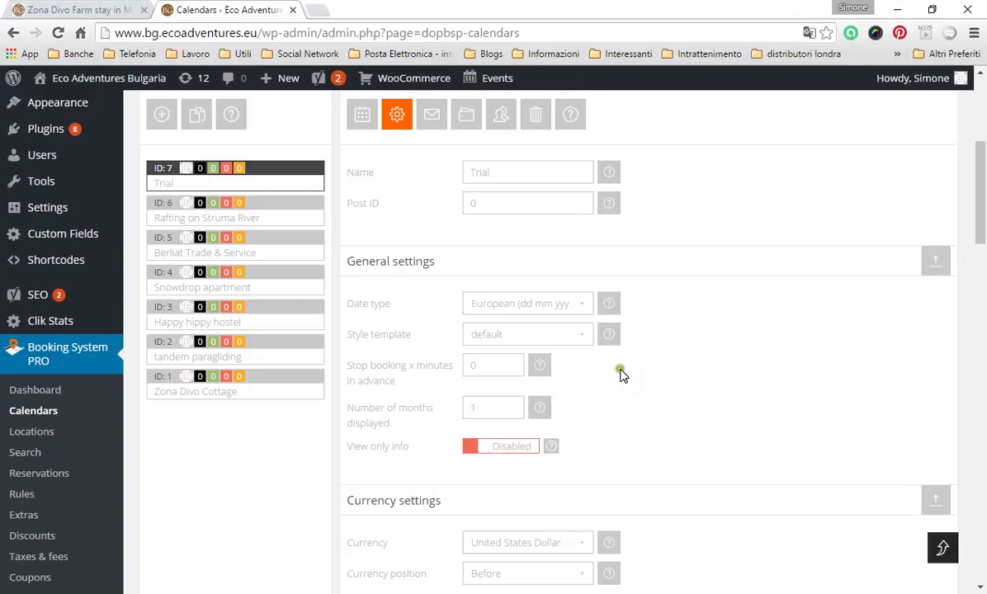
- Set the Trial calendar to stop bookings 2880 minutes in advance
{"action": "scroll", "coordinate": [593, 395], "scroll_direction": "down", "scroll_amount": 1}
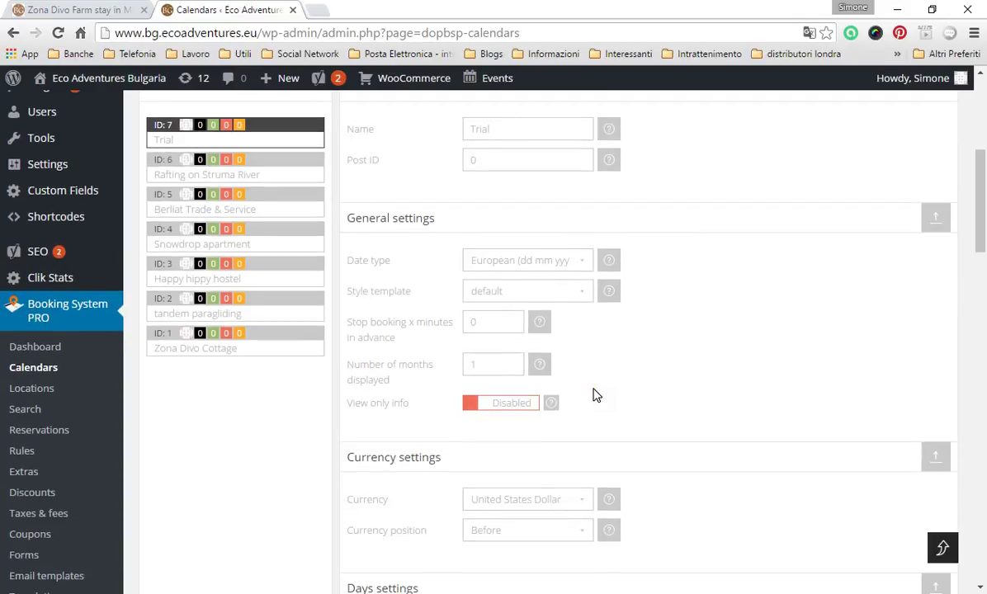
{"action": "scroll", "coordinate": [595, 394], "scroll_direction": "down", "scroll_amount": 1}
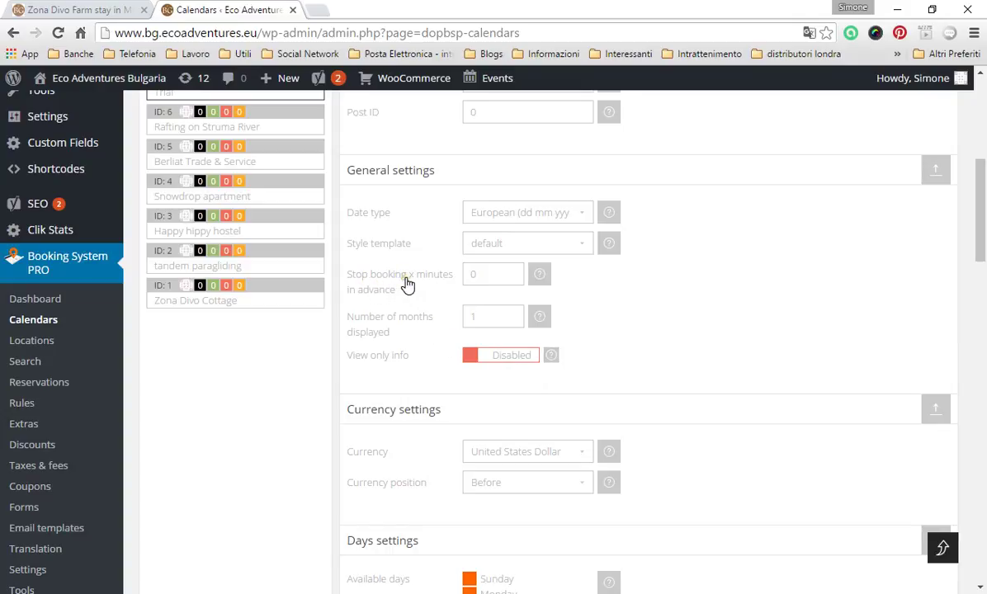
{"action": "left_click", "coordinate": [501, 275]}
{"action": "key", "text": "BackSpace"}
{"action": "type", "text": "2880"}
{"action": "left_click", "coordinate": [468, 403]}
{"action": "left_click", "coordinate": [494, 274]}
{"action": "left_click", "coordinate": [753, 593]}
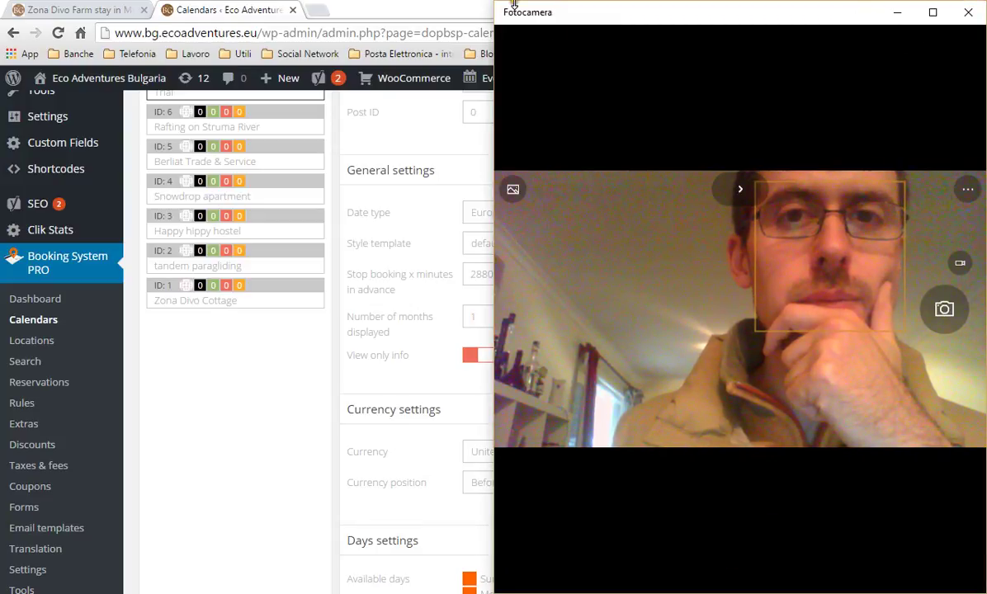
{"action": "left_click_drag", "start_coordinate": [496, 2], "coordinate": [600, 325]}
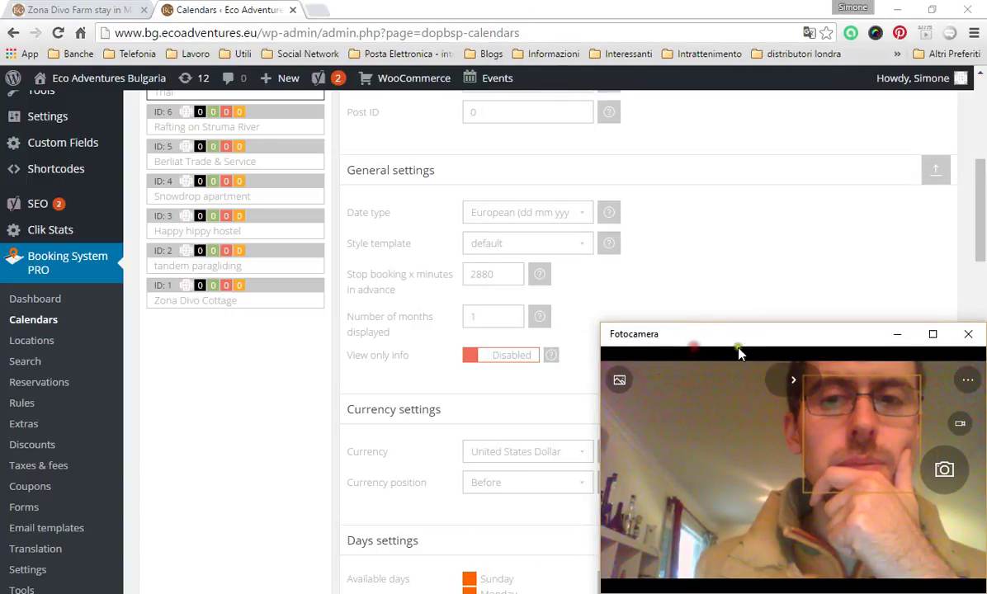
{"action": "left_click_drag", "start_coordinate": [770, 339], "coordinate": [898, 78]}
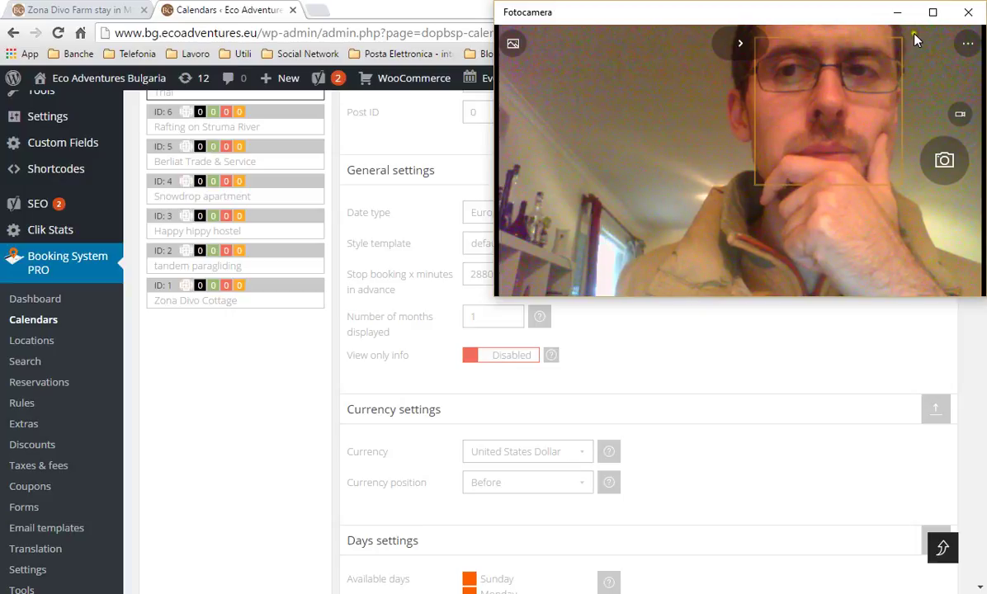
{"action": "left_click", "coordinate": [933, 12]}
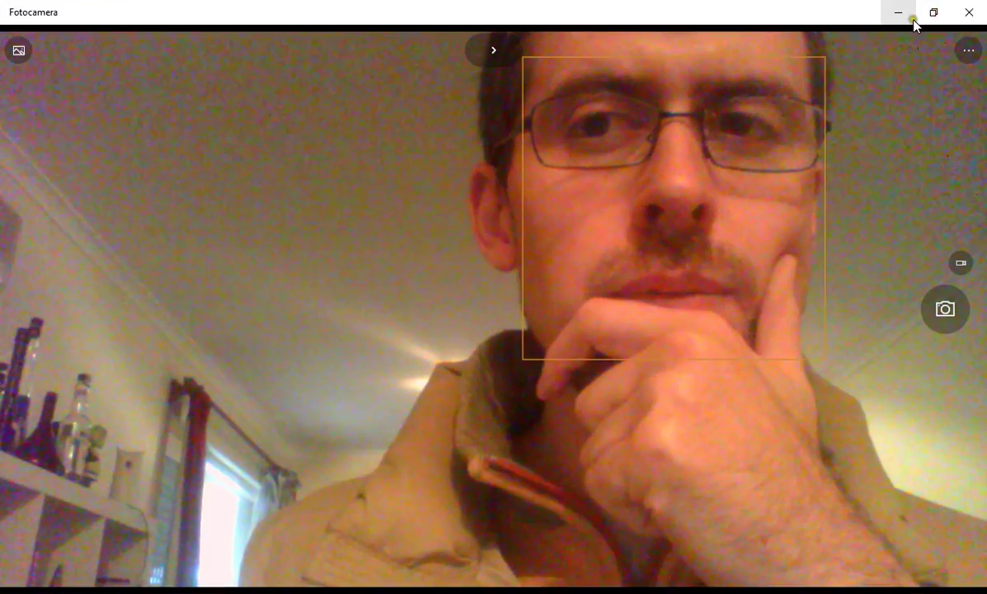
{"action": "left_click", "coordinate": [911, 18]}
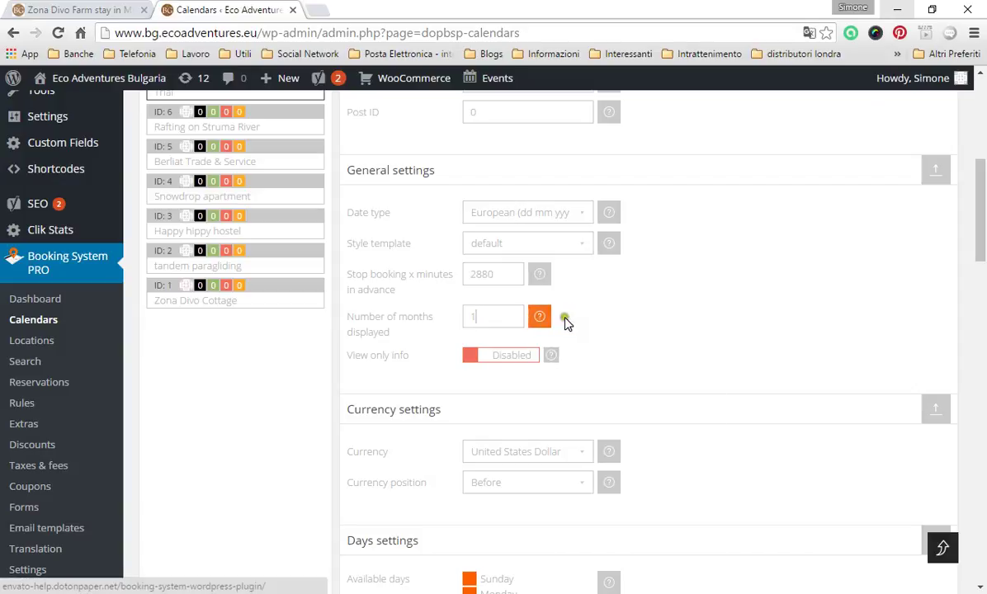
- Set the Trial calendar's currency to Euro Member Countries in the currency settings
{"action": "scroll", "coordinate": [563, 397], "scroll_direction": "down", "scroll_amount": 1}
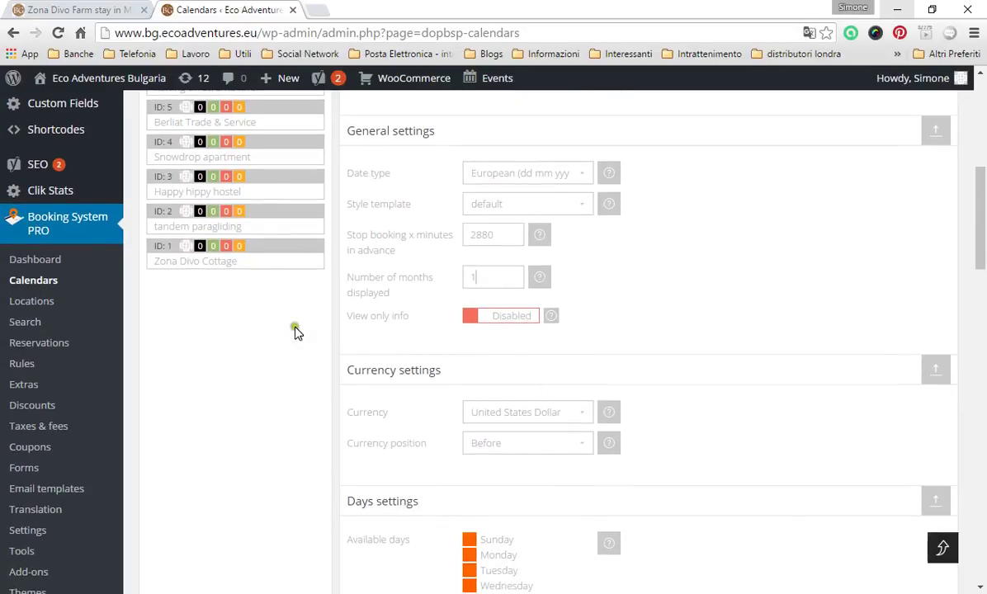
{"action": "left_click", "coordinate": [501, 333]}
{"action": "scroll", "coordinate": [631, 336], "scroll_direction": "down", "scroll_amount": 2}
{"action": "scroll", "coordinate": [631, 335], "scroll_direction": "down", "scroll_amount": 3}
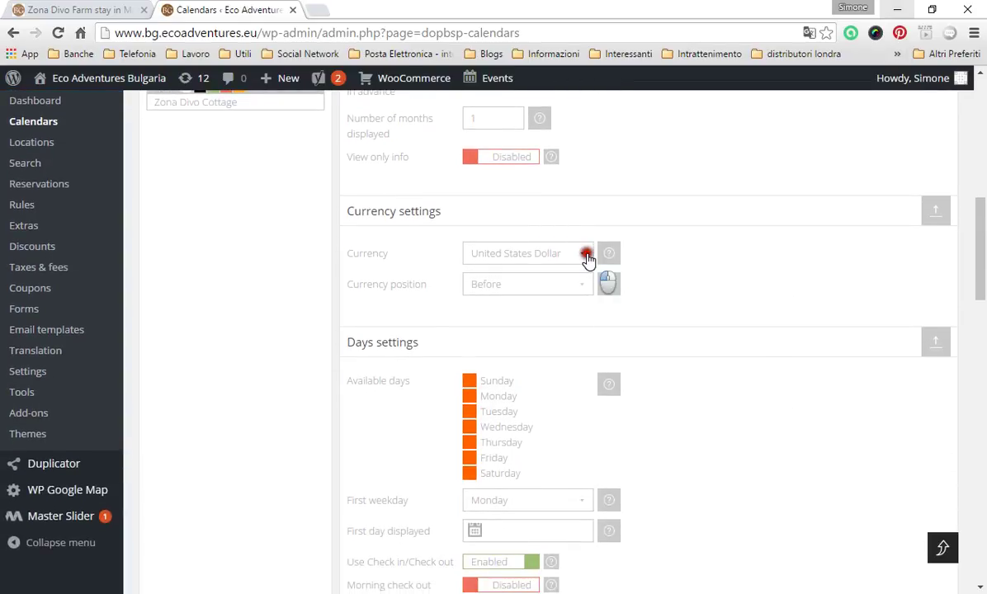
{"action": "left_click", "coordinate": [585, 255]}
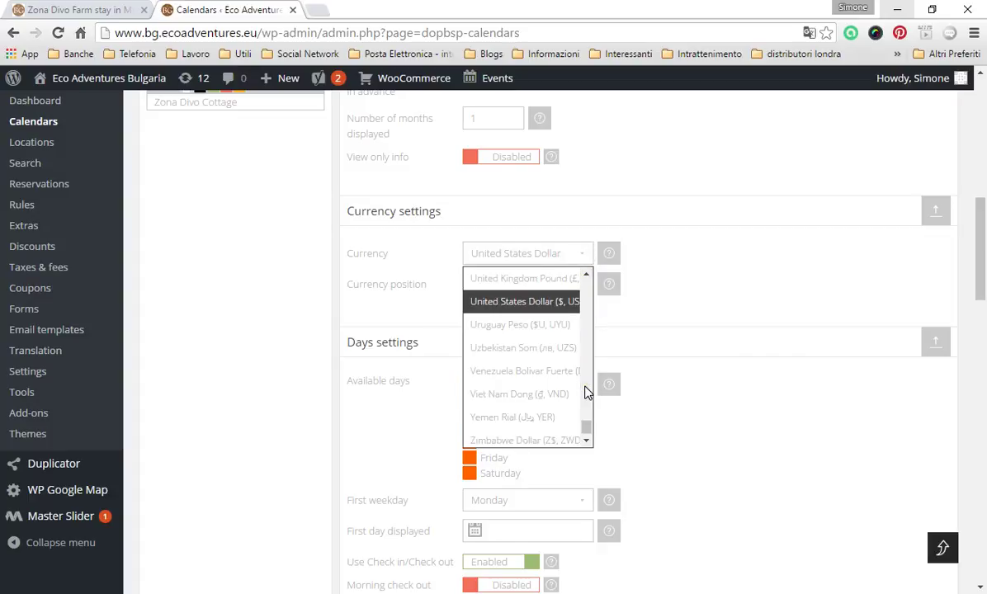
{"action": "left_click", "coordinate": [589, 287]}
{"action": "left_click", "coordinate": [589, 287]}
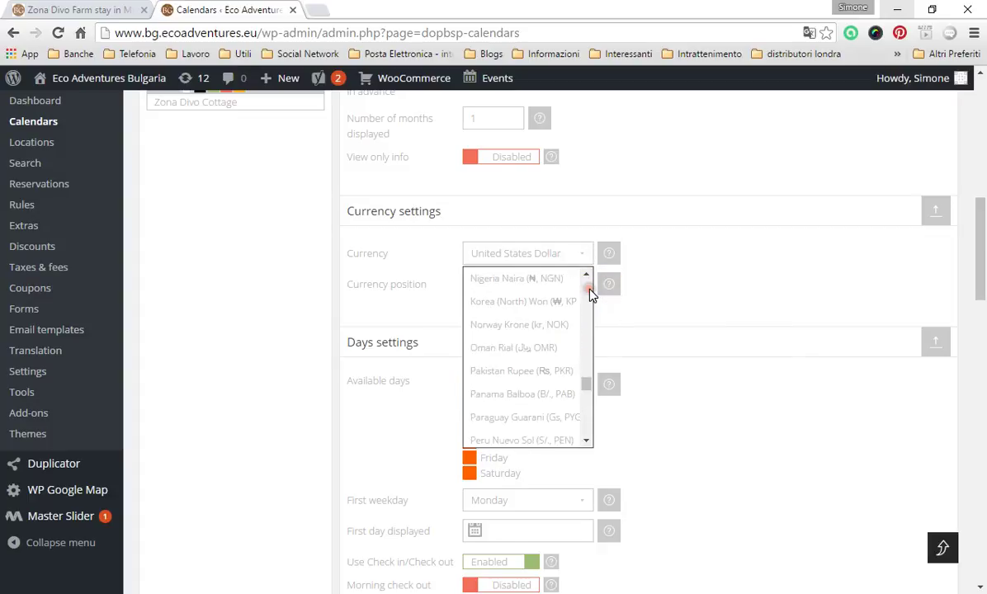
{"action": "left_click", "coordinate": [588, 288]}
{"action": "left_click", "coordinate": [589, 287]}
{"action": "left_click", "coordinate": [589, 287]}
{"action": "left_click", "coordinate": [588, 288]}
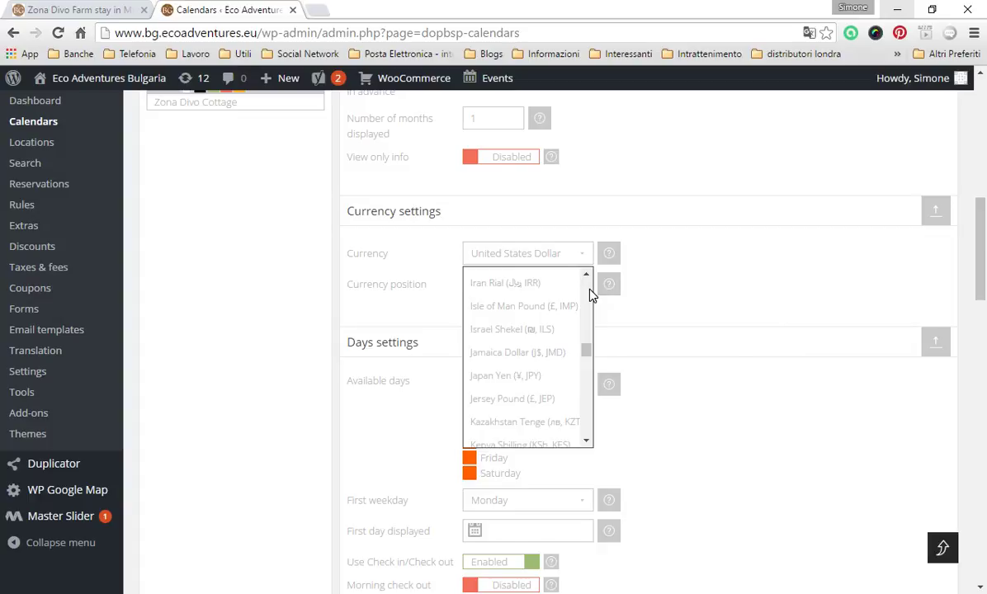
{"action": "left_click", "coordinate": [589, 287]}
{"action": "left_click", "coordinate": [589, 287]}
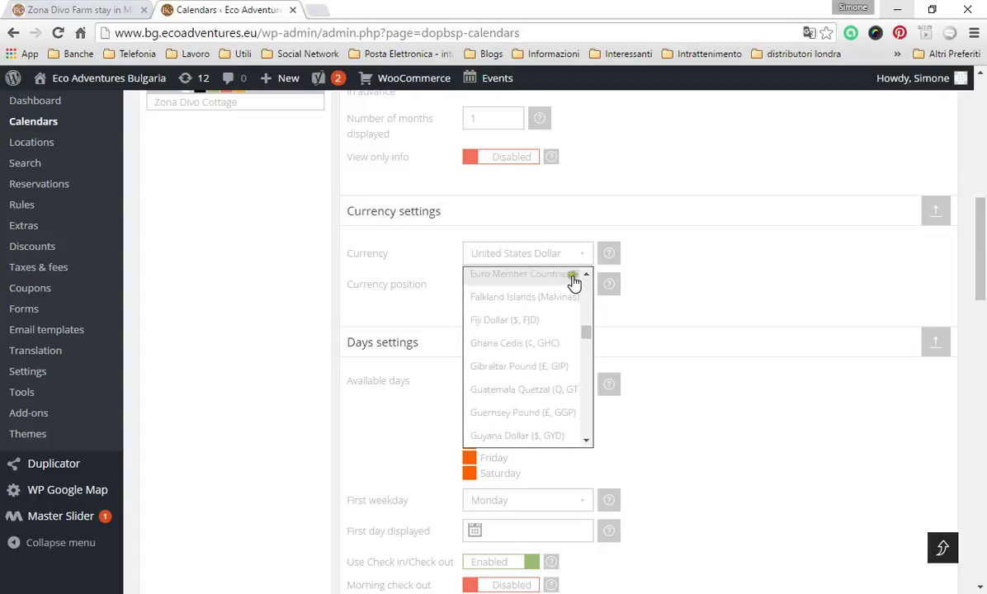
{"action": "left_click", "coordinate": [570, 275]}
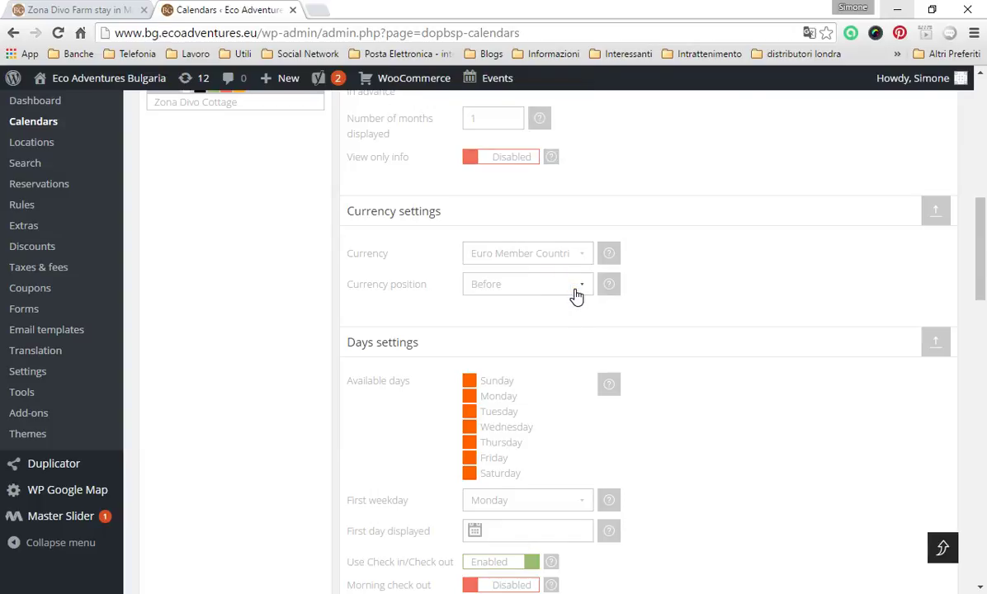
- Remove Monday, Tuesday, Wednesday and Thursday from the available days in the days settings
{"action": "left_click", "coordinate": [596, 308]}
{"action": "scroll", "coordinate": [691, 323], "scroll_direction": "down", "scroll_amount": 3}
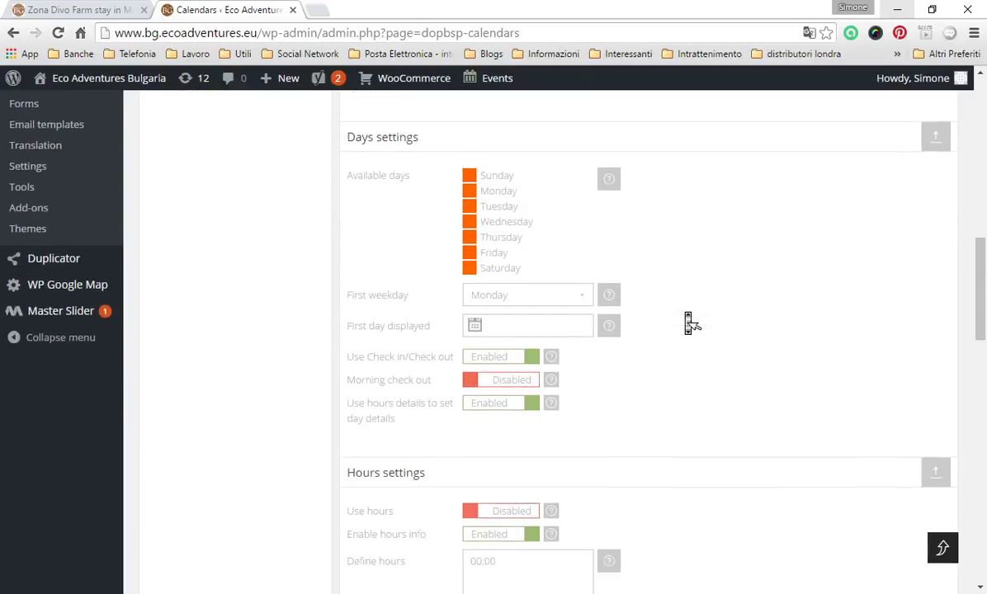
{"action": "scroll", "coordinate": [690, 323], "scroll_direction": "down", "scroll_amount": 1}
{"action": "scroll", "coordinate": [690, 323], "scroll_direction": "up", "scroll_amount": 1}
{"action": "left_click", "coordinate": [395, 133]}
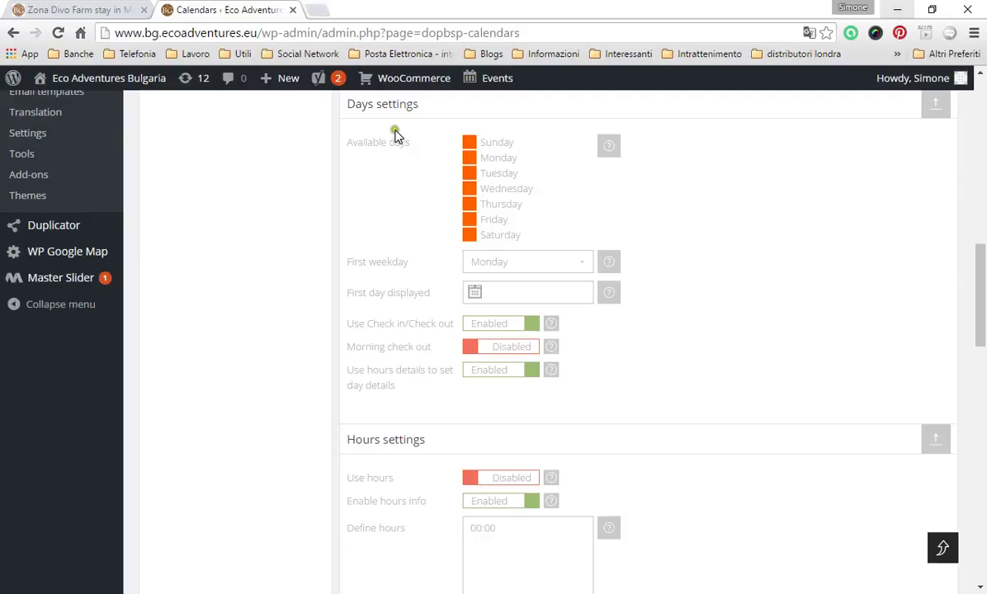
{"action": "mouse_move", "coordinate": [612, 149]}
{"action": "left_click", "coordinate": [468, 159]}
{"action": "left_click", "coordinate": [468, 175]}
{"action": "left_click", "coordinate": [468, 190]}
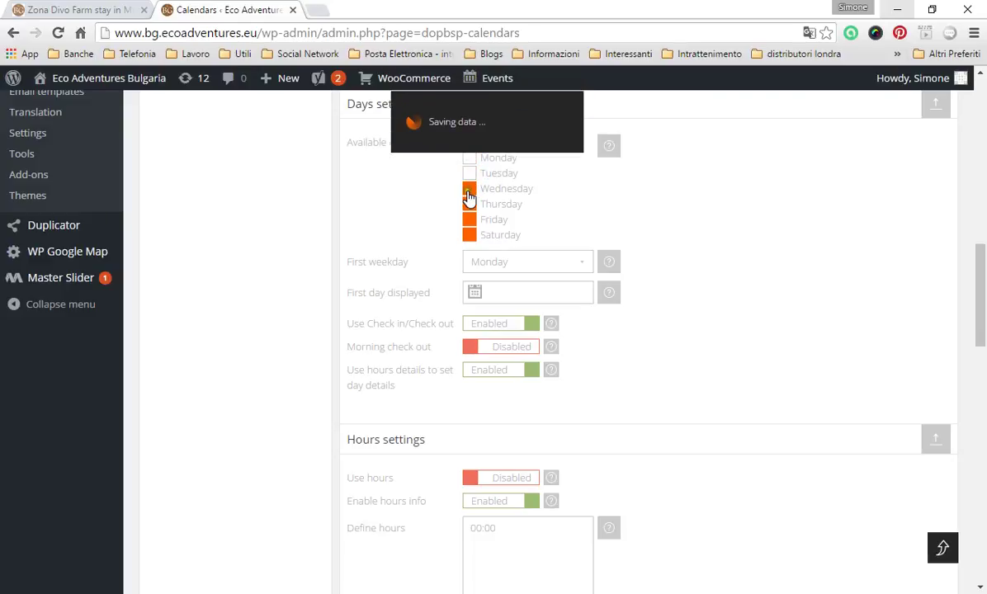
{"action": "left_click", "coordinate": [467, 205]}
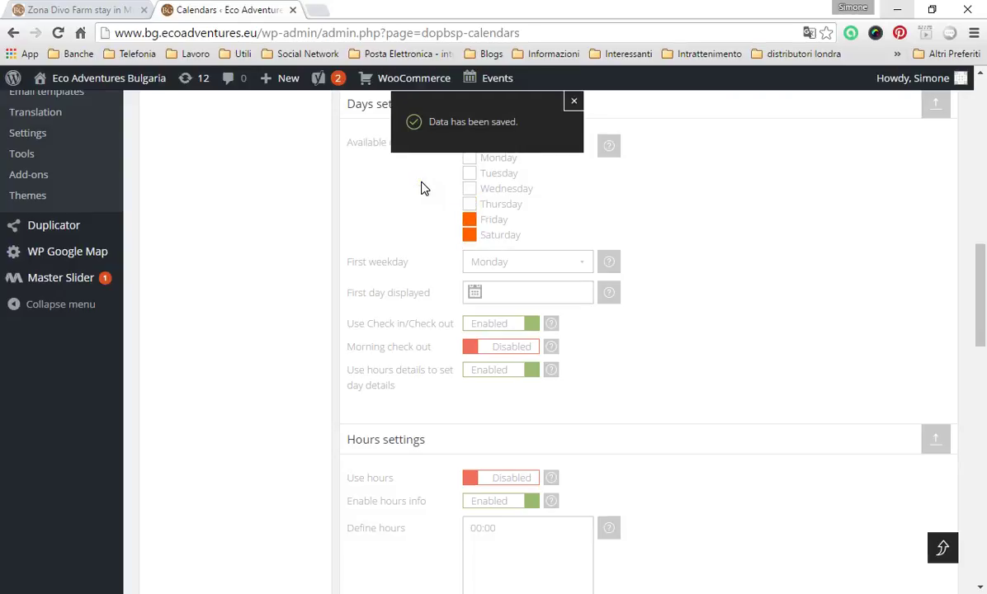
- Check the first weekday options and set the first day displayed to 2016-07-26
{"action": "scroll", "coordinate": [438, 198], "scroll_direction": "down", "scroll_amount": 1}
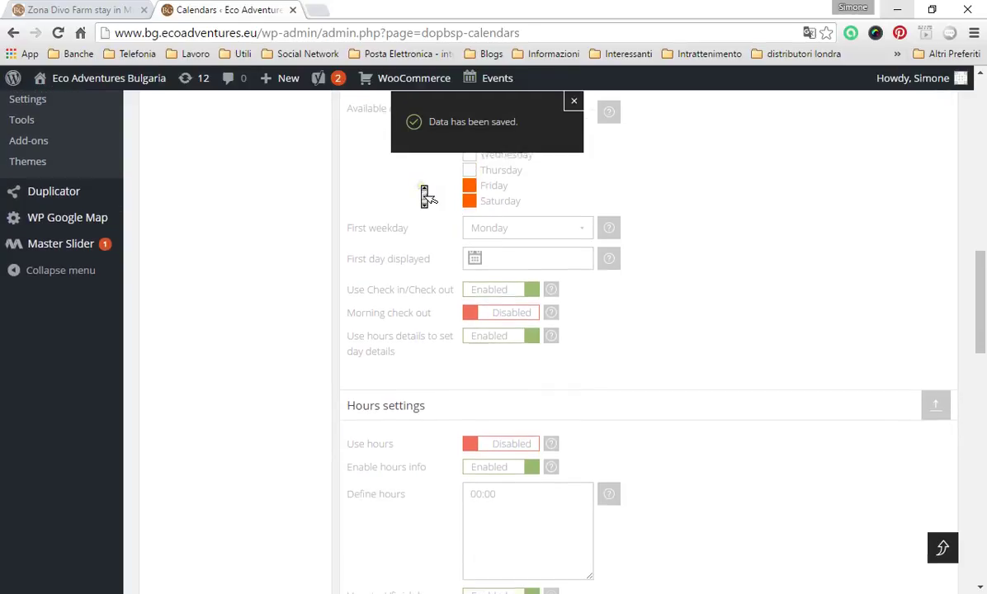
{"action": "left_click", "coordinate": [585, 239]}
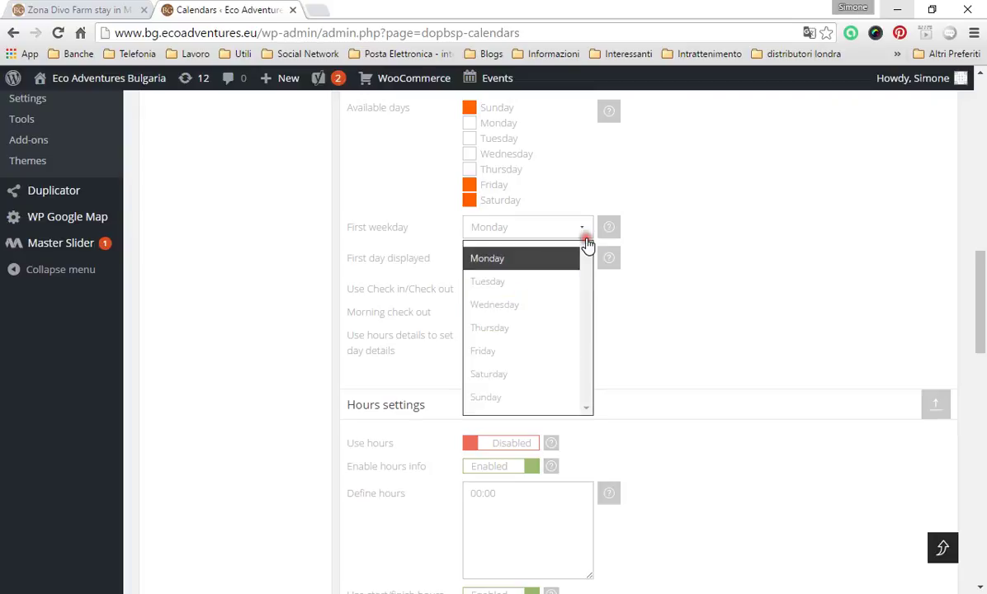
{"action": "left_click", "coordinate": [585, 239]}
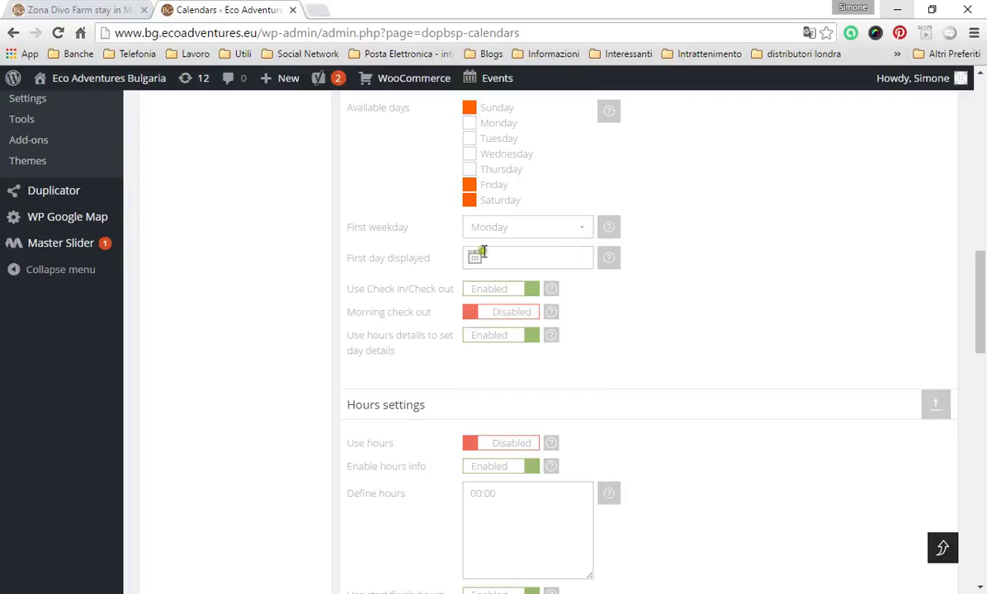
{"action": "scroll", "coordinate": [447, 260], "scroll_direction": "down", "scroll_amount": 1}
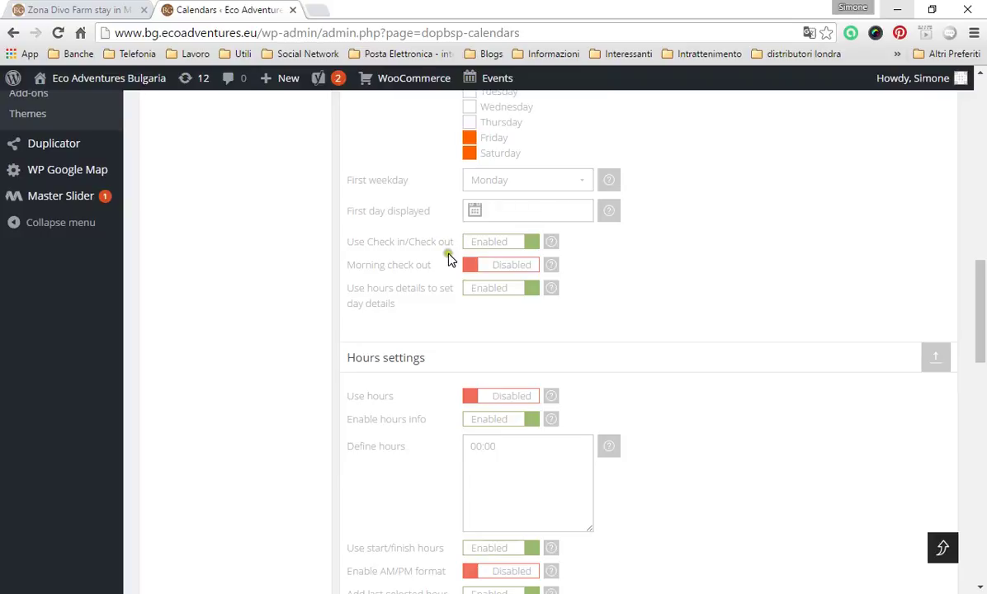
{"action": "left_click", "coordinate": [516, 213]}
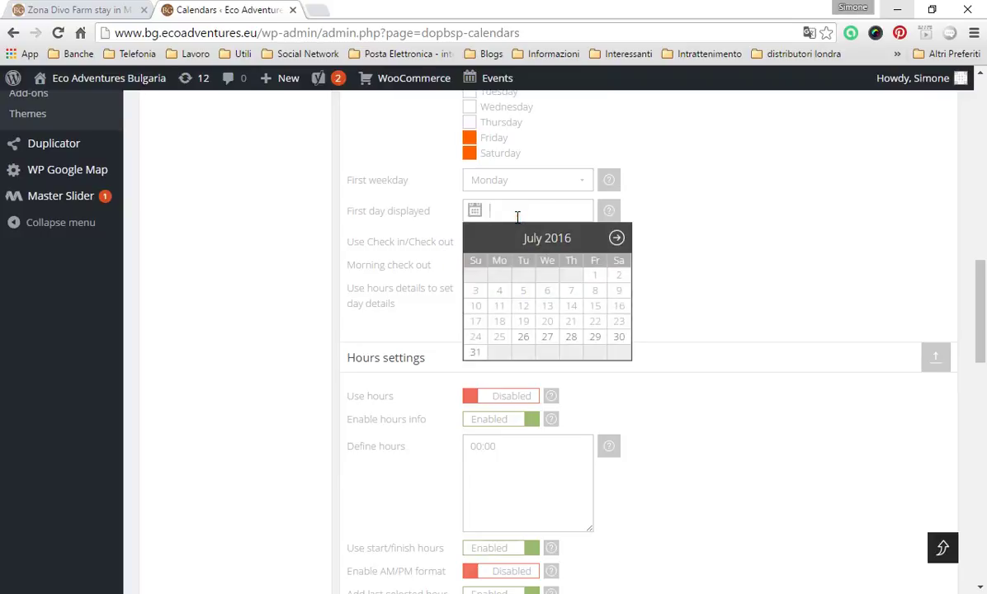
{"action": "left_click", "coordinate": [523, 338]}
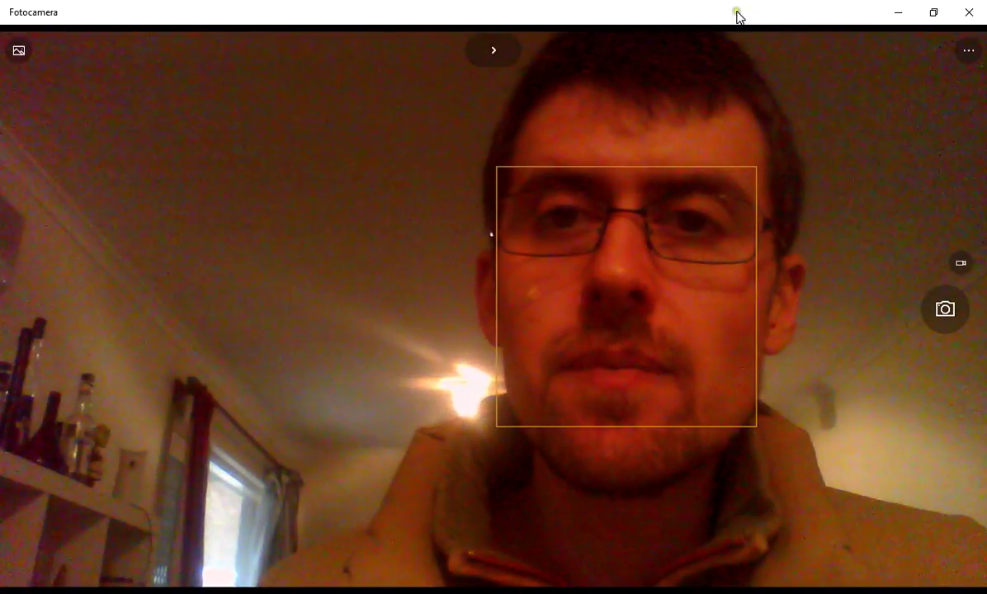
- Arrange the Fotocamera window and the Chrome window side by side, each filling half of the screen
{"action": "left_click_drag", "start_coordinate": [737, 14], "coordinate": [741, 140]}
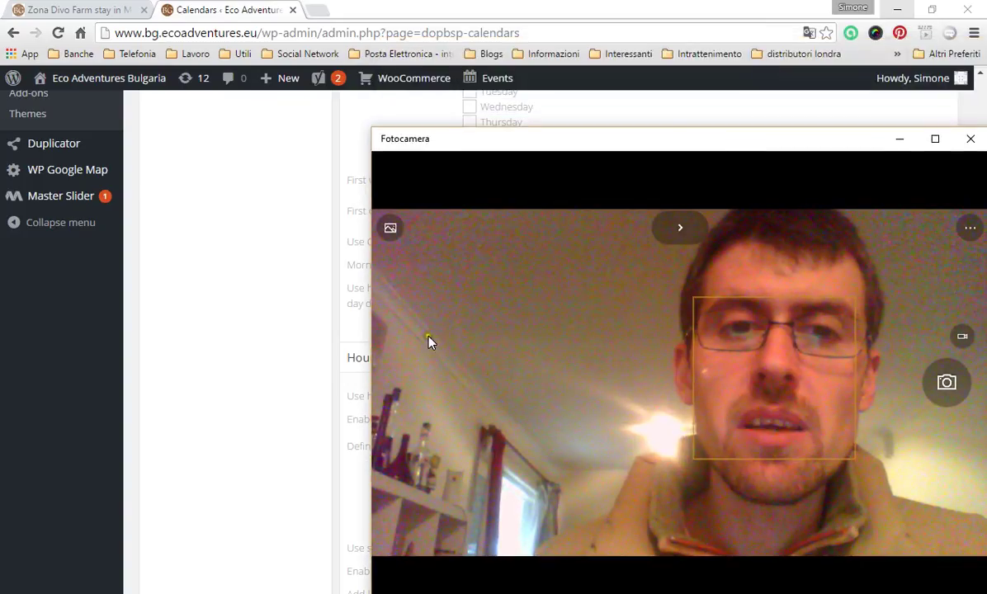
{"action": "left_click_drag", "start_coordinate": [659, 146], "coordinate": [986, 223]}
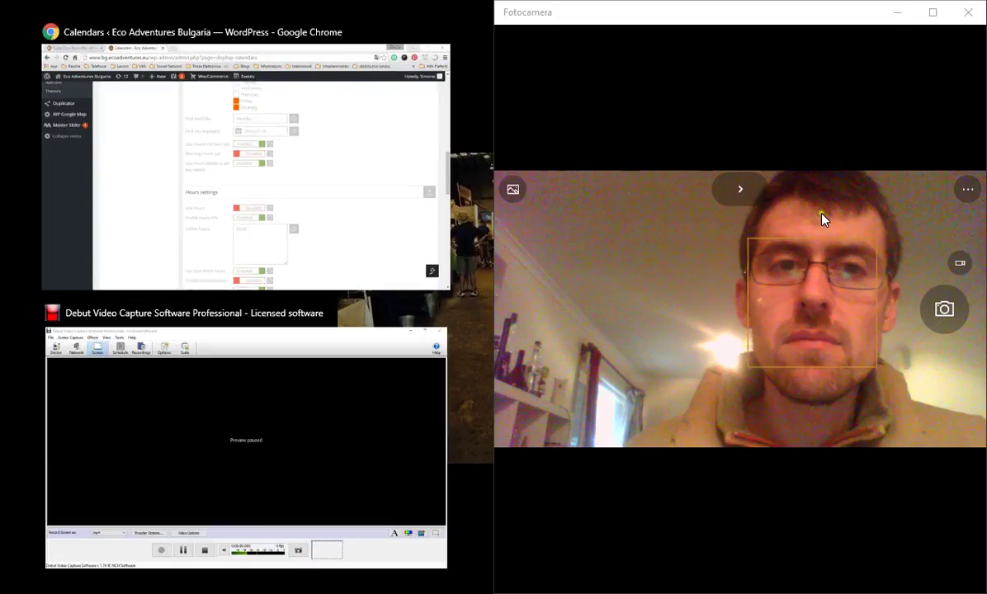
{"action": "left_click", "coordinate": [243, 54]}
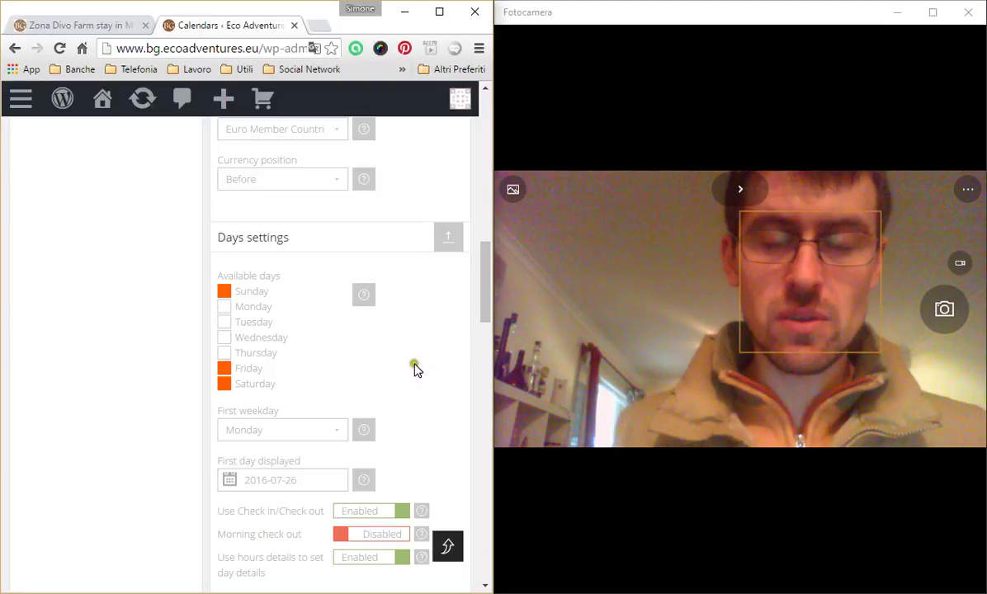
- Enable morning check out in the days settings
{"action": "scroll", "coordinate": [419, 371], "scroll_direction": "down", "scroll_amount": 1}
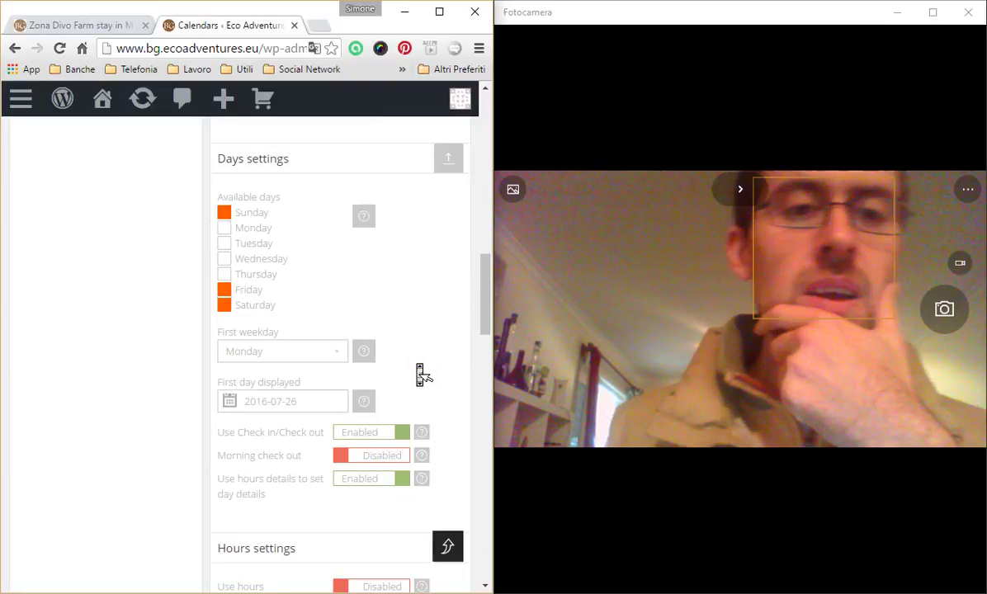
{"action": "scroll", "coordinate": [402, 373], "scroll_direction": "down", "scroll_amount": 1}
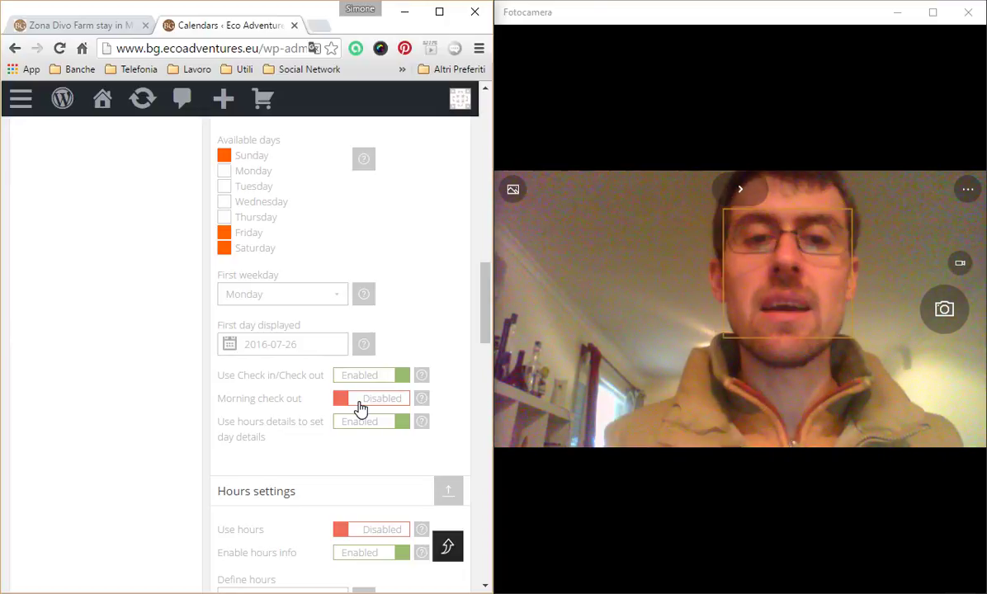
{"action": "left_click", "coordinate": [360, 404]}
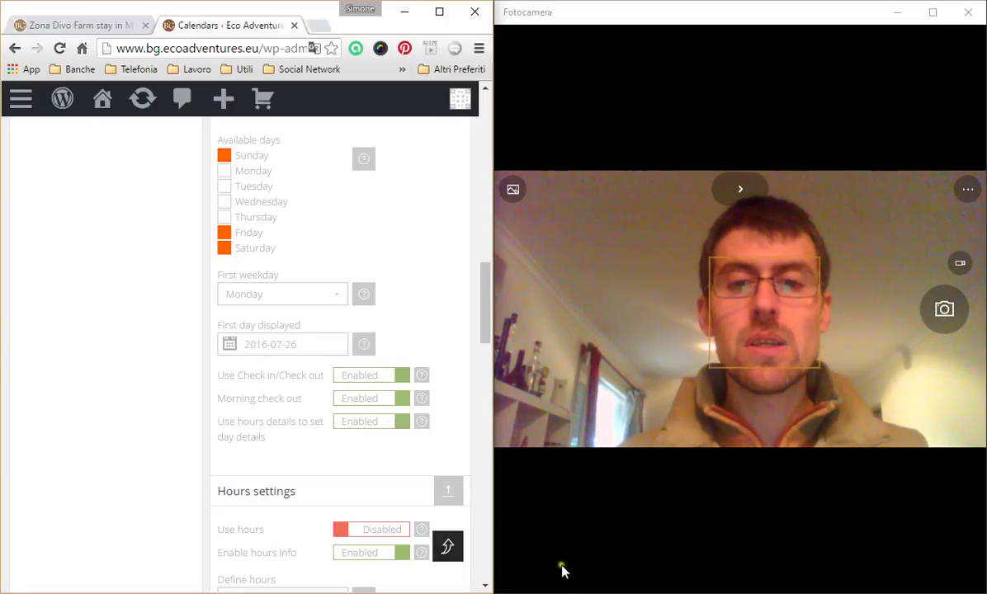
{"action": "left_click", "coordinate": [569, 593]}
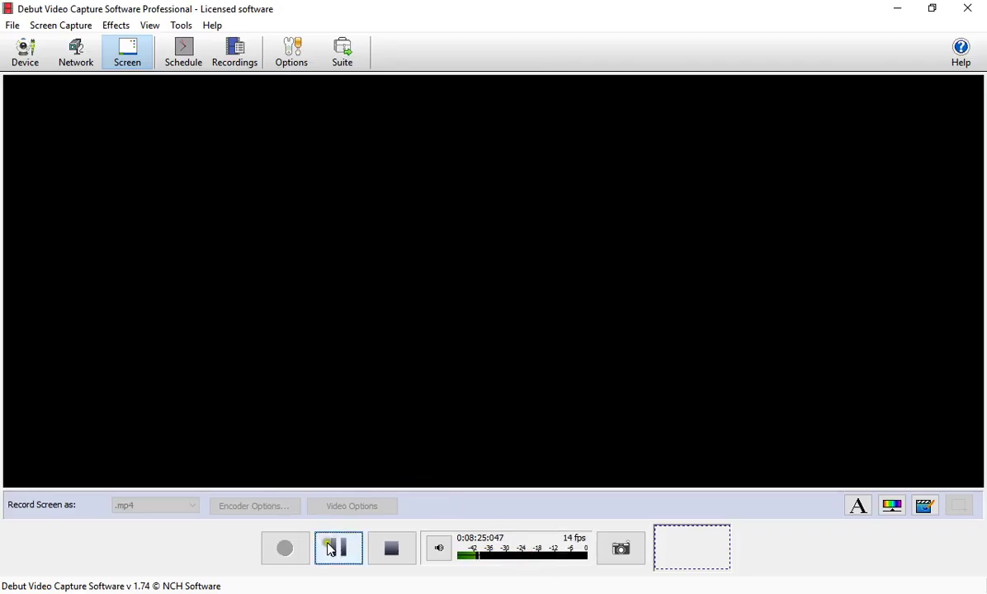
{"action": "key", "text": "super+Right"}
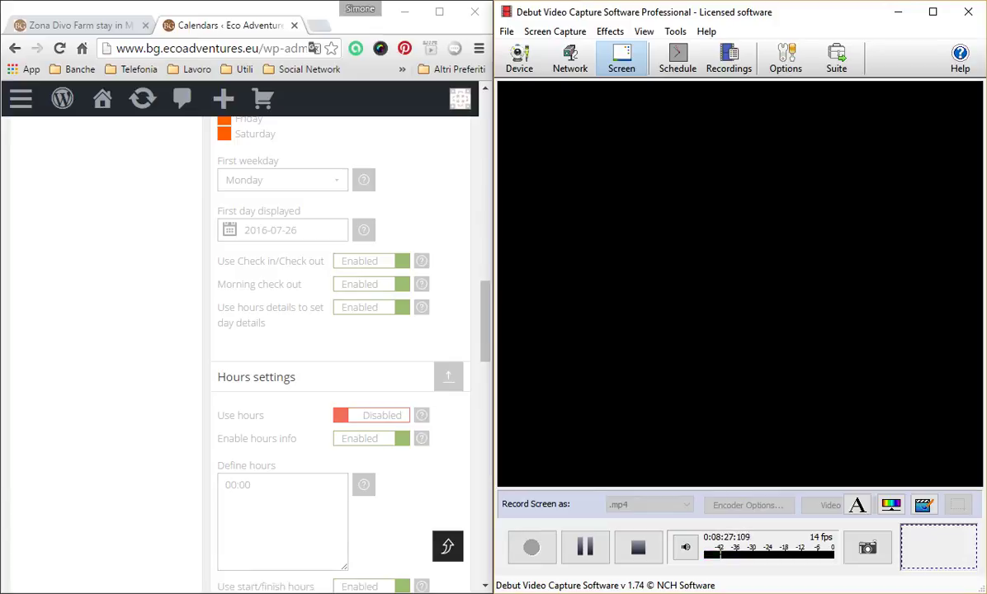
{"action": "key", "text": "alt+Tab"}
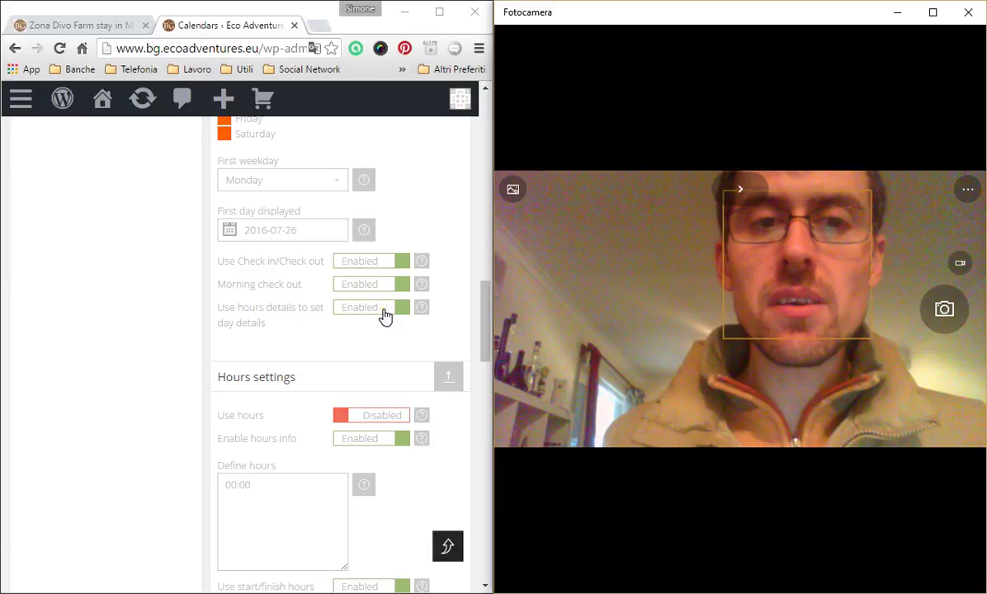
- Disable the use of hours details to set day details, and disable the hours info
{"action": "left_click", "coordinate": [384, 317]}
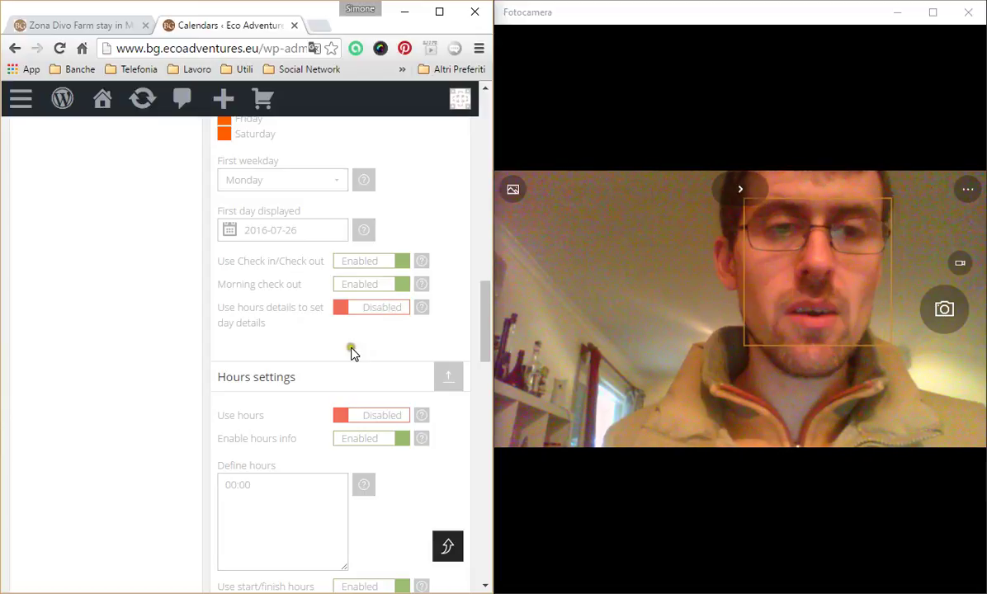
{"action": "scroll", "coordinate": [329, 369], "scroll_direction": "down", "scroll_amount": 1}
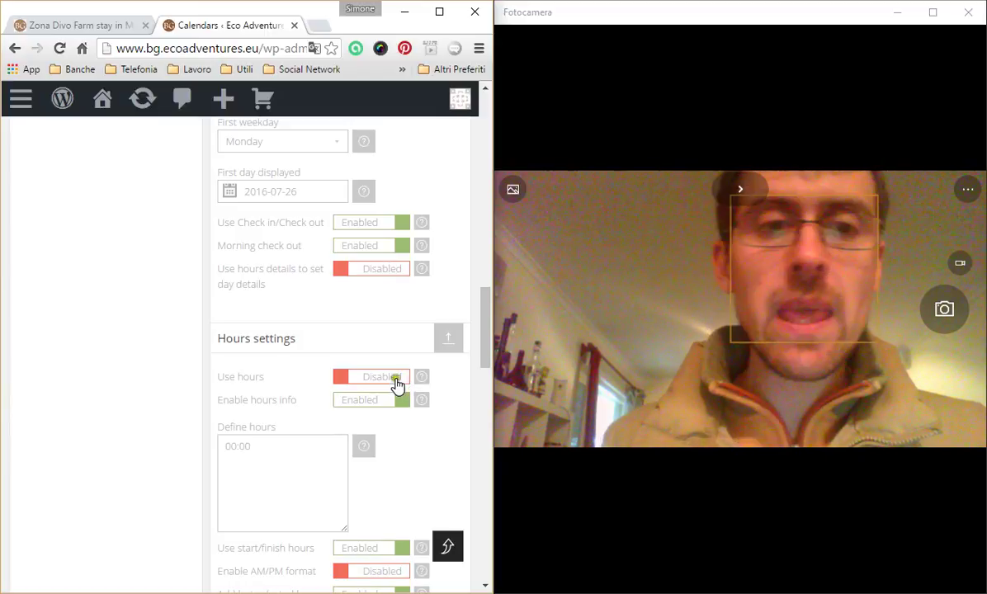
{"action": "left_click", "coordinate": [347, 410]}
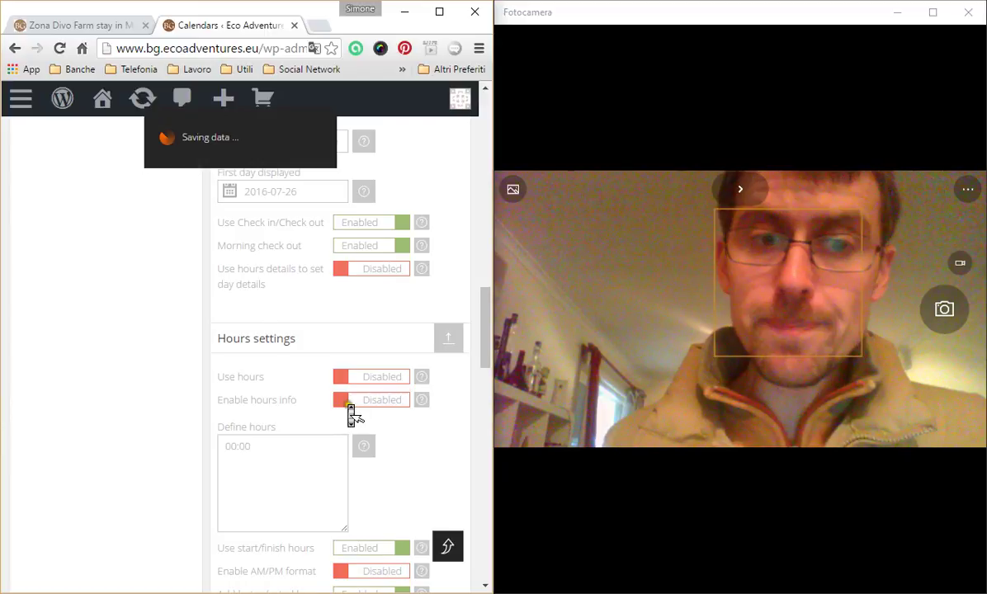
- Replace the defined hours in the hours settings with 9:00, switching the keyboard layout to enter the colon correctly
{"action": "scroll", "coordinate": [350, 413], "scroll_direction": "down", "scroll_amount": 2}
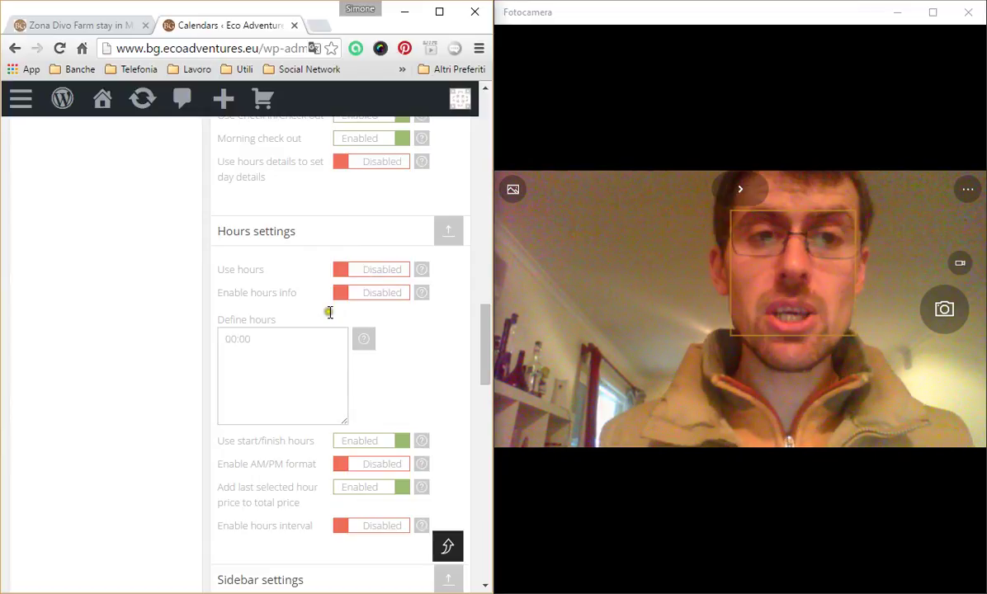
{"action": "left_click", "coordinate": [277, 346]}
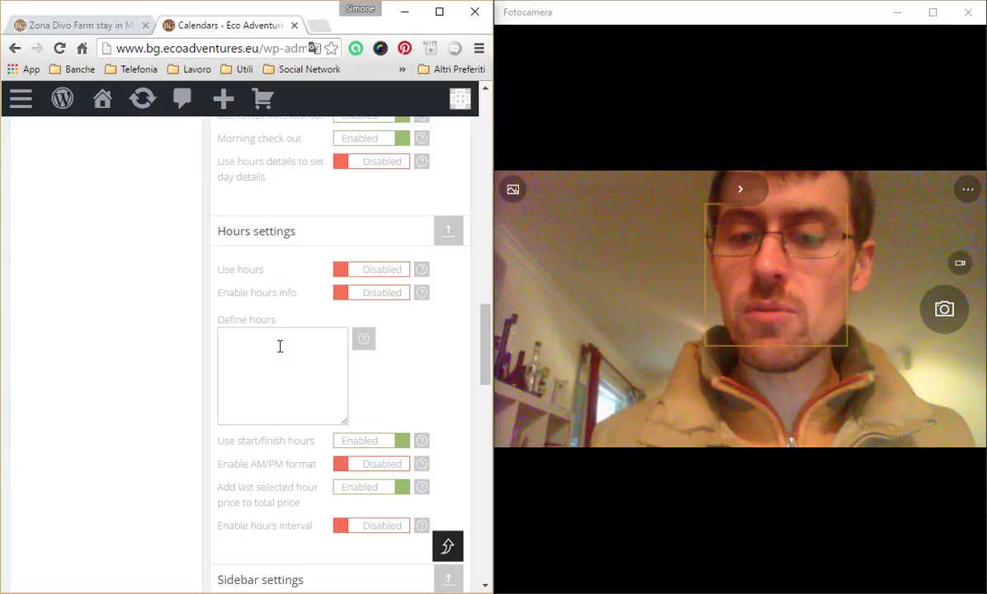
{"action": "type", "text": "9"}
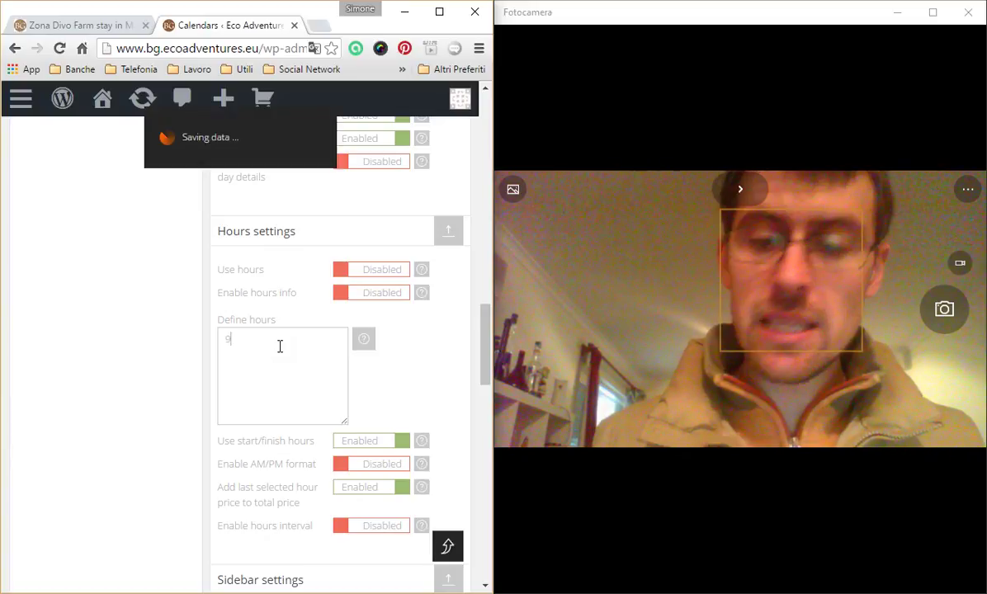
{"action": "type", "text": ":00"}
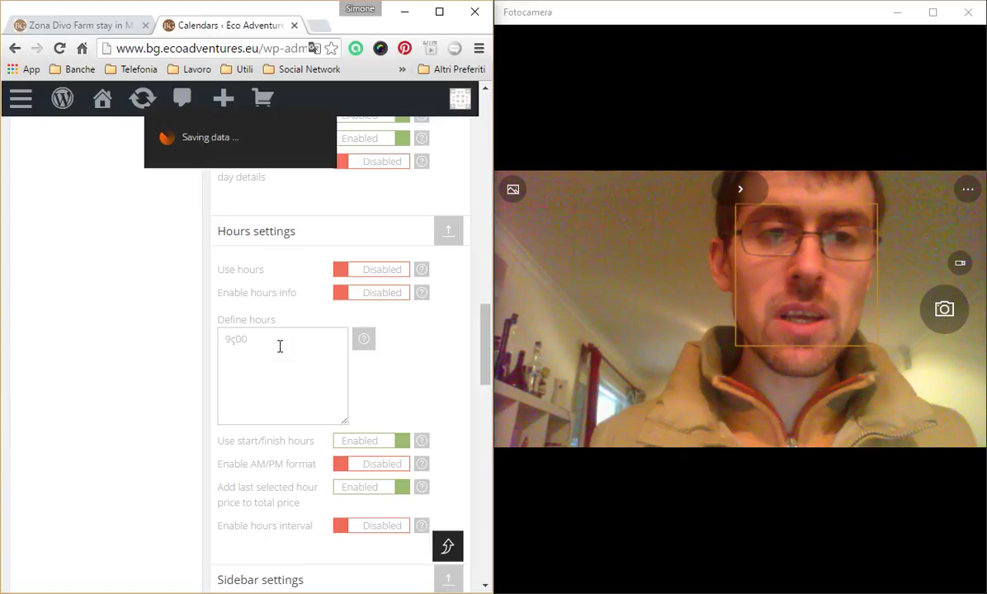
{"action": "key", "text": "BackSpace"}
{"action": "key", "text": "BackSpace"}
{"action": "key", "text": "BackSpace"}
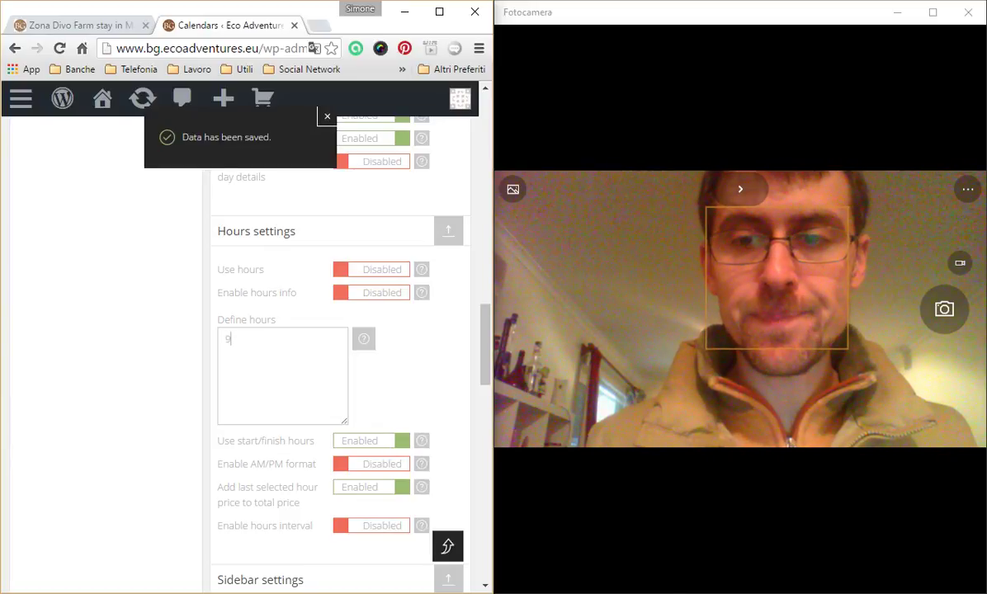
{"action": "key", "text": "super+space"}
{"action": "left_click", "coordinate": [808, 353]}
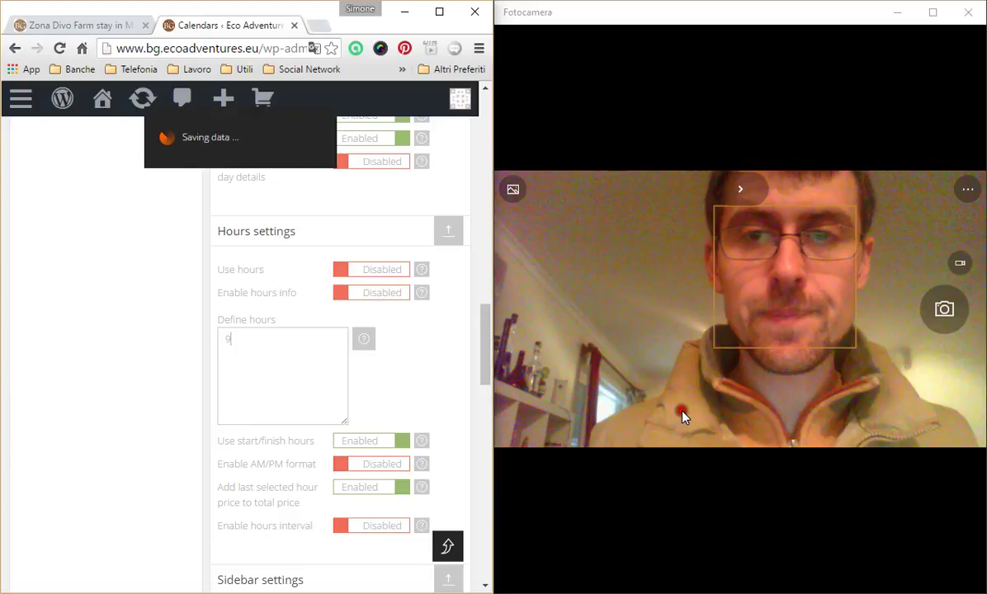
{"action": "type", "text": ":"}
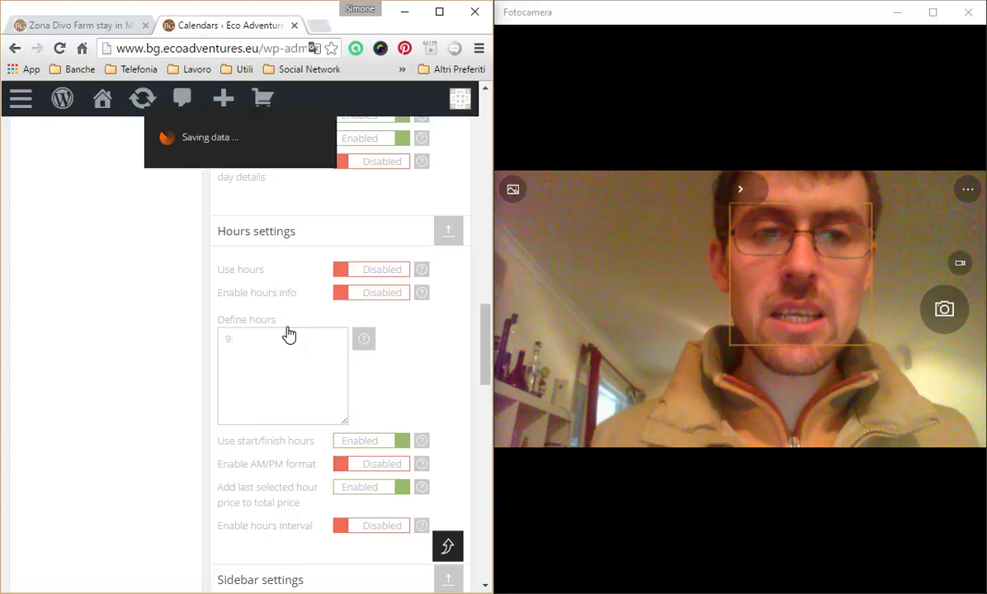
{"action": "type", "text": "00"}
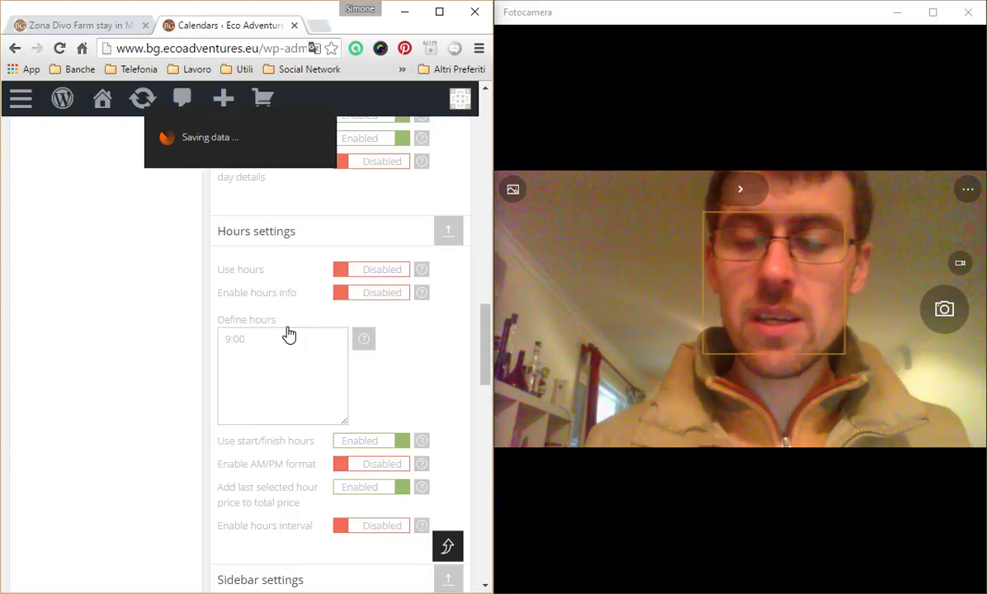
- Add 12:00 and 14:00 to the defined hours, each on its own line
{"action": "key", "text": "Return"}
{"action": "type", "text": "1"}
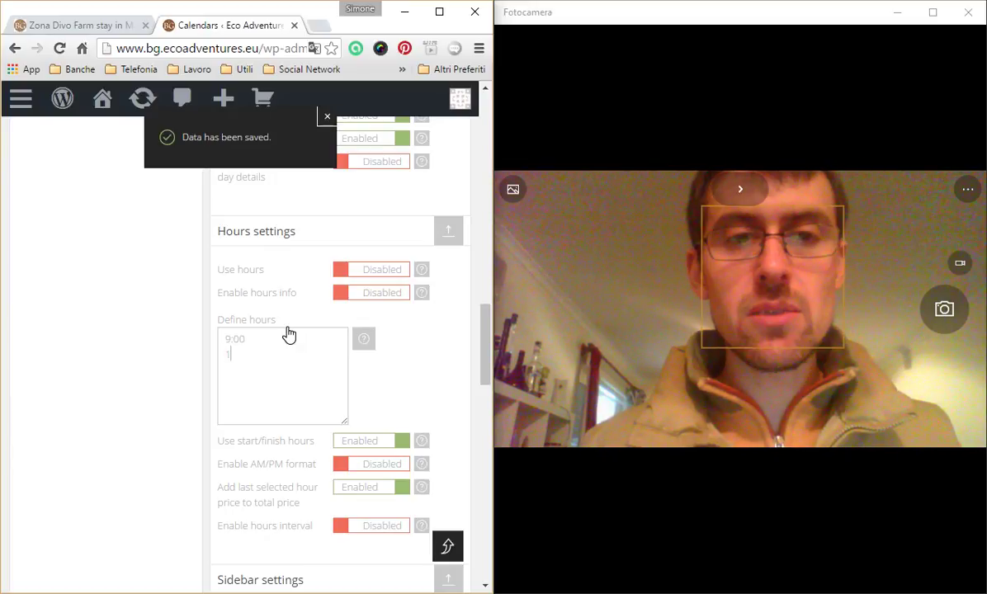
{"action": "type", "text": "2:00"}
{"action": "key", "text": "Return"}
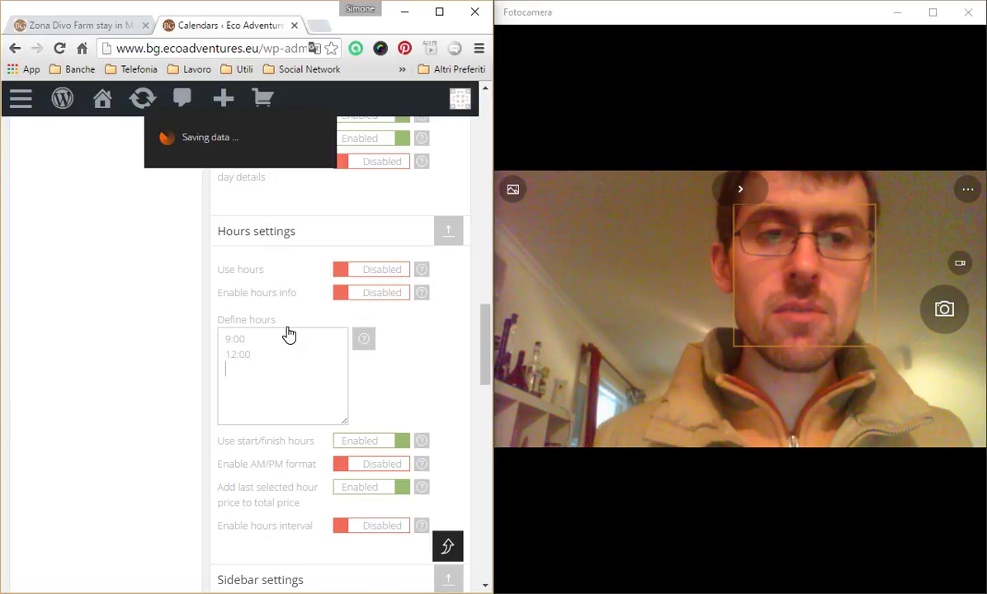
{"action": "type", "text": "14:"}
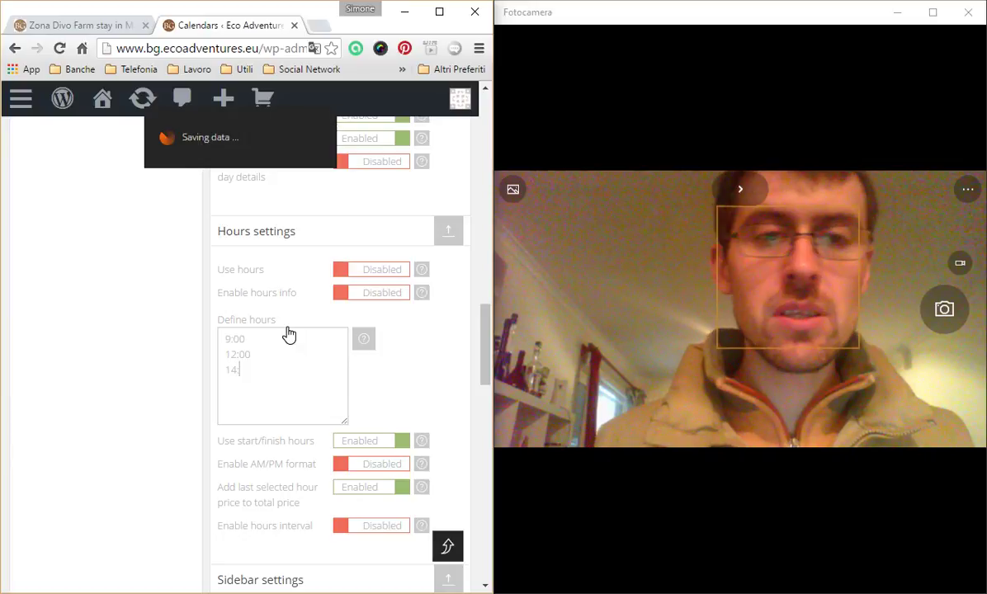
{"action": "type", "text": "00"}
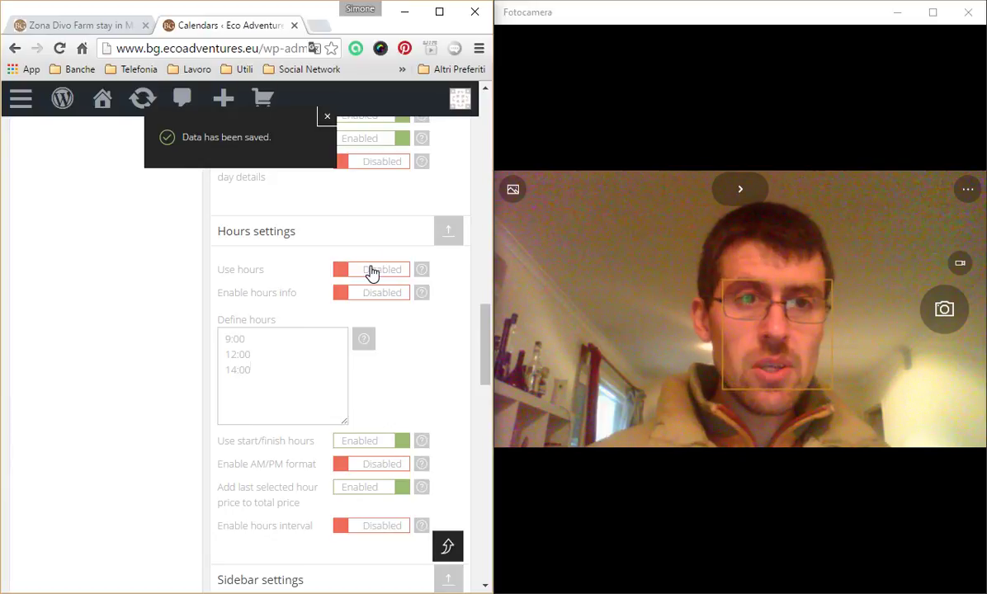
{"action": "left_click", "coordinate": [265, 336]}
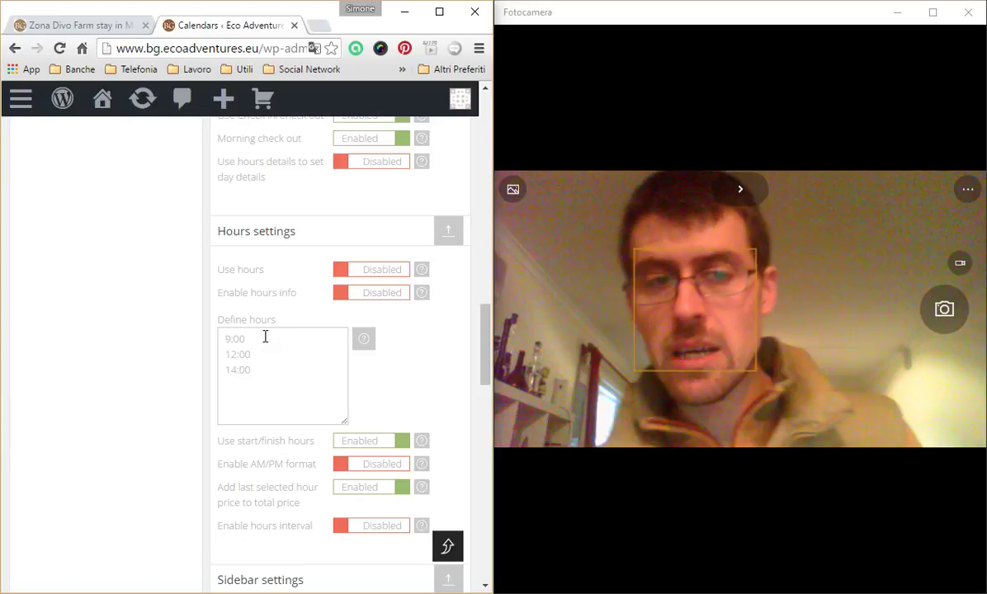
{"action": "left_click", "coordinate": [195, 389]}
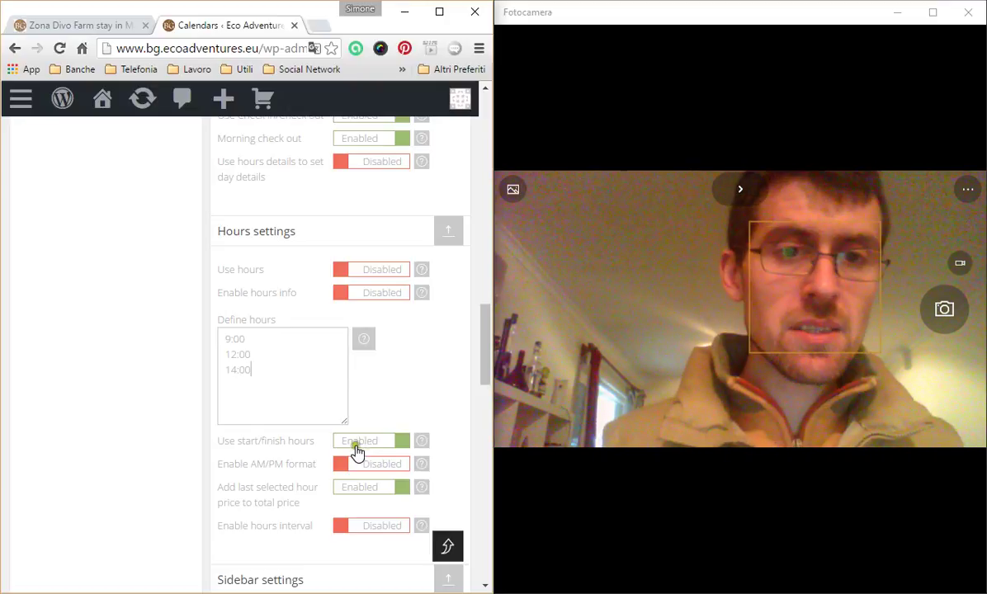
- Disable the use of start/finish hours and maximize the browser window
{"action": "left_click", "coordinate": [340, 445]}
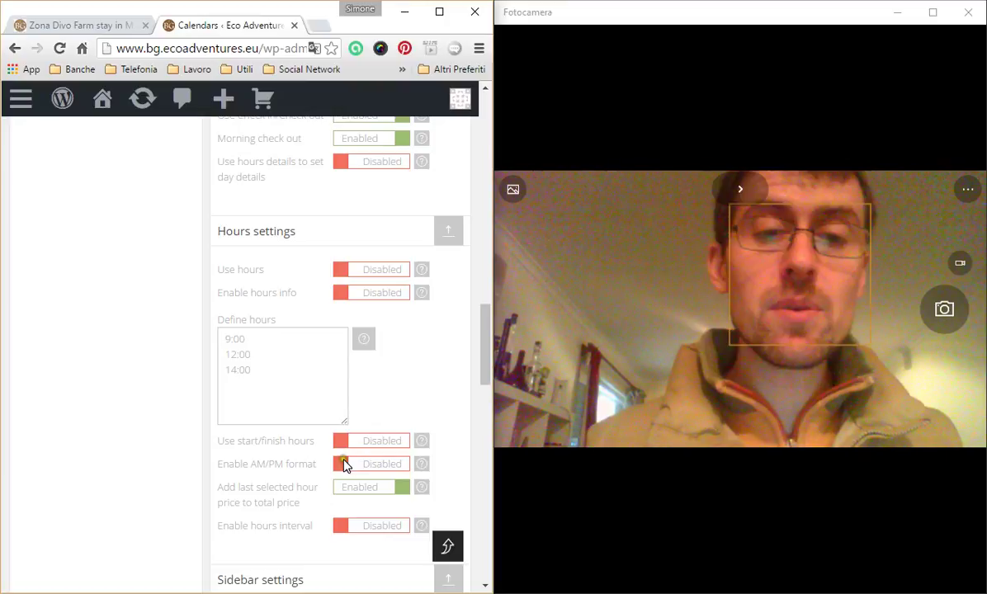
{"action": "scroll", "coordinate": [279, 458], "scroll_direction": "down", "scroll_amount": 1}
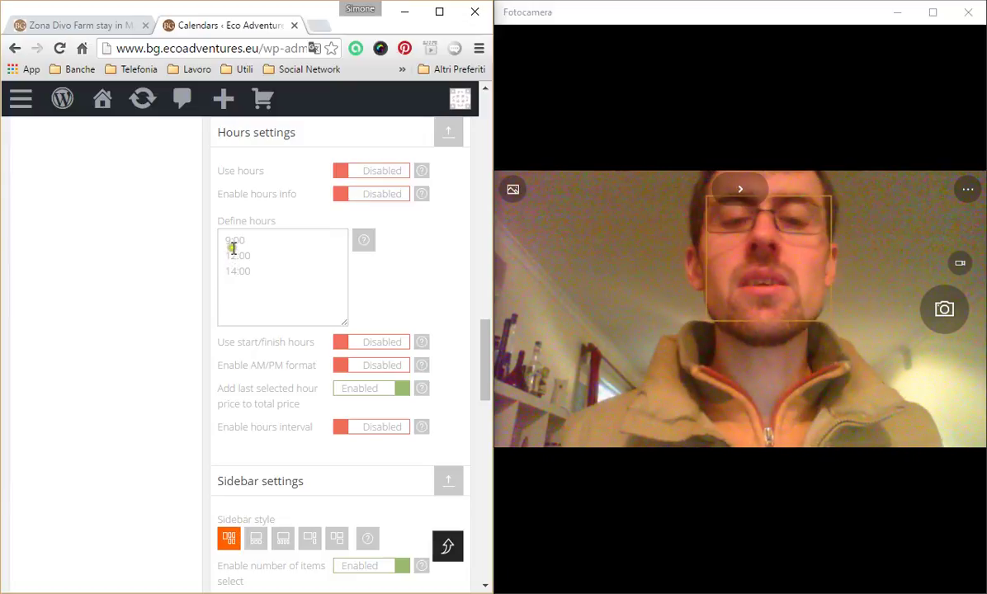
{"action": "left_click", "coordinate": [437, 10]}
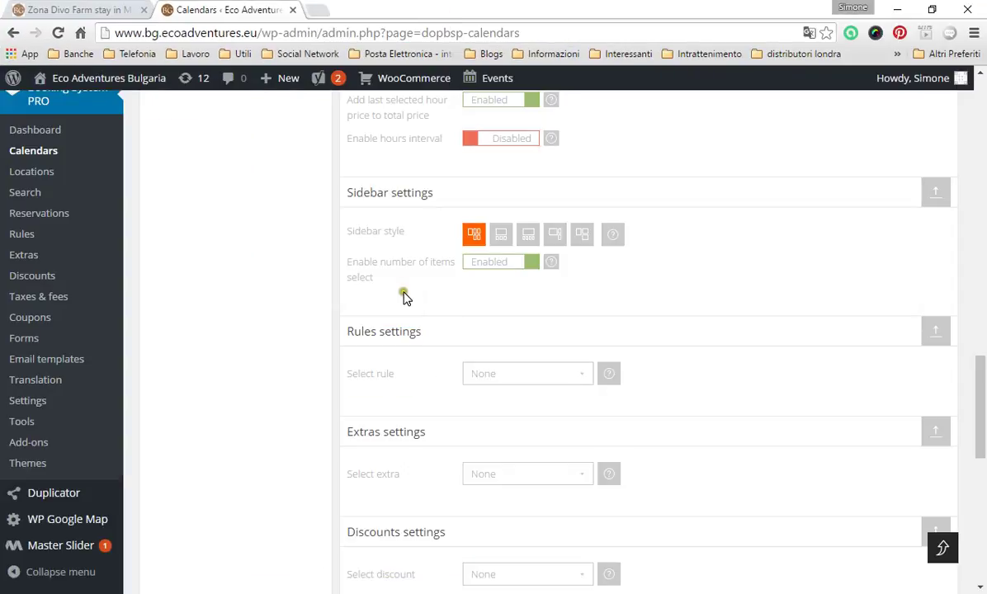
{"action": "scroll", "coordinate": [403, 299], "scroll_direction": "up", "scroll_amount": 4}
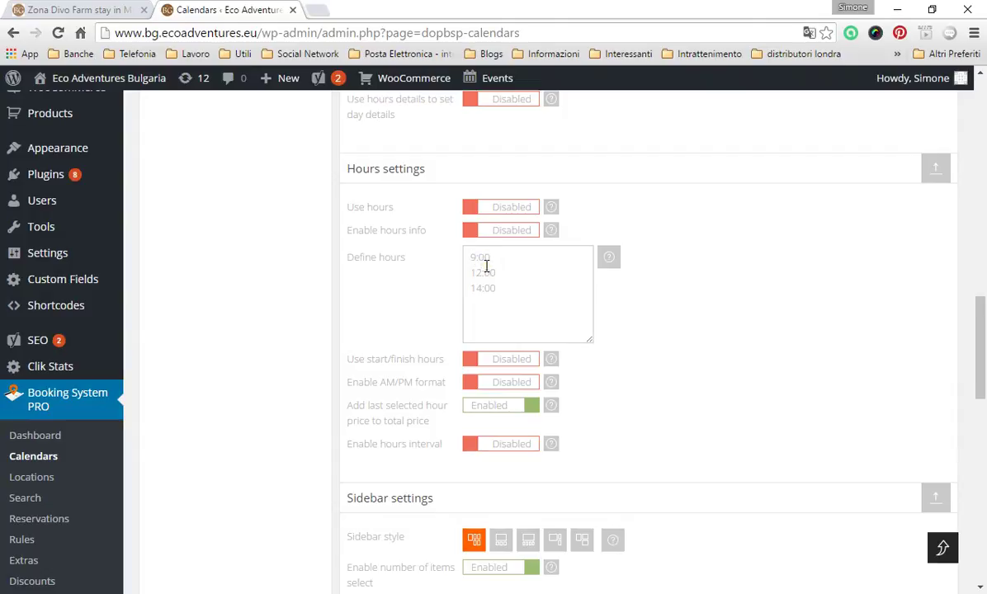
- Review the hours, sidebar, rules and extras settings of the Trial calendar
{"action": "mouse_move", "coordinate": [487, 266]}
{"action": "left_mouse_down"}
{"action": "mouse_move", "coordinate": [478, 287]}
{"action": "mouse_move", "coordinate": [471, 273]}
{"action": "mouse_move", "coordinate": [477, 309]}
{"action": "mouse_move", "coordinate": [493, 308]}
{"action": "mouse_move", "coordinate": [474, 308]}
{"action": "mouse_move", "coordinate": [481, 313]}
{"action": "mouse_move", "coordinate": [469, 302]}
{"action": "mouse_move", "coordinate": [469, 317]}
{"action": "mouse_move", "coordinate": [494, 307]}
{"action": "mouse_move", "coordinate": [711, 346]}
{"action": "left_mouse_up"}
{"action": "left_click", "coordinate": [714, 347]}
{"action": "left_click_drag", "start_coordinate": [706, 348], "coordinate": [678, 360]}
{"action": "scroll", "coordinate": [679, 368], "scroll_direction": "down", "scroll_amount": 2}
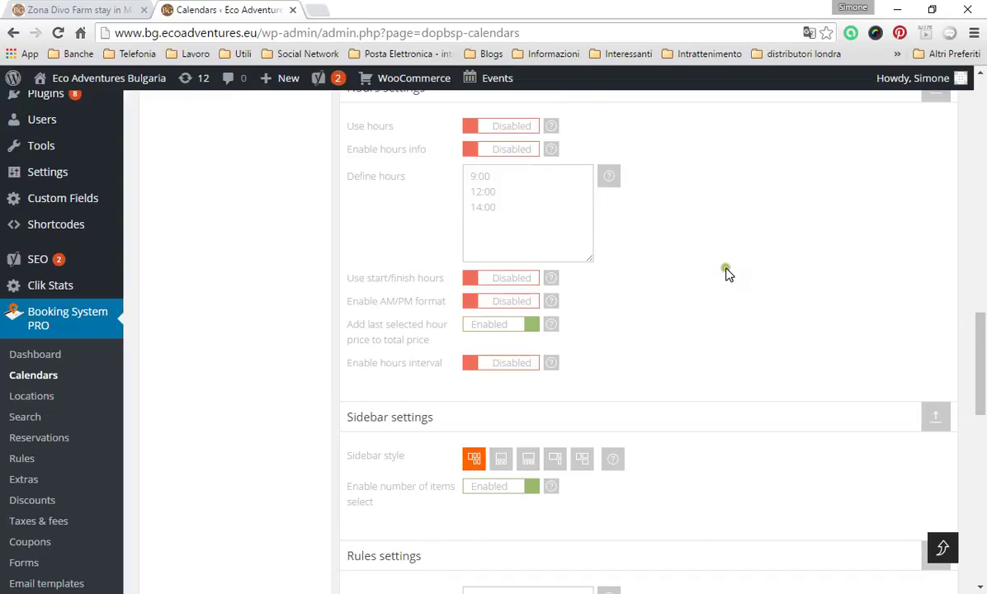
{"action": "scroll", "coordinate": [671, 306], "scroll_direction": "down", "scroll_amount": 1}
{"action": "scroll", "coordinate": [671, 306], "scroll_direction": "down", "scroll_amount": 4}
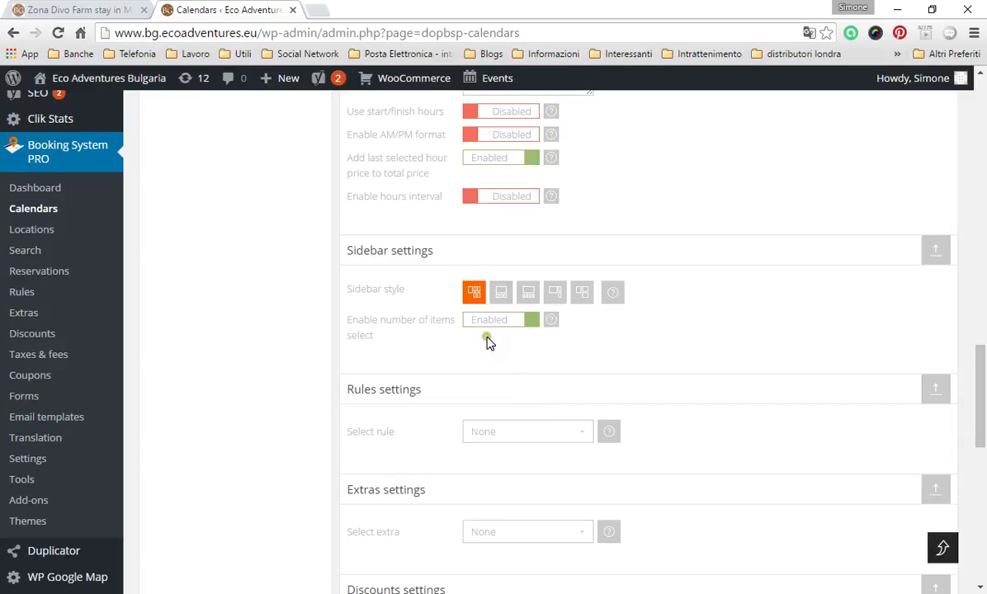
{"action": "scroll", "coordinate": [517, 364], "scroll_direction": "down", "scroll_amount": 1}
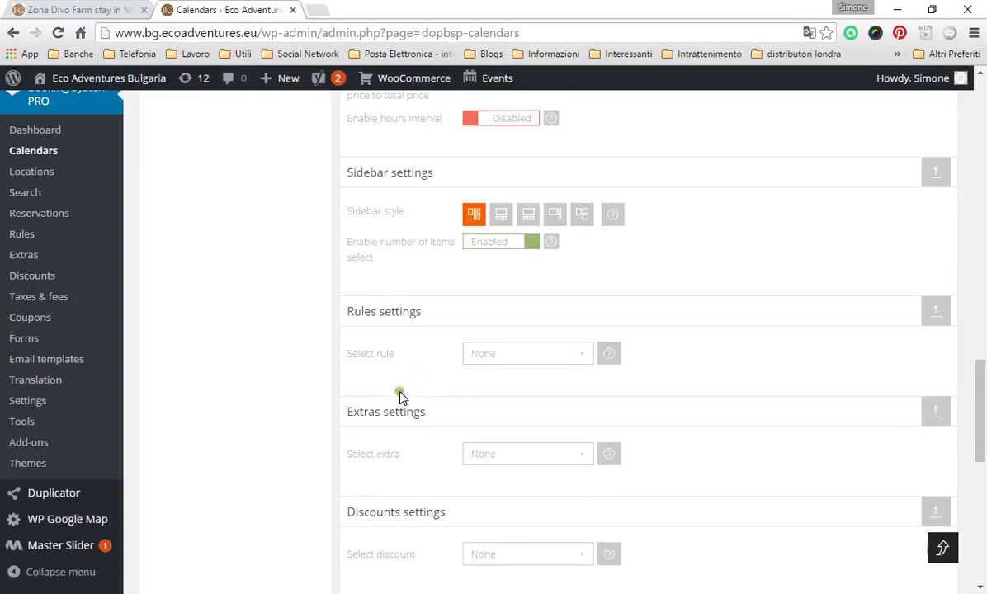
{"action": "scroll", "coordinate": [405, 380], "scroll_direction": "down", "scroll_amount": 1}
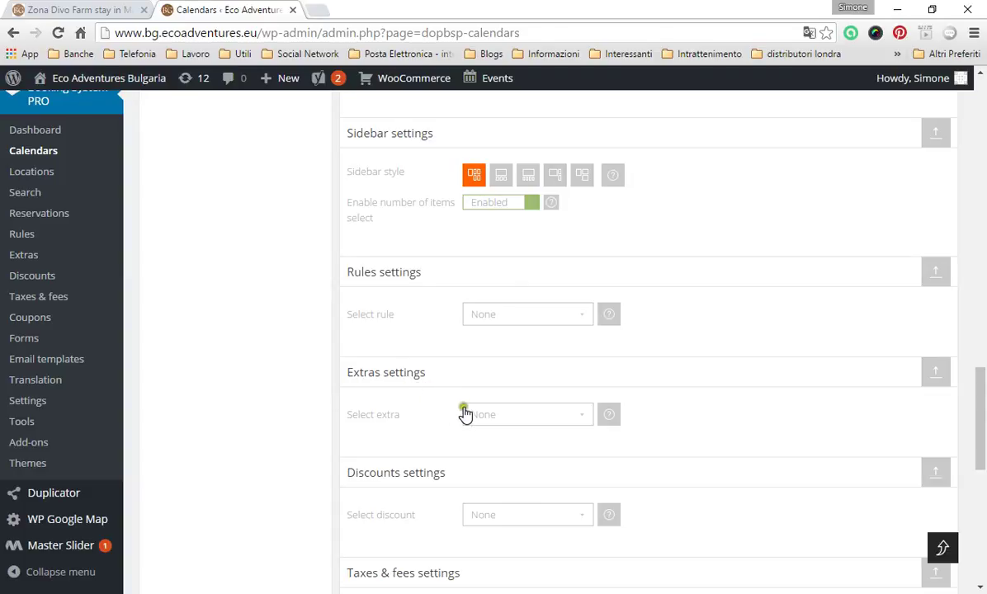
- Browse the extras that can be selected in the extras settings, and close the list
{"action": "left_click", "coordinate": [585, 416]}
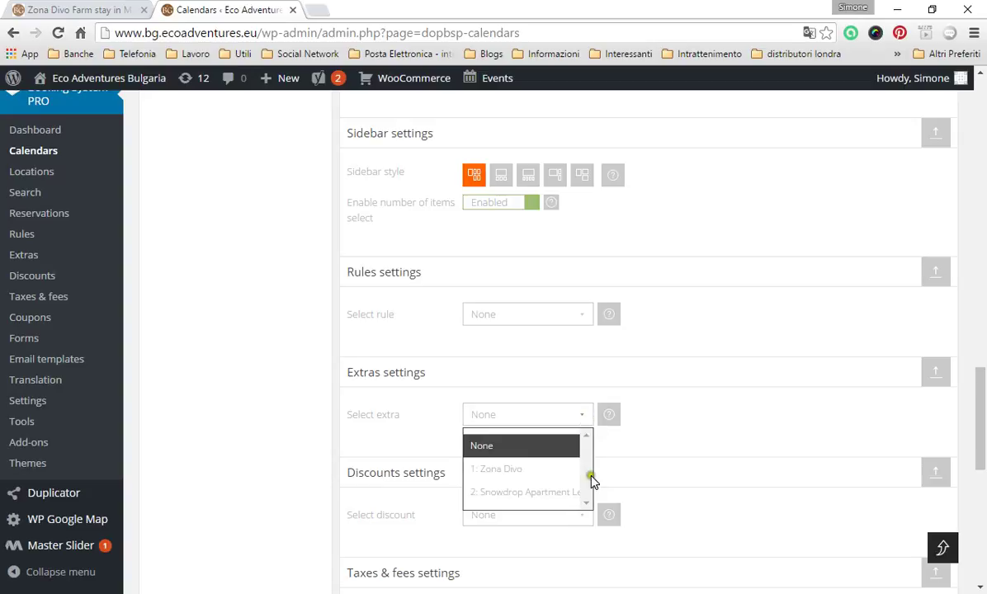
{"action": "left_click", "coordinate": [587, 505]}
{"action": "left_click", "coordinate": [587, 437]}
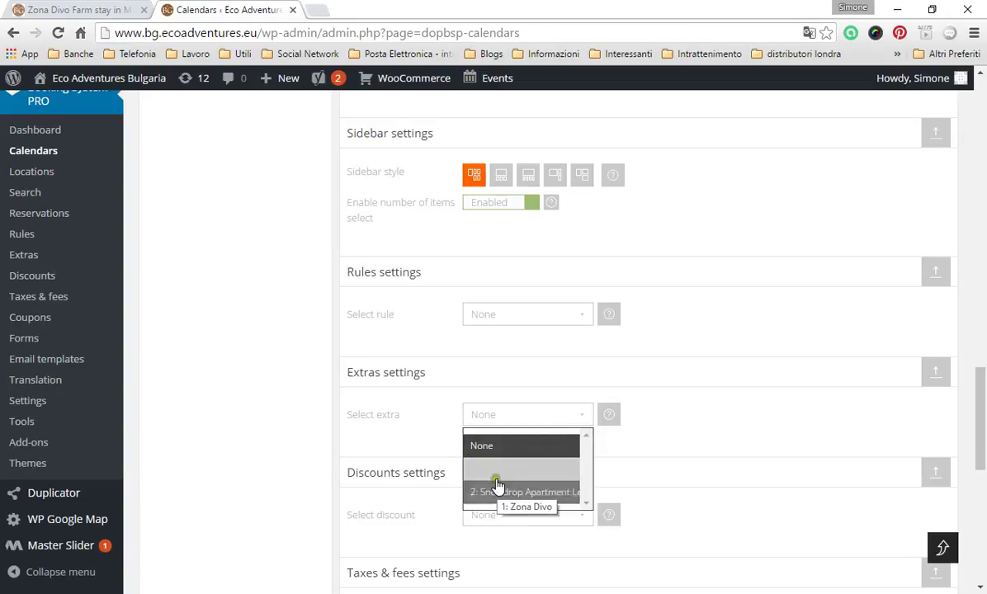
{"action": "left_click", "coordinate": [428, 389]}
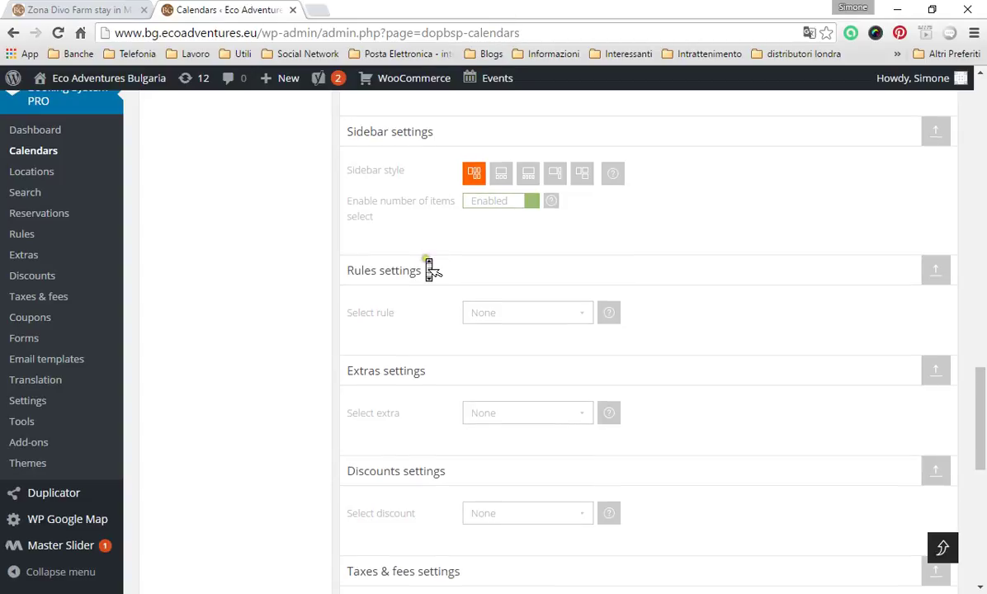
- Look through the taxes and fees, coupons, deposit, forms and order settings, and return to the start of the calendar settings
{"action": "scroll", "coordinate": [430, 268], "scroll_direction": "down", "scroll_amount": 5}
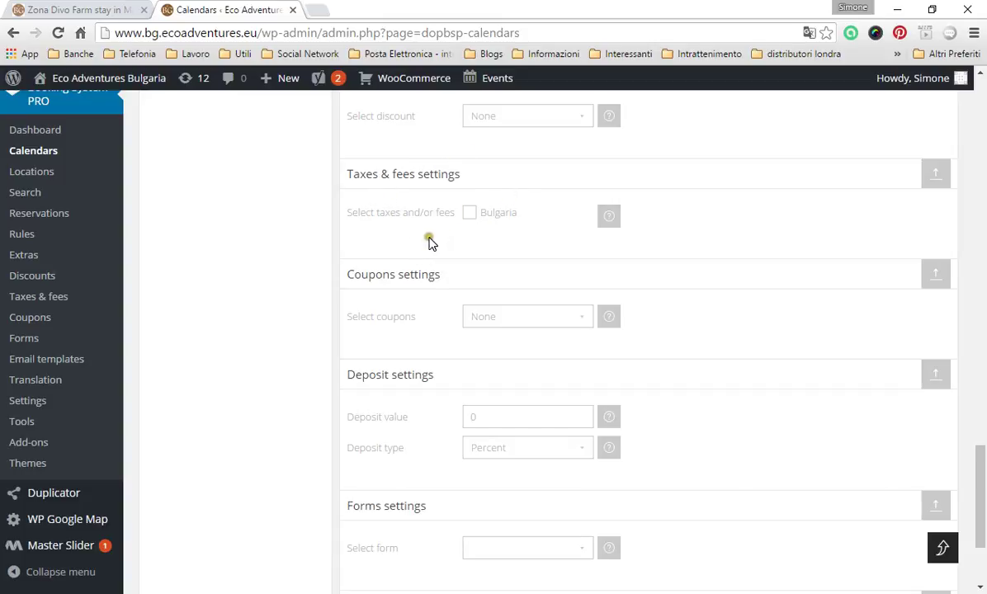
{"action": "scroll", "coordinate": [430, 242], "scroll_direction": "down", "scroll_amount": 1}
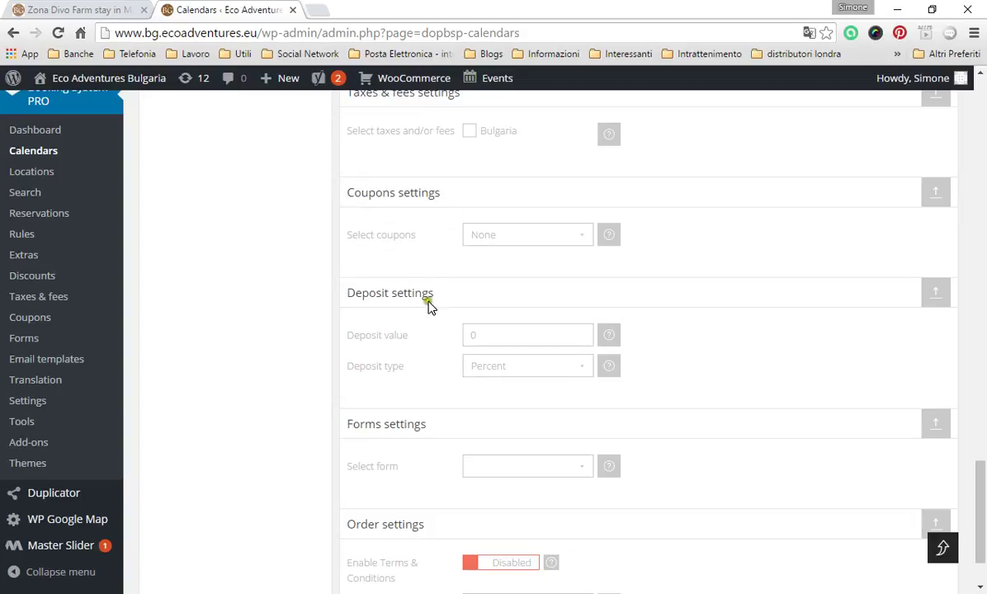
{"action": "scroll", "coordinate": [407, 317], "scroll_direction": "down", "scroll_amount": 1}
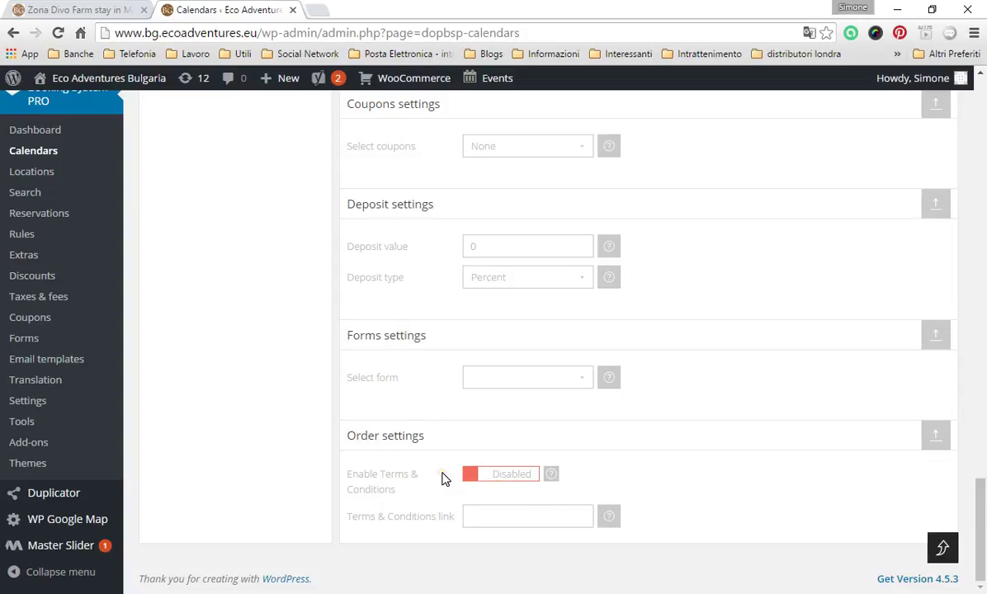
{"action": "scroll", "coordinate": [443, 478], "scroll_direction": "up", "scroll_amount": 10}
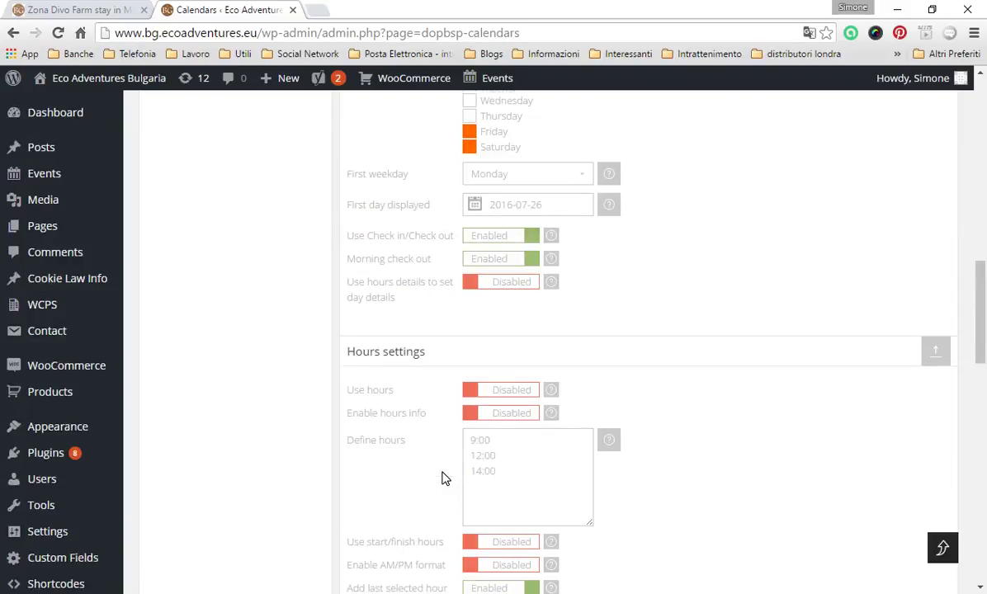
{"action": "scroll", "coordinate": [443, 479], "scroll_direction": "up", "scroll_amount": 10}
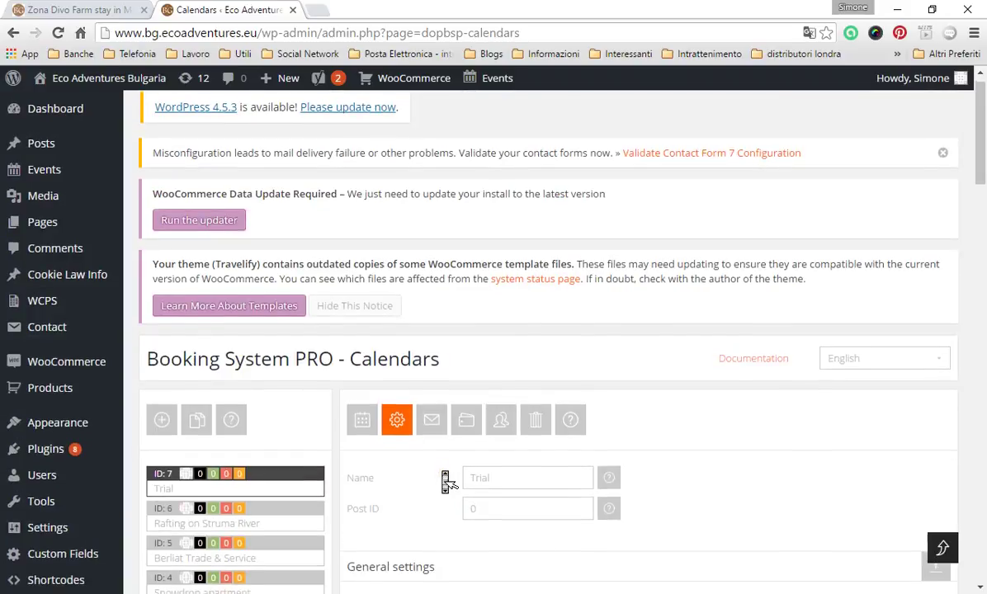
{"action": "scroll", "coordinate": [444, 478], "scroll_direction": "down", "scroll_amount": 2}
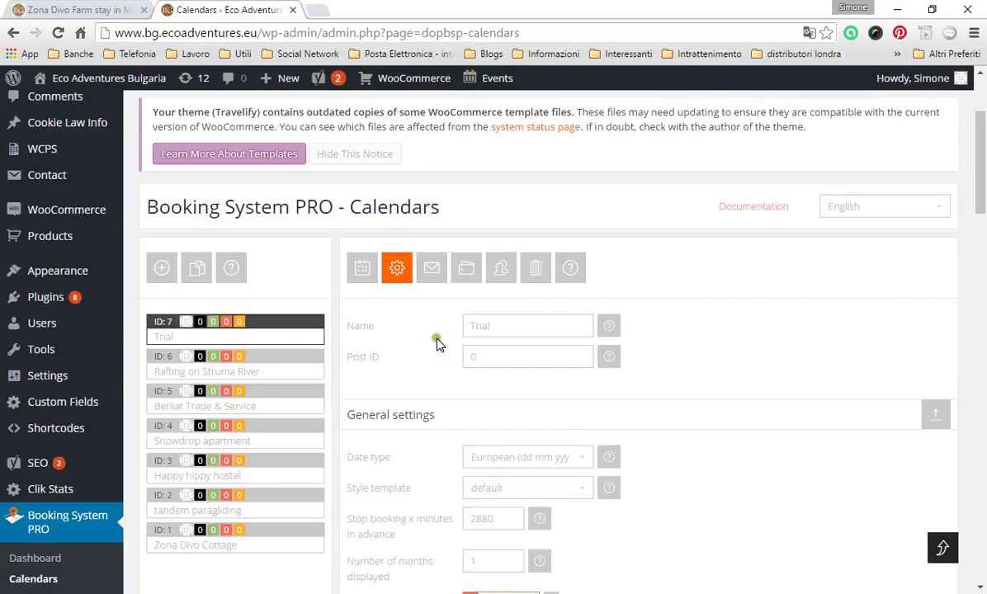
- Review the Trial calendar's email notification and SMTP settings, and return to its monthly calendar view
{"action": "left_click", "coordinate": [436, 280]}
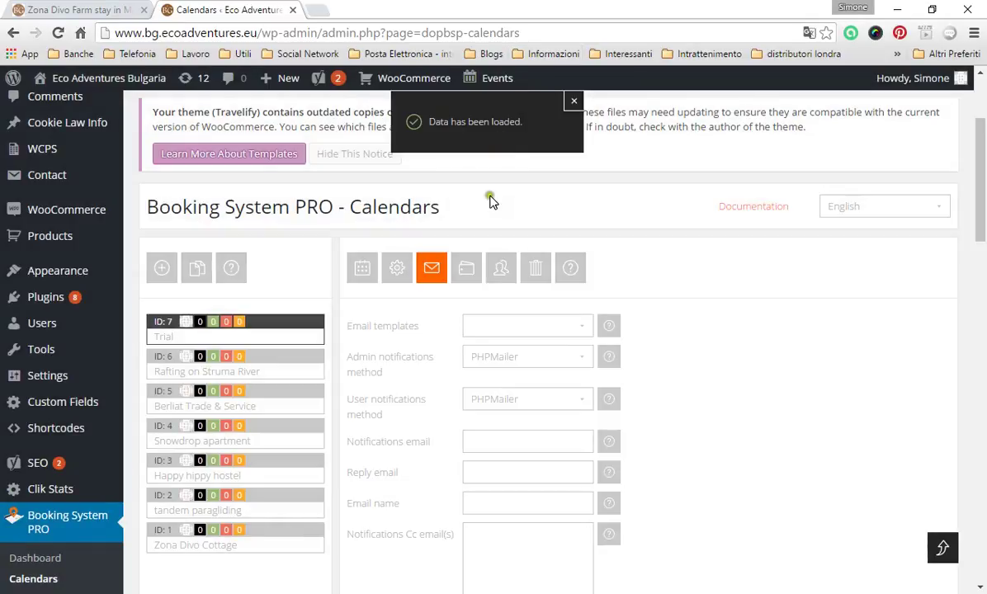
{"action": "scroll", "coordinate": [503, 379], "scroll_direction": "down", "scroll_amount": 6}
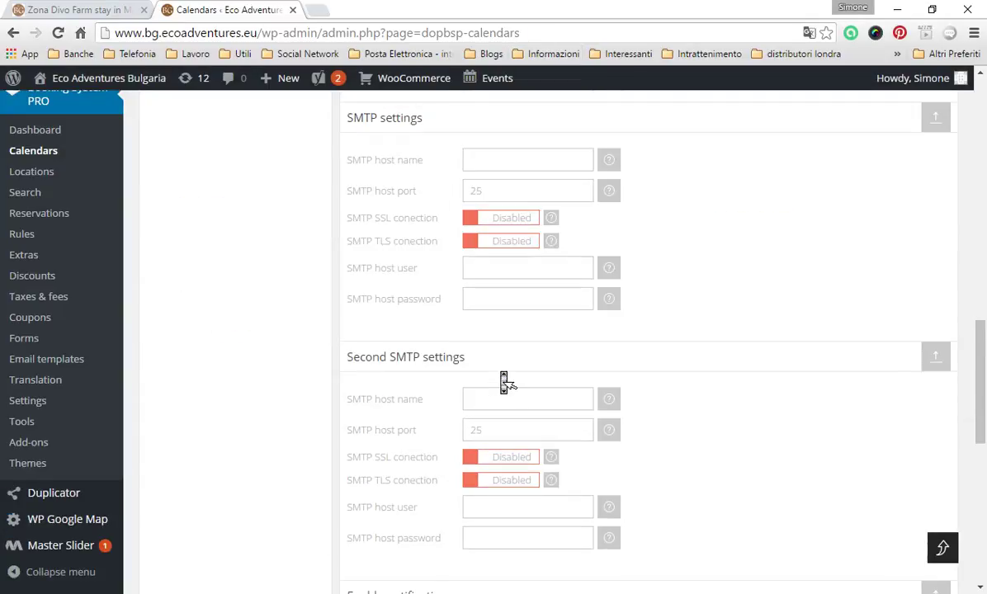
{"action": "scroll", "coordinate": [504, 384], "scroll_direction": "up", "scroll_amount": 10}
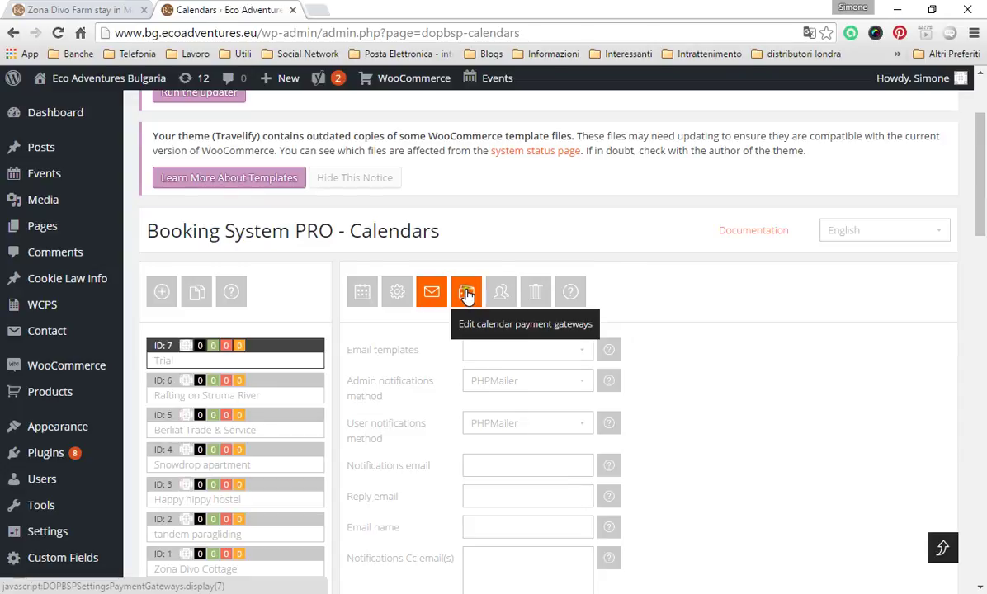
{"action": "left_click", "coordinate": [362, 291]}
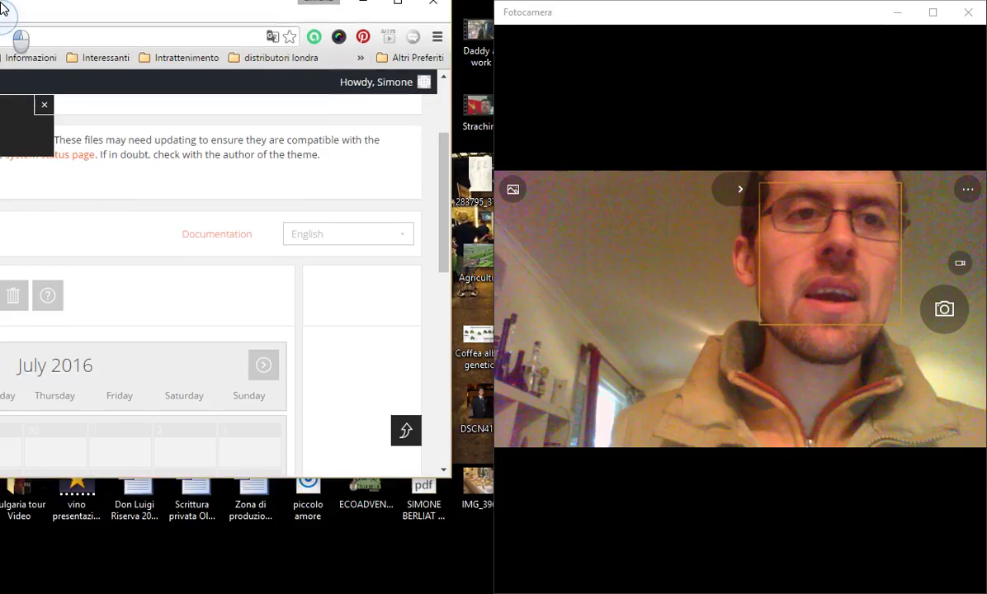
- Dock the browser window beside the camera window and widen it to show more of the Trial calendar
{"action": "left_click_drag", "start_coordinate": [2, 8], "coordinate": [0, 145]}
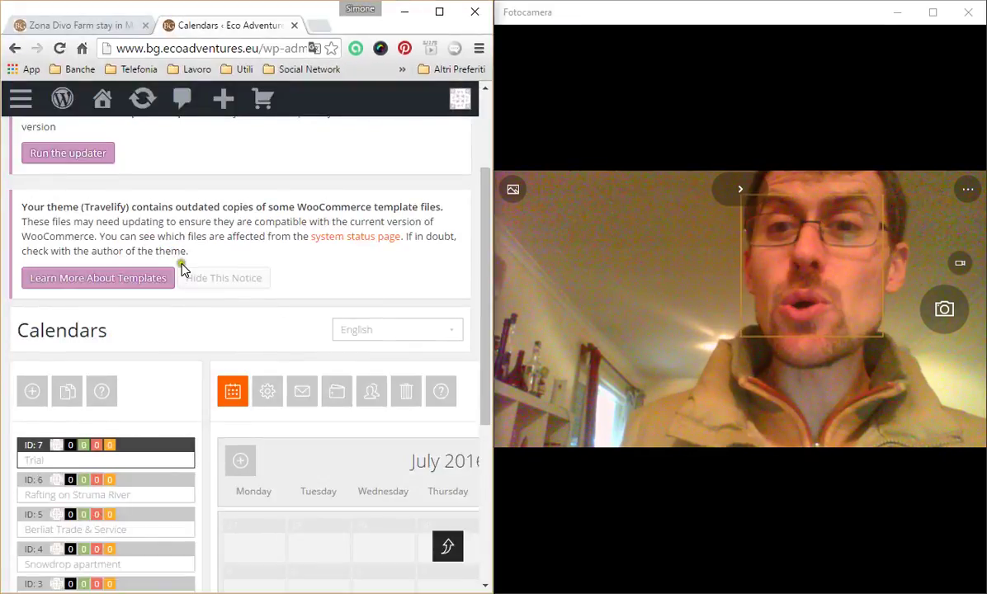
{"action": "scroll", "coordinate": [181, 269], "scroll_direction": "down", "scroll_amount": 2}
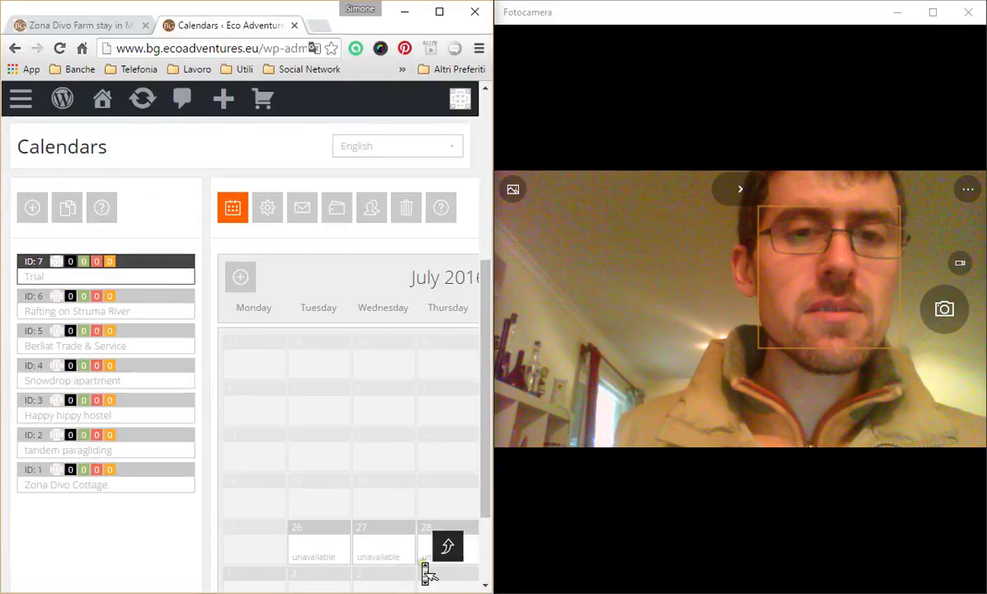
{"action": "scroll", "coordinate": [426, 569], "scroll_direction": "down", "scroll_amount": 1}
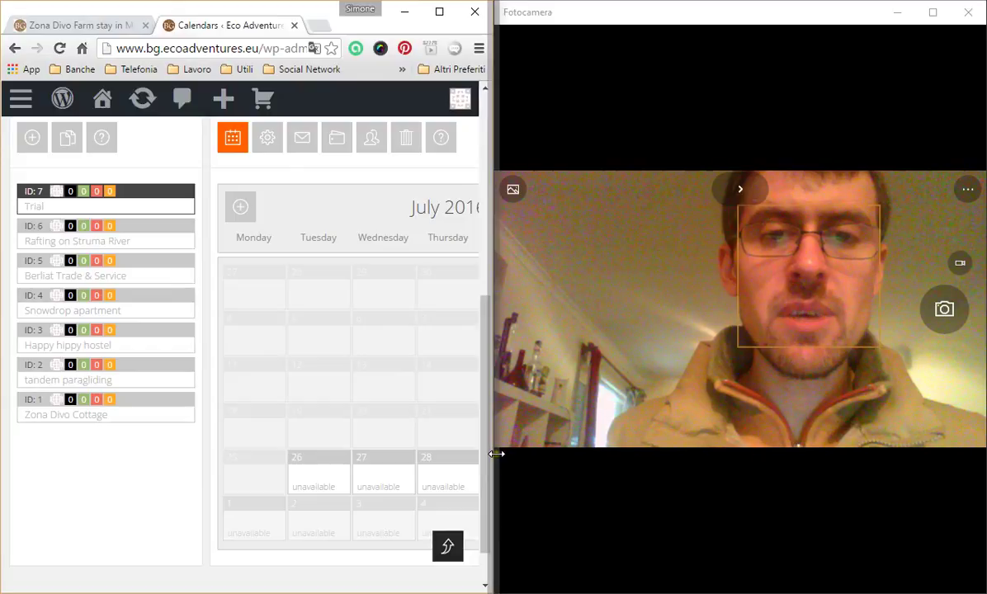
{"action": "left_click_drag", "start_coordinate": [497, 454], "coordinate": [702, 457]}
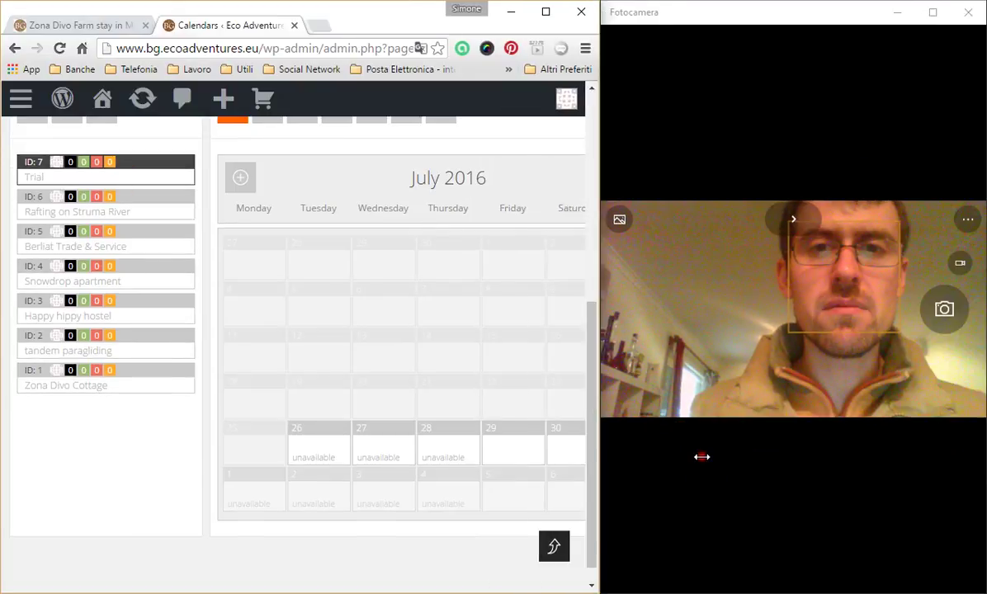
{"action": "left_click_drag", "start_coordinate": [602, 465], "coordinate": [679, 470]}
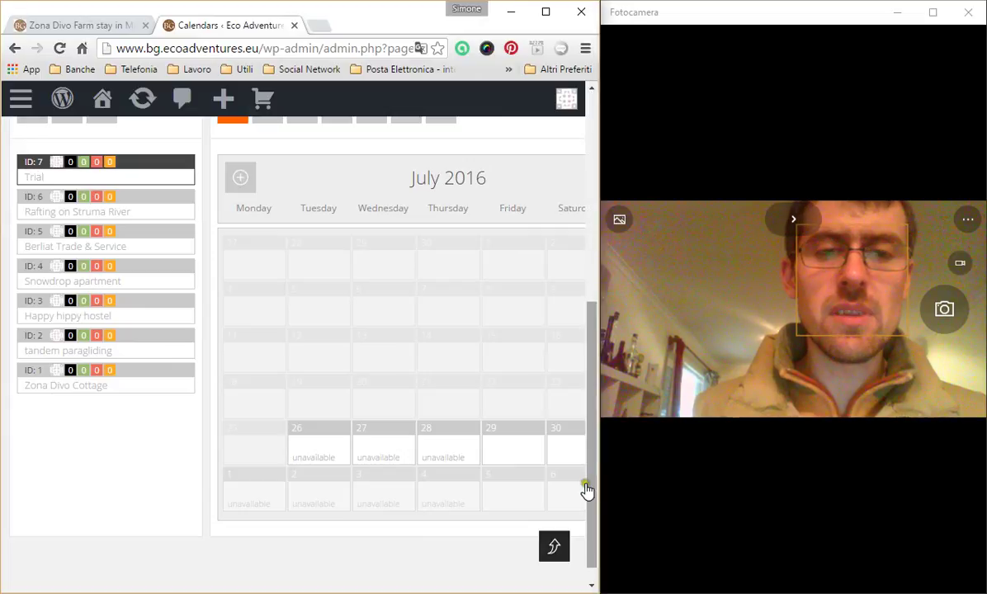
{"action": "scroll", "coordinate": [446, 509], "scroll_direction": "down", "scroll_amount": 1}
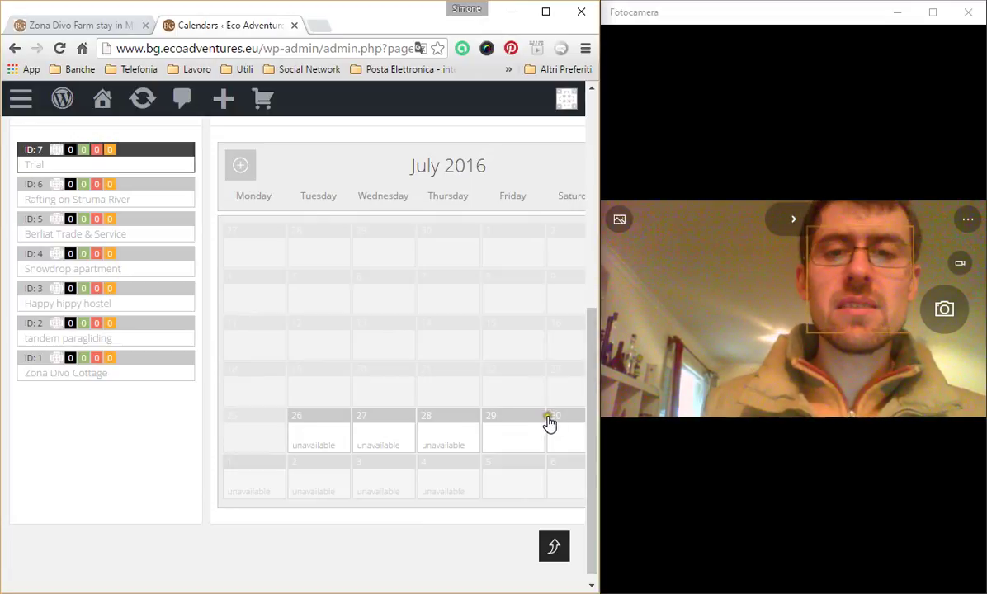
- Maximize the browser window and select July 26 to July 29, 2016 in the Trial calendar
{"action": "left_click", "coordinate": [517, 426]}
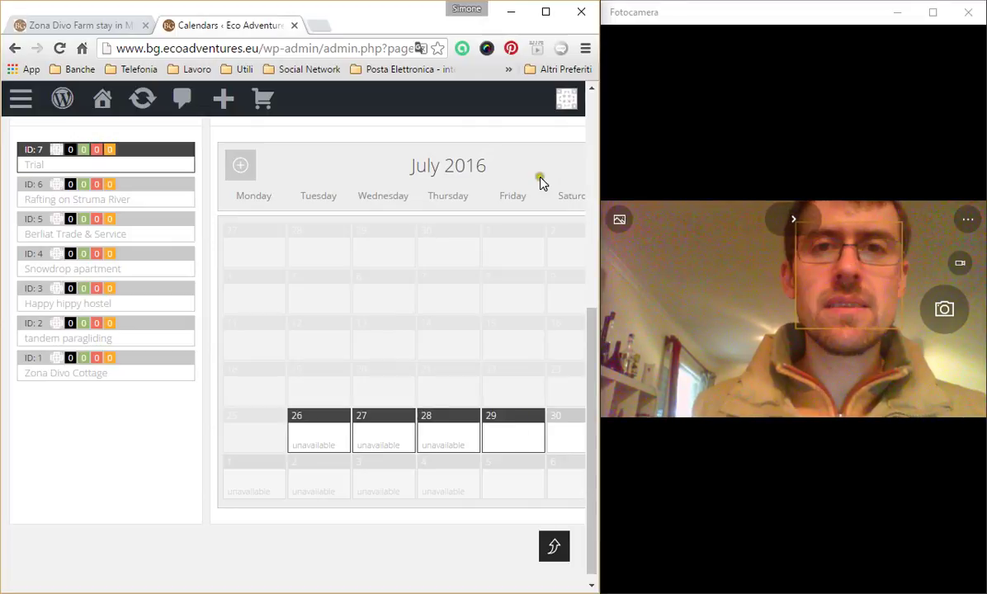
{"action": "left_click_drag", "start_coordinate": [600, 123], "coordinate": [617, 104]}
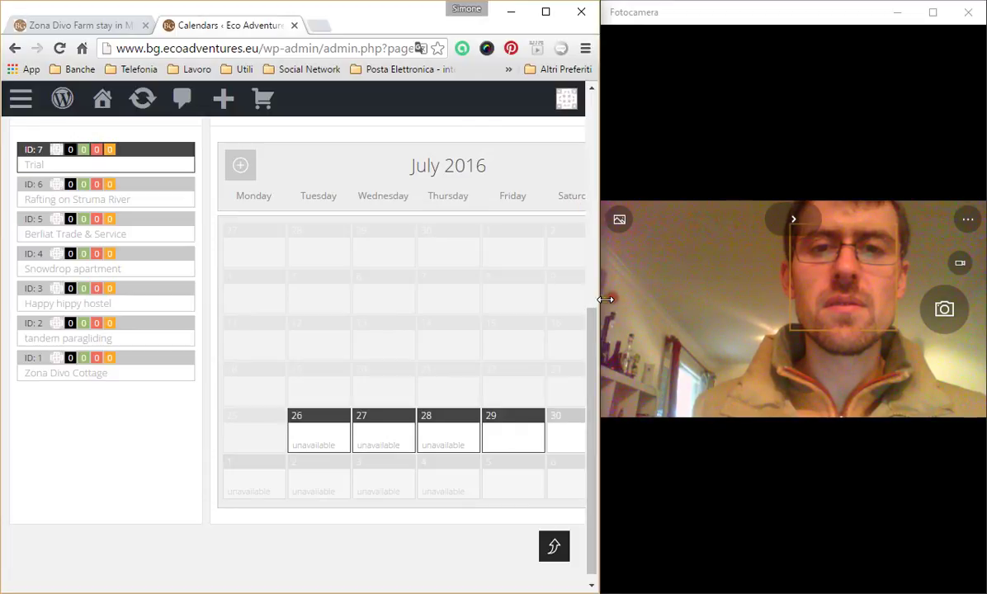
{"action": "left_click_drag", "start_coordinate": [598, 304], "coordinate": [601, 299]}
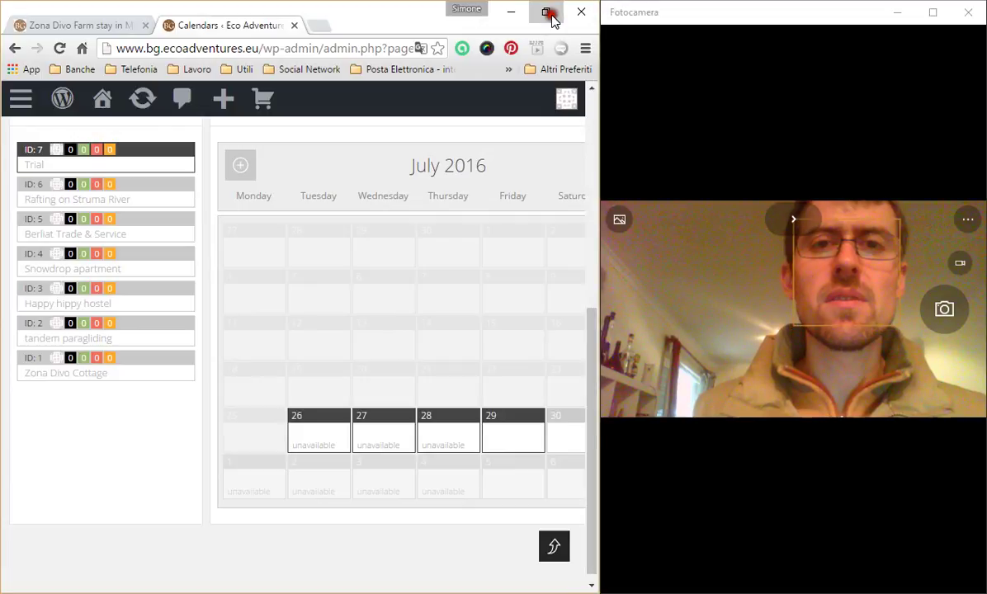
{"action": "left_click", "coordinate": [545, 11]}
{"action": "scroll", "coordinate": [747, 505], "scroll_direction": "up", "scroll_amount": 2}
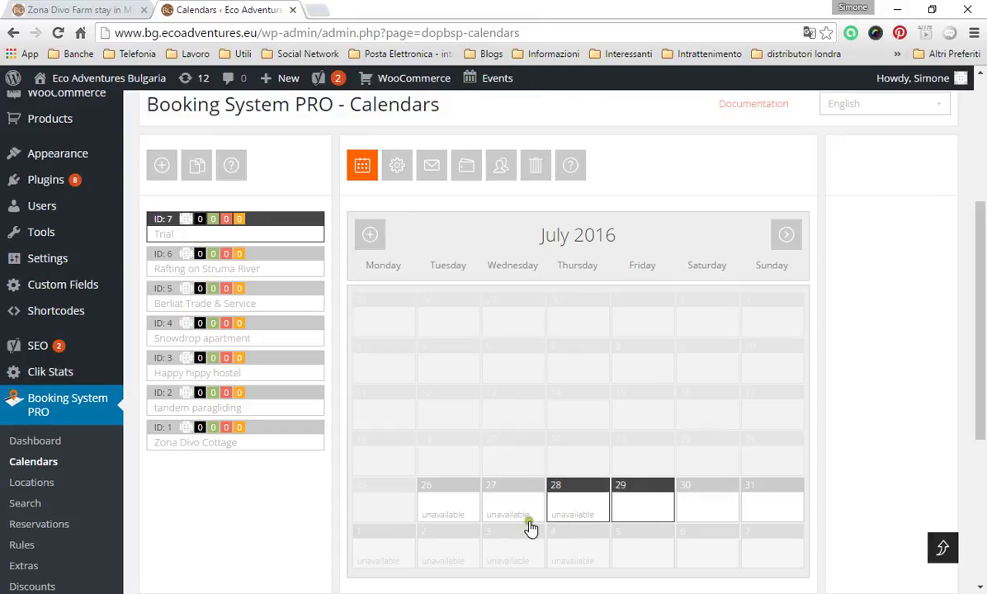
{"action": "left_click", "coordinate": [460, 506]}
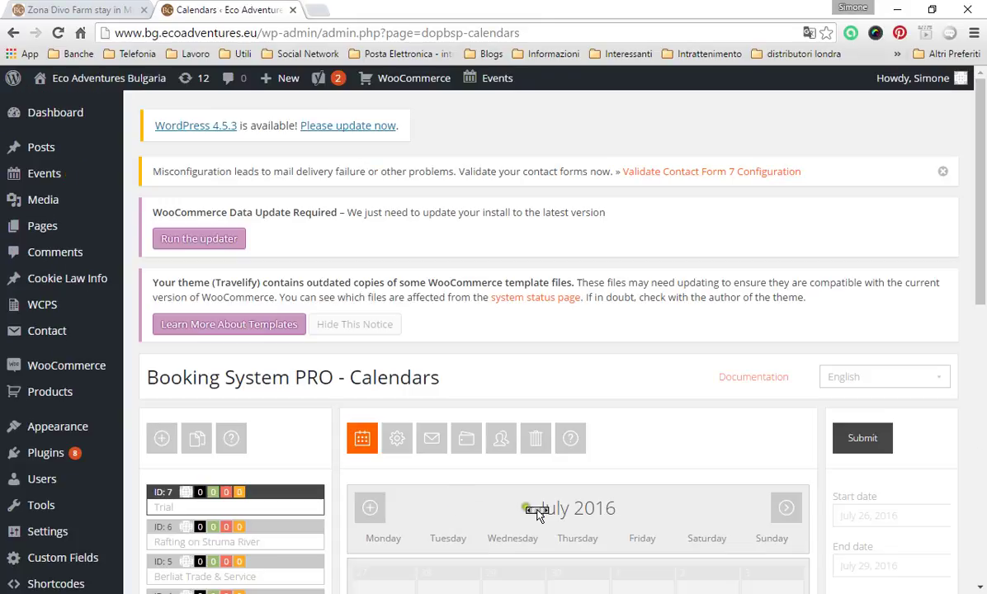
- Select the days from July 26 to August 7, 2016 in the Trial calendar and bring up their availability settings
{"action": "scroll", "coordinate": [537, 513], "scroll_direction": "down", "scroll_amount": 4}
{"action": "left_click", "coordinate": [446, 484]}
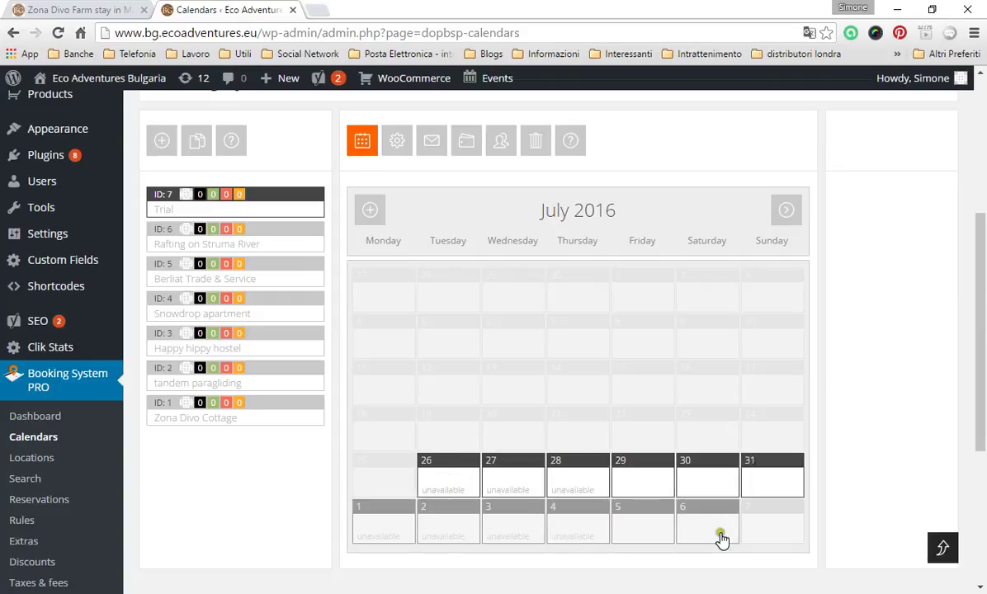
{"action": "left_click", "coordinate": [767, 529]}
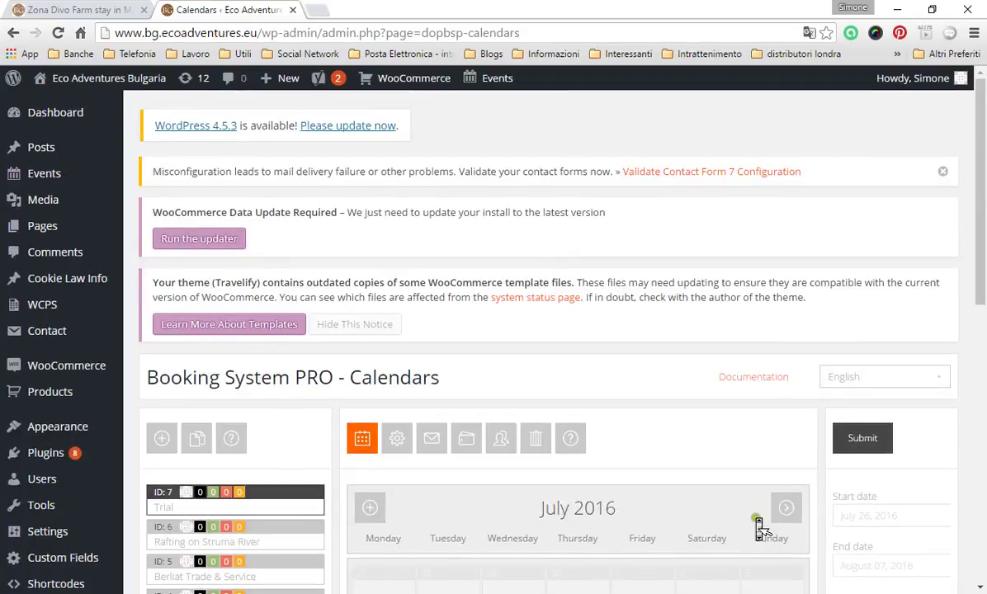
{"action": "scroll", "coordinate": [760, 525], "scroll_direction": "down", "scroll_amount": 7}
{"action": "scroll", "coordinate": [758, 520], "scroll_direction": "up", "scroll_amount": 1}
{"action": "scroll", "coordinate": [758, 520], "scroll_direction": "up", "scroll_amount": 1}
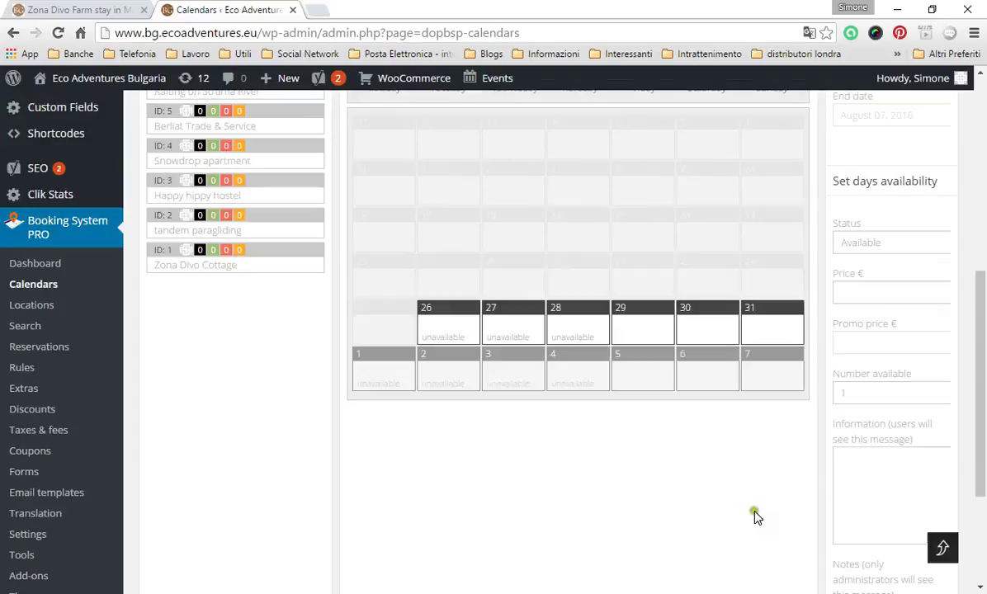
- Examine the status setting for the selected days and how it relates to the days in the calendar
{"action": "left_click", "coordinate": [874, 246]}
{"action": "left_click", "coordinate": [823, 251]}
{"action": "left_click", "coordinate": [744, 321]}
{"action": "left_click", "coordinate": [701, 337]}
{"action": "left_click", "coordinate": [652, 333]}
{"action": "left_click", "coordinate": [692, 329]}
{"action": "left_click", "coordinate": [789, 316]}
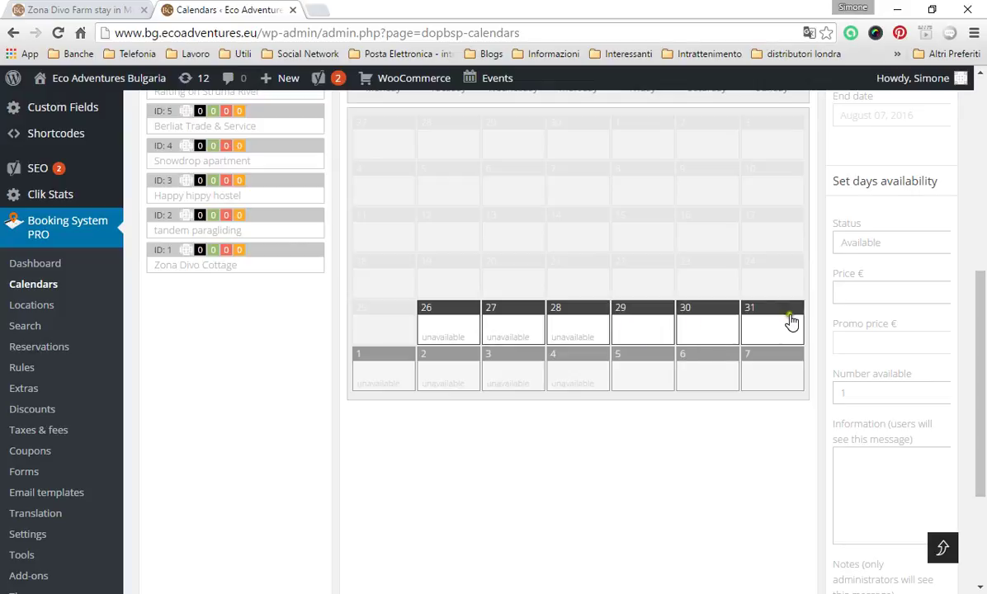
{"action": "left_click", "coordinate": [890, 245]}
{"action": "left_click", "coordinate": [887, 247]}
- Set the price of the selected days to €15 and the number available to 6
{"action": "scroll", "coordinate": [890, 249], "scroll_direction": "up", "scroll_amount": 2}
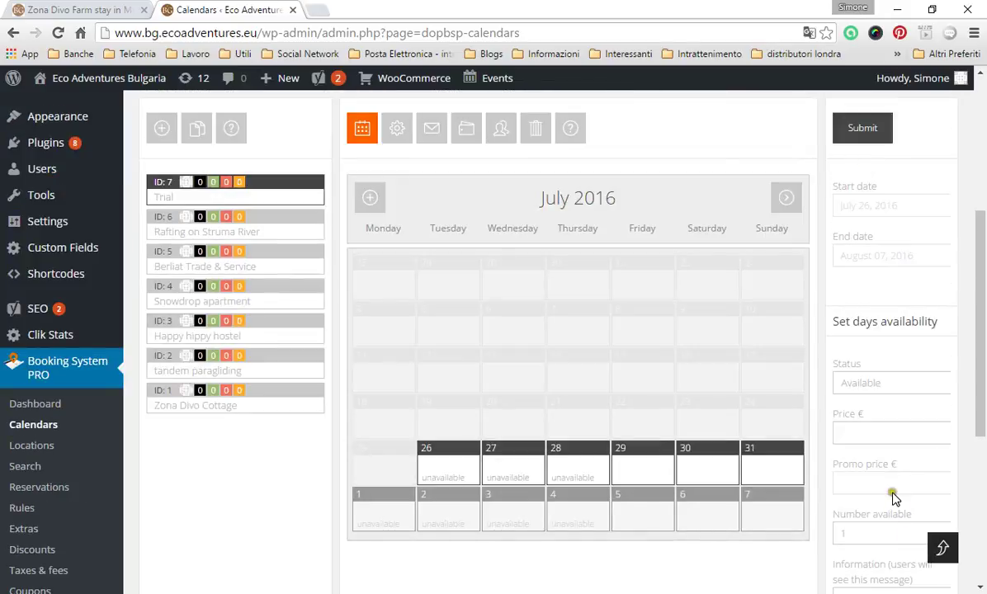
{"action": "left_click", "coordinate": [853, 437]}
{"action": "left_click", "coordinate": [853, 438]}
{"action": "type", "text": "15"}
{"action": "scroll", "coordinate": [859, 482], "scroll_direction": "down", "scroll_amount": 1}
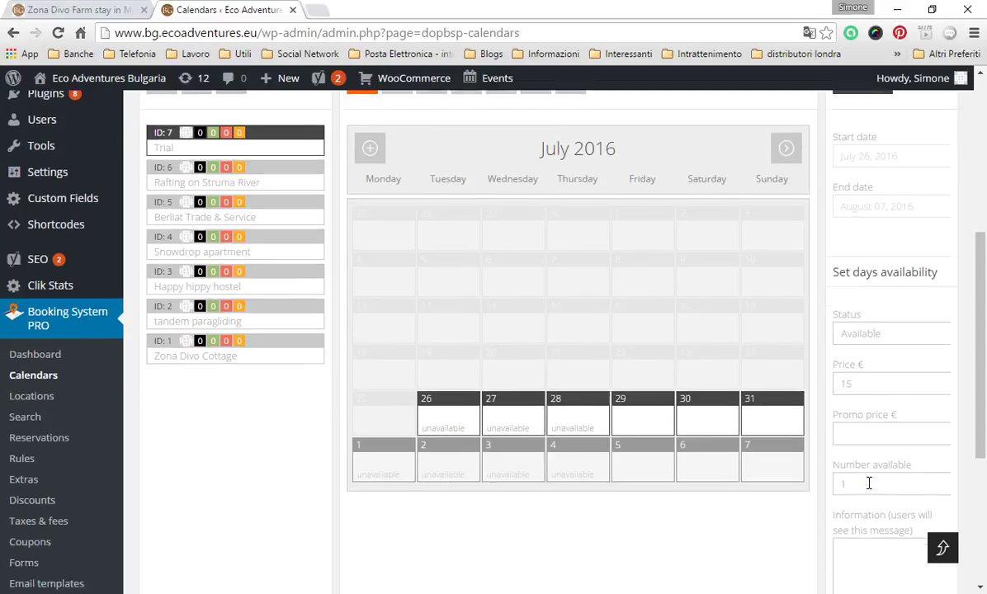
{"action": "left_click", "coordinate": [863, 464]}
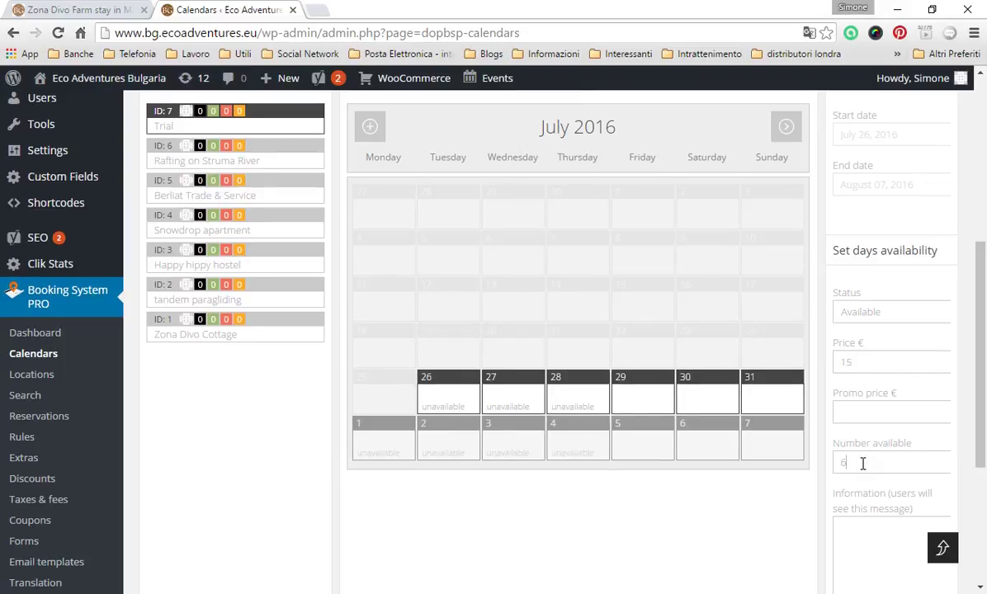
- Enter the user information message "hello I hope you'll enjoy the experience" and leave the administrator notes empty
{"action": "scroll", "coordinate": [863, 463], "scroll_direction": "down", "scroll_amount": 2}
{"action": "left_click", "coordinate": [866, 405]}
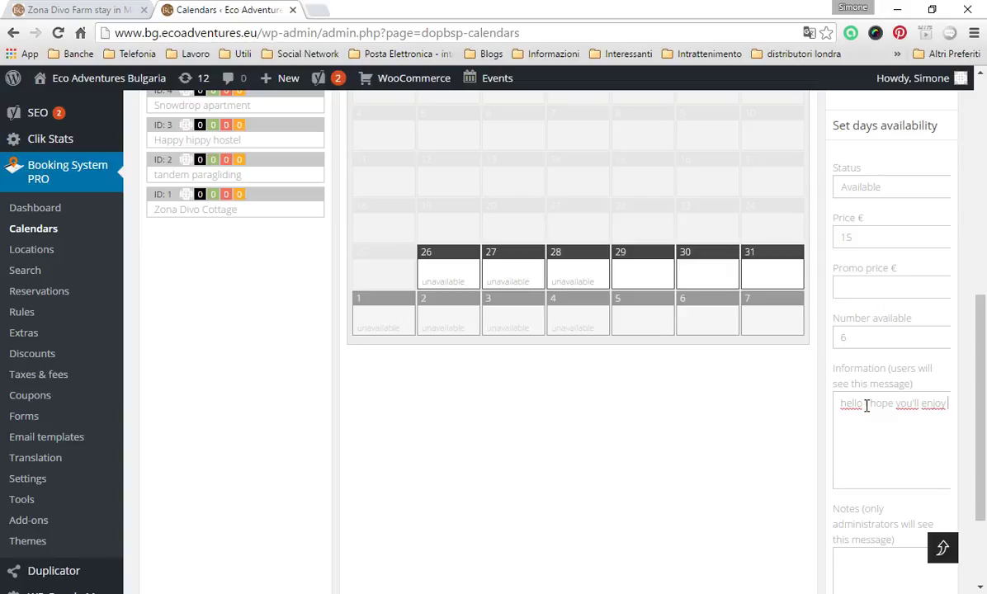
{"action": "type", "text": "t"}
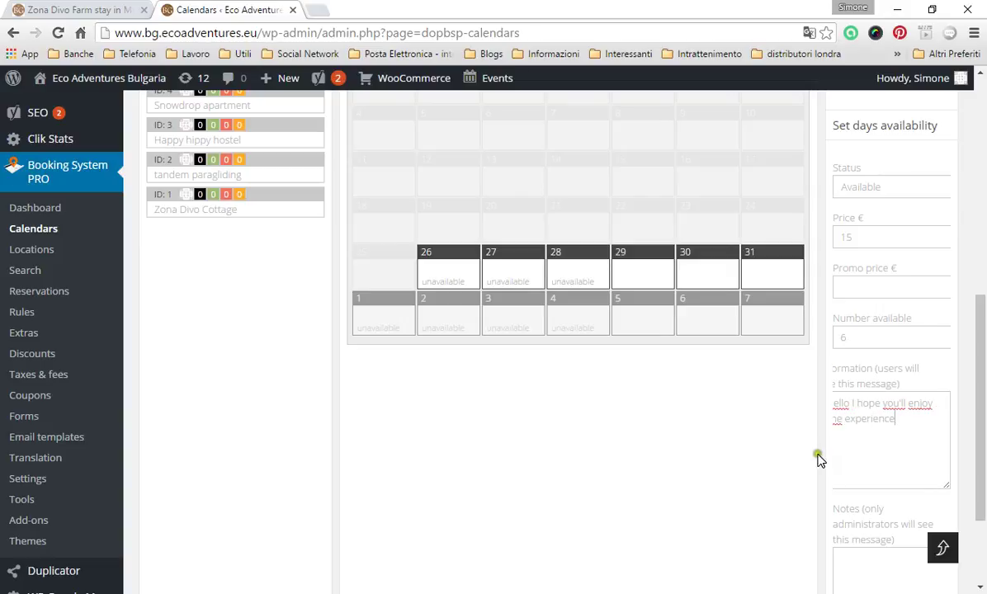
{"action": "scroll", "coordinate": [820, 460], "scroll_direction": "down", "scroll_amount": 2}
{"action": "left_click", "coordinate": [874, 488]}
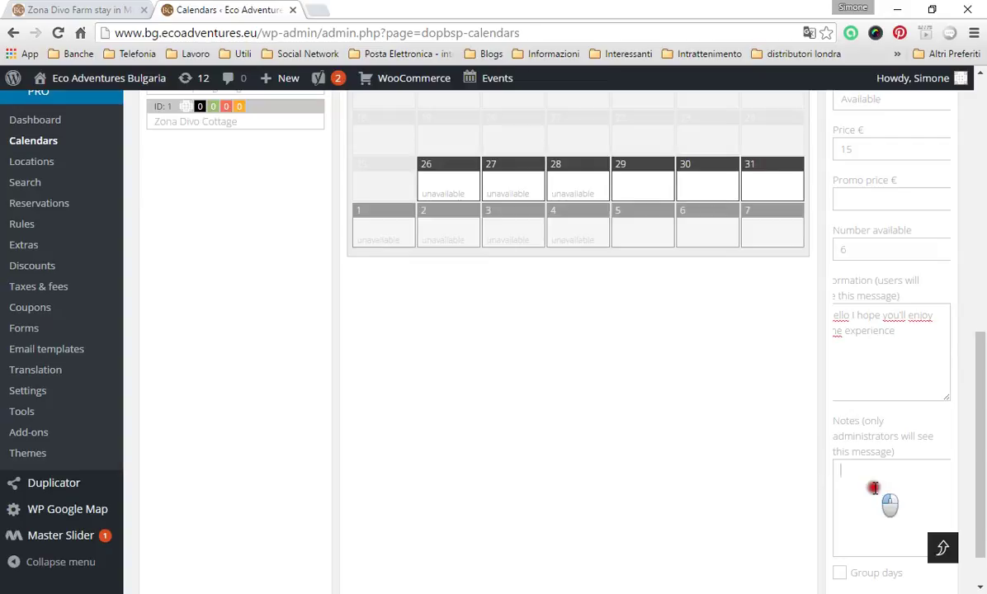
{"action": "scroll", "coordinate": [766, 495], "scroll_direction": "down", "scroll_amount": 1}
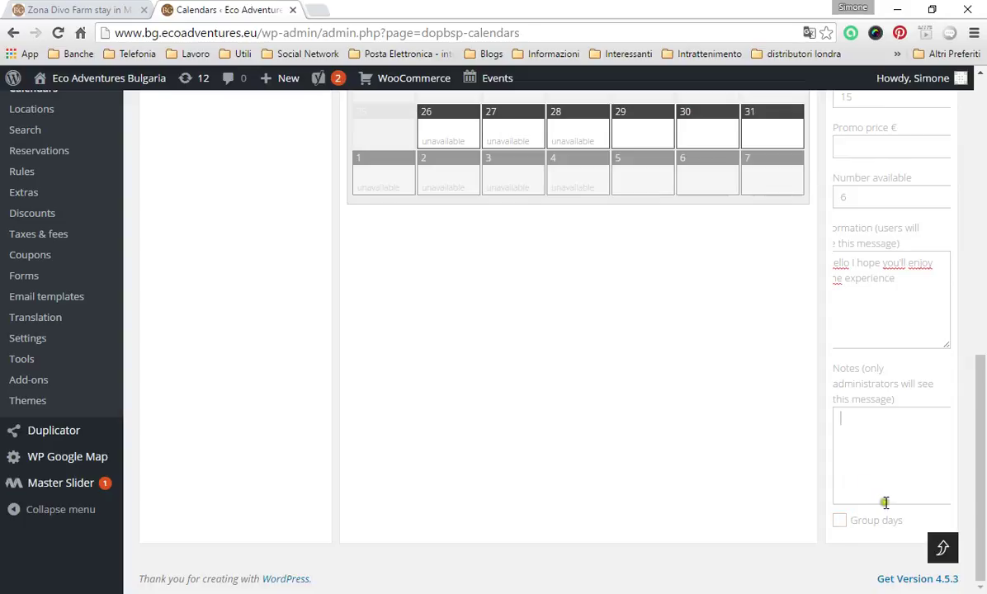
- Submit the availability of the selected days and go back to July 2016 to check the calendar
{"action": "scroll", "coordinate": [872, 483], "scroll_direction": "up", "scroll_amount": 3}
{"action": "scroll", "coordinate": [869, 475], "scroll_direction": "up", "scroll_amount": 2}
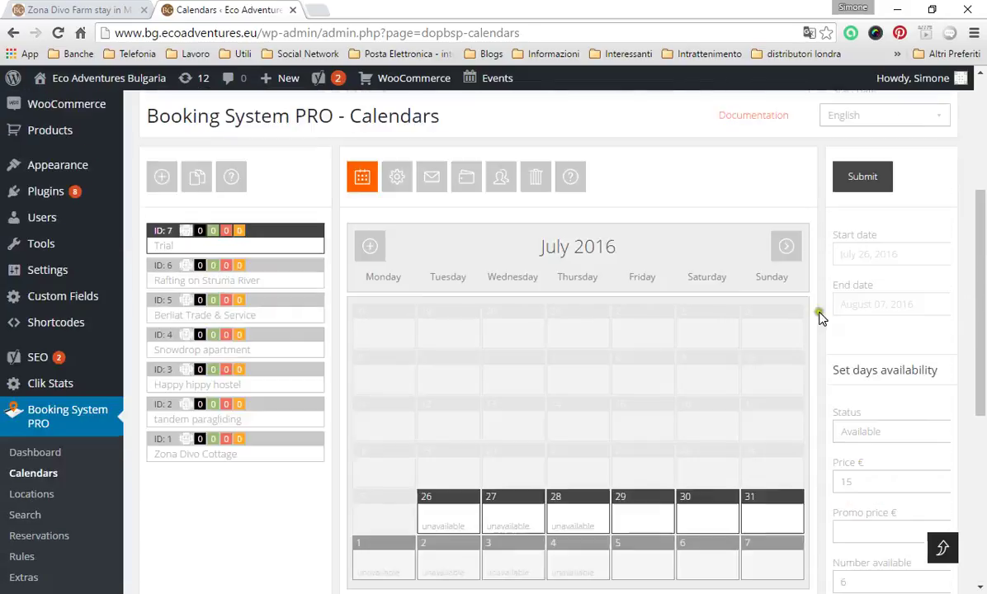
{"action": "left_click", "coordinate": [858, 191]}
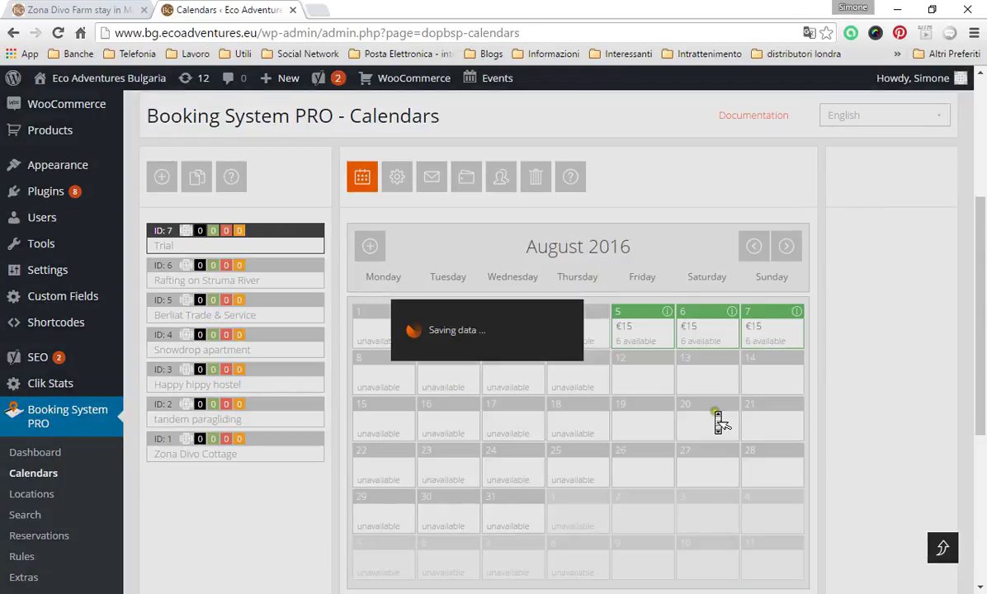
{"action": "scroll", "coordinate": [718, 415], "scroll_direction": "up", "scroll_amount": 1}
{"action": "scroll", "coordinate": [718, 419], "scroll_direction": "up", "scroll_amount": 1}
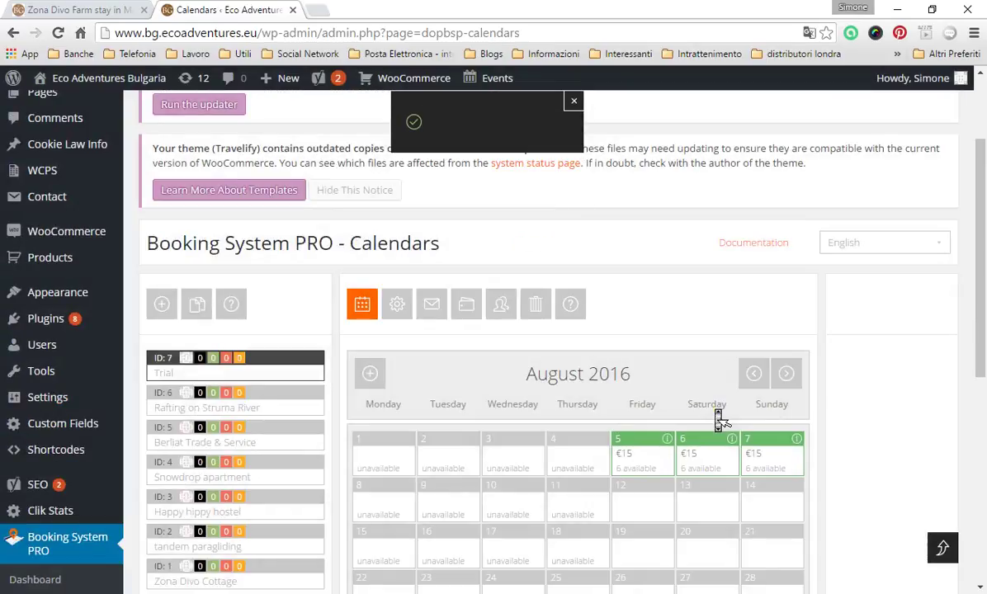
{"action": "left_click", "coordinate": [751, 376]}
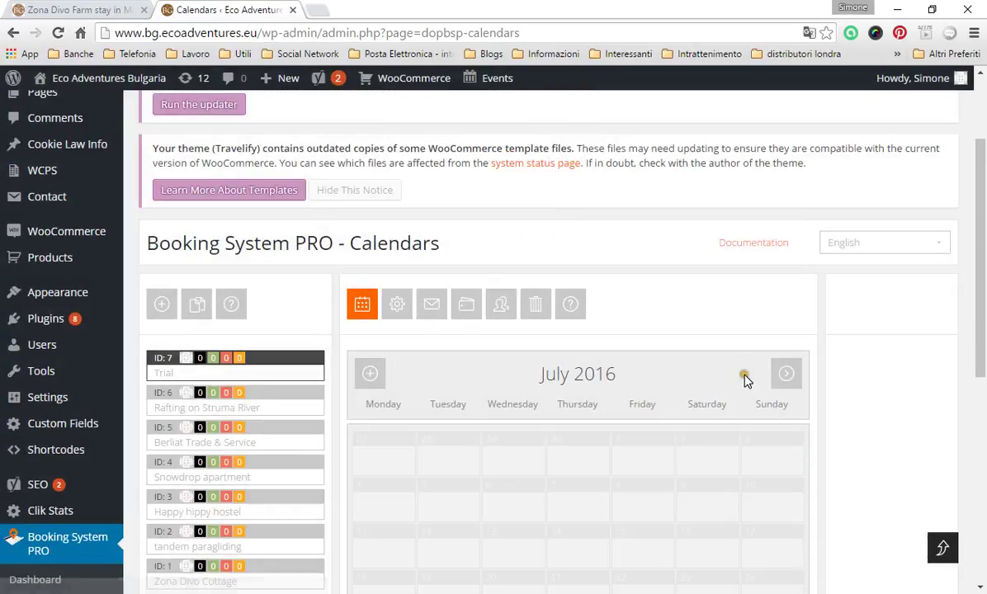
{"action": "scroll", "coordinate": [732, 406], "scroll_direction": "down", "scroll_amount": 3}
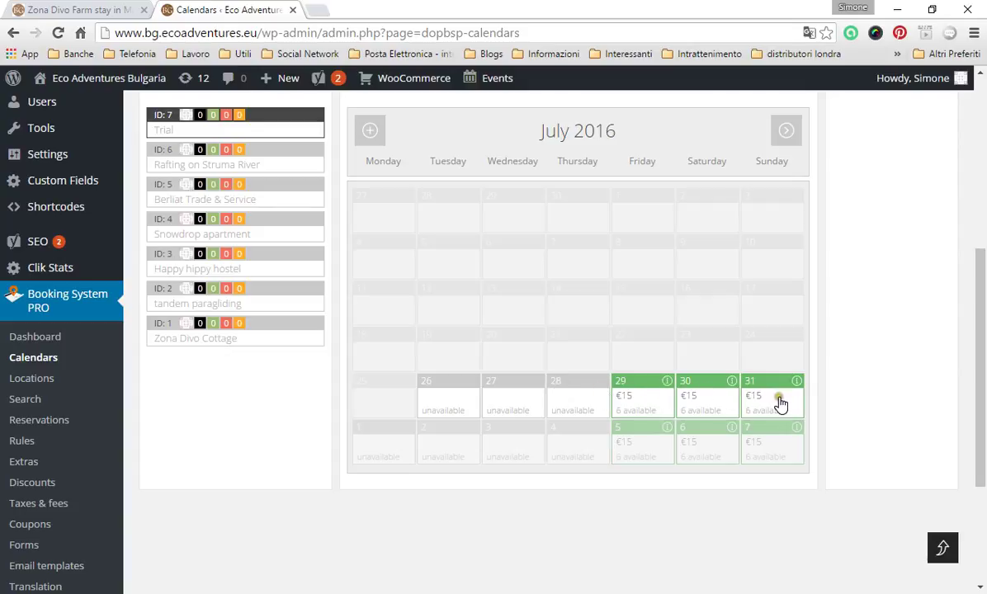
- Select the days from July 29 to August 7, 2016 in the Trial calendar
{"action": "left_click", "coordinate": [644, 410]}
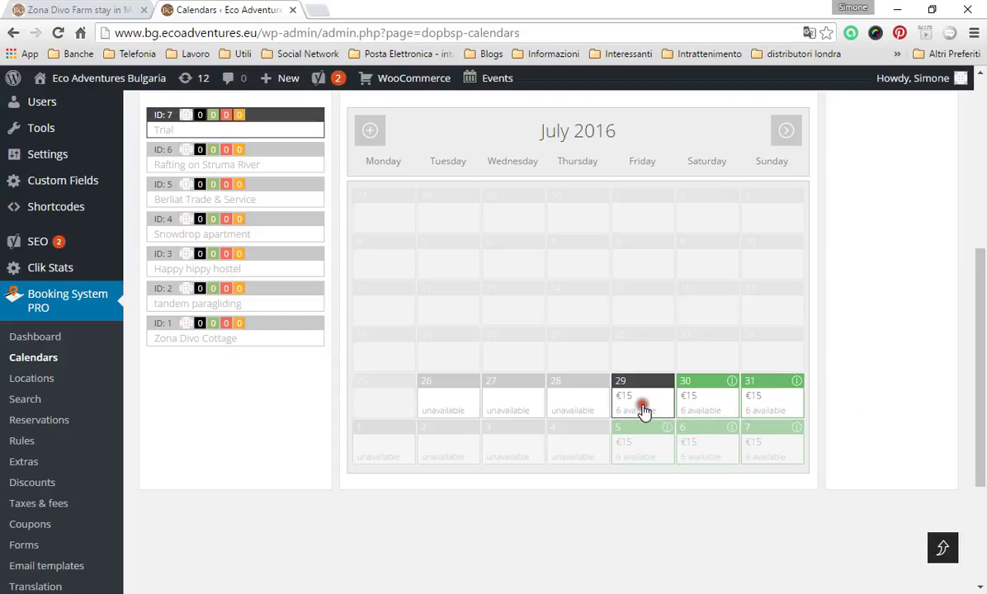
{"action": "left_click", "coordinate": [787, 452]}
{"action": "scroll", "coordinate": [798, 454], "scroll_direction": "up", "scroll_amount": 5}
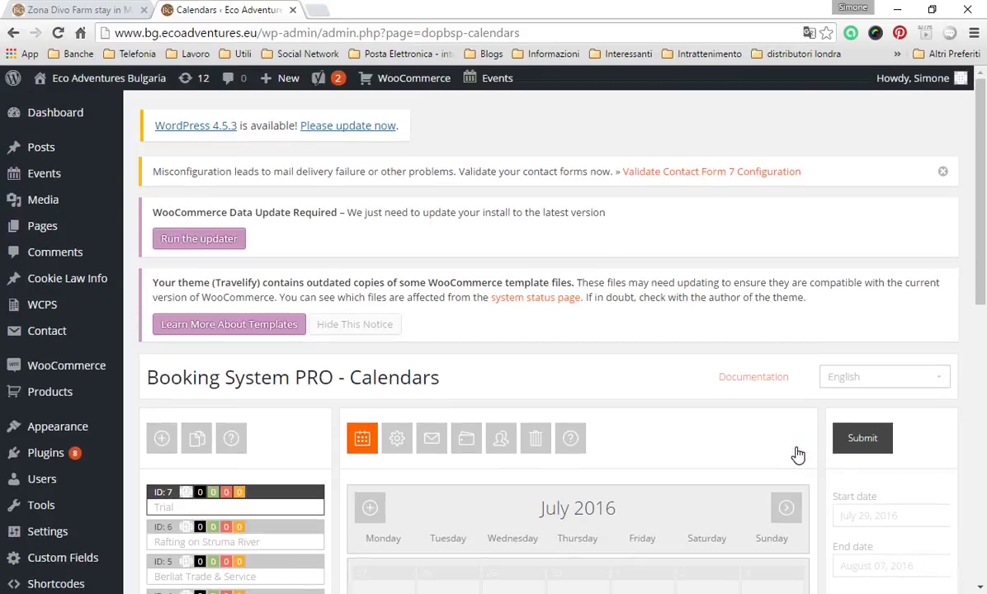
{"action": "scroll", "coordinate": [842, 461], "scroll_direction": "down", "scroll_amount": 4}
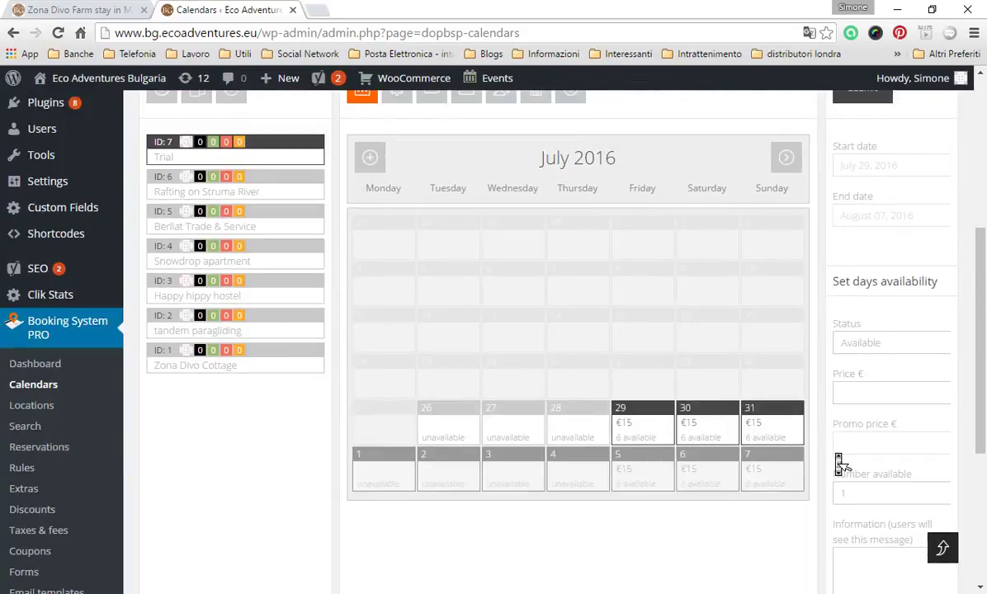
- Set the price to €15 and the number available to 6 for July 29 to August 7
{"action": "left_click", "coordinate": [843, 454]}
{"action": "scroll", "coordinate": [846, 464], "scroll_direction": "down", "scroll_amount": 1}
{"action": "left_click", "coordinate": [863, 307]}
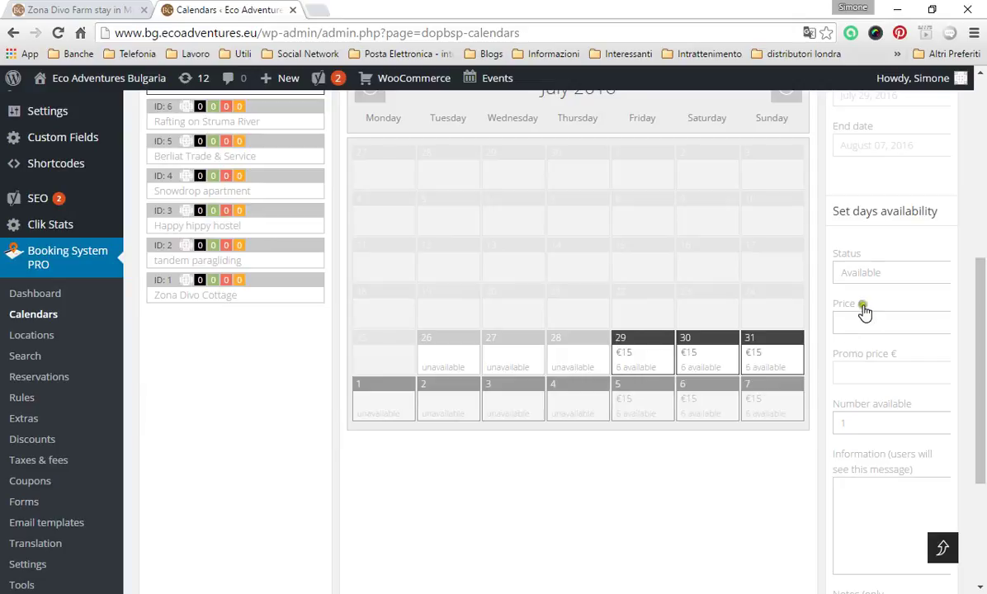
{"action": "left_click", "coordinate": [856, 328]}
{"action": "type", "text": "15"}
{"action": "left_click", "coordinate": [859, 421]}
{"action": "key", "text": "BackSpace"}
- Enter a user information message beginning with "Bed" and submit the availability for July 29 to August 7
{"action": "scroll", "coordinate": [859, 421], "scroll_direction": "down", "scroll_amount": 1}
{"action": "left_click", "coordinate": [850, 440]}
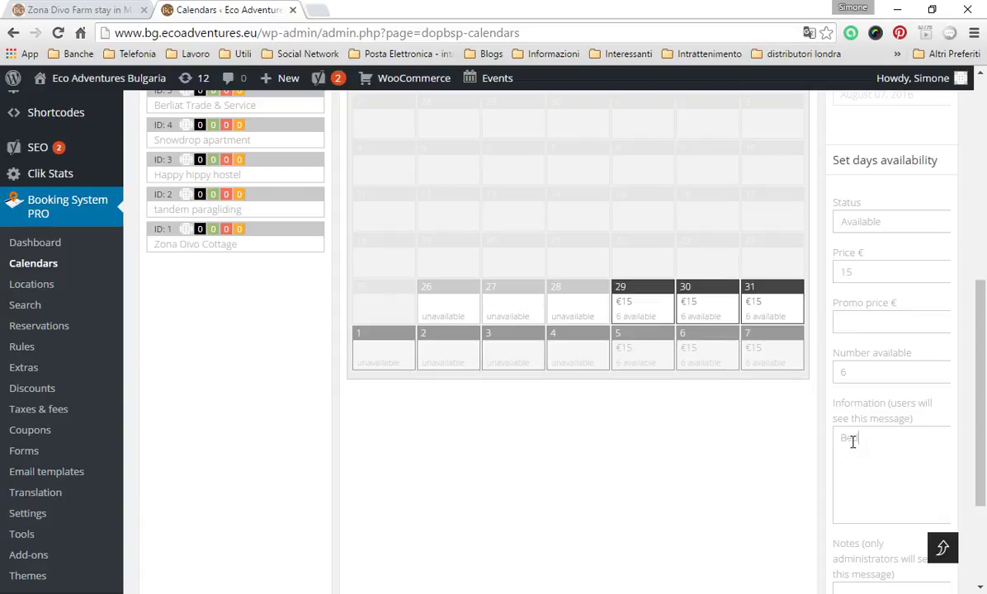
{"action": "left_click_drag", "start_coordinate": [838, 452], "coordinate": [817, 477]}
{"action": "scroll", "coordinate": [817, 477], "scroll_direction": "down", "scroll_amount": 3}
{"action": "scroll", "coordinate": [817, 475], "scroll_direction": "up", "scroll_amount": 8}
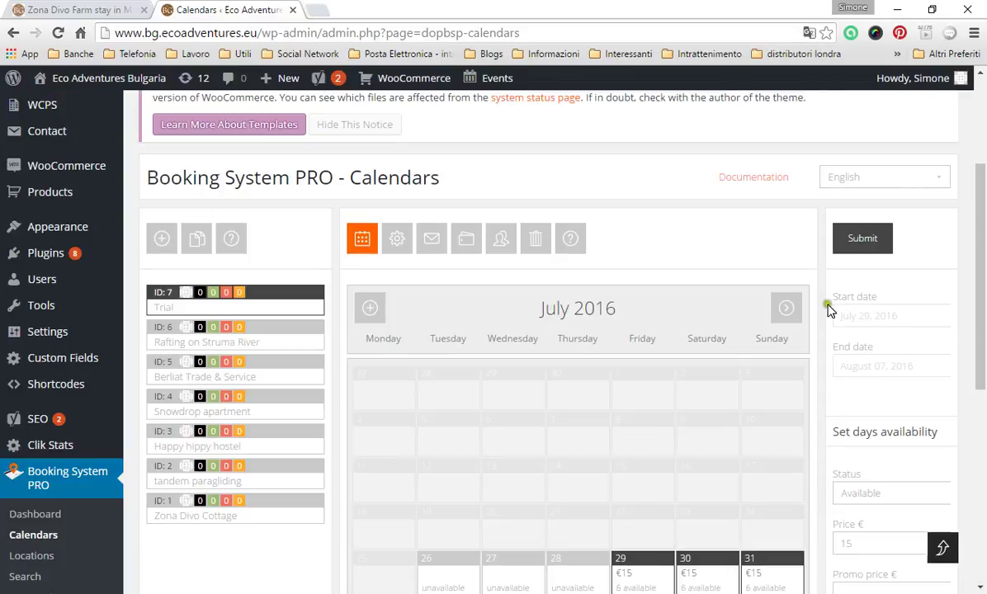
{"action": "left_click", "coordinate": [863, 237]}
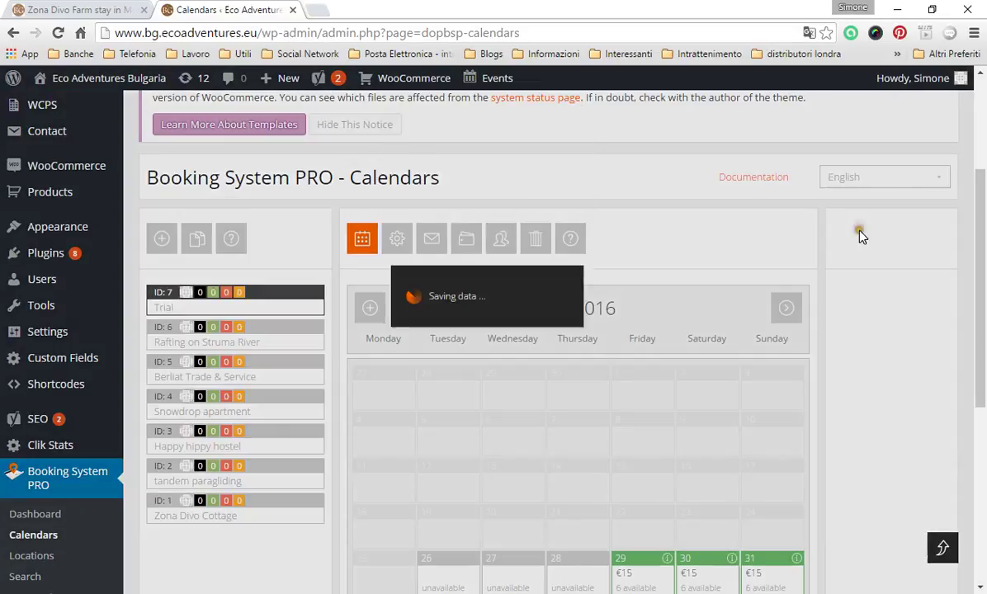
{"action": "scroll", "coordinate": [809, 336], "scroll_direction": "down", "scroll_amount": 4}
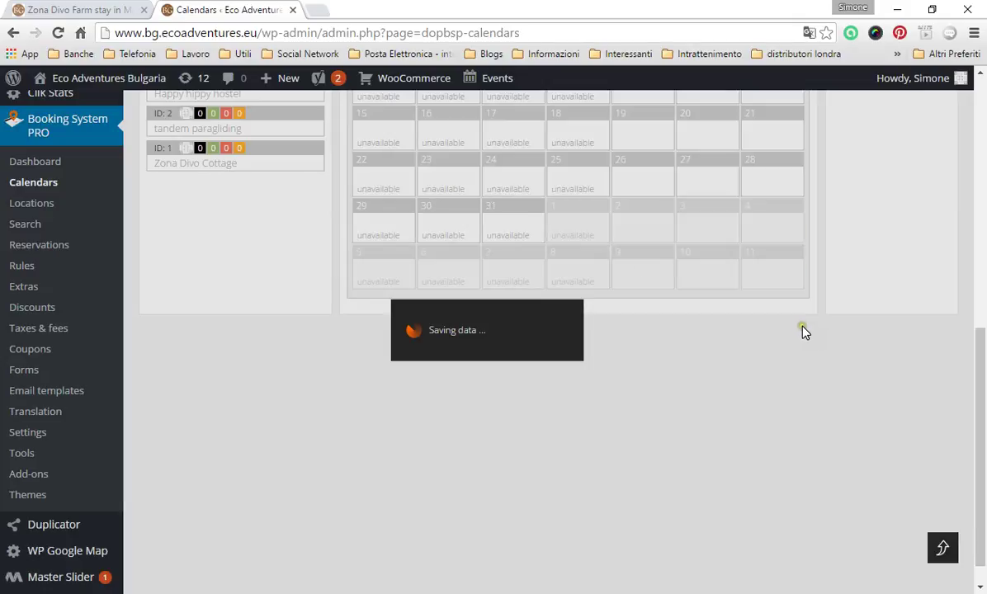
- Check the August 2016 days in the Trial calendar, and reload the Zona Divo Cottage product page to refresh its booking calendar
{"action": "scroll", "coordinate": [805, 334], "scroll_direction": "up", "scroll_amount": 1}
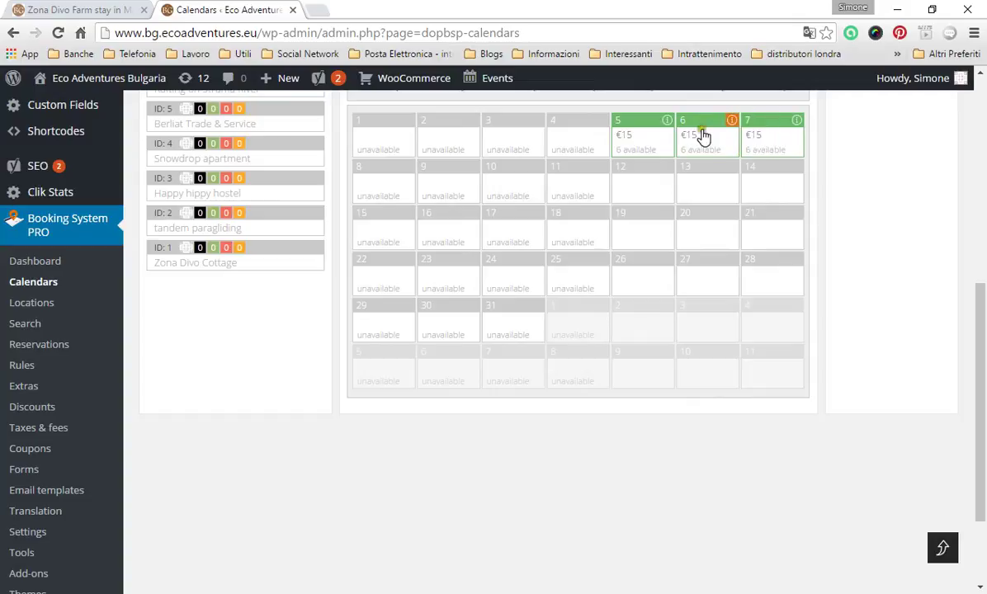
{"action": "scroll", "coordinate": [632, 175], "scroll_direction": "up", "scroll_amount": 5}
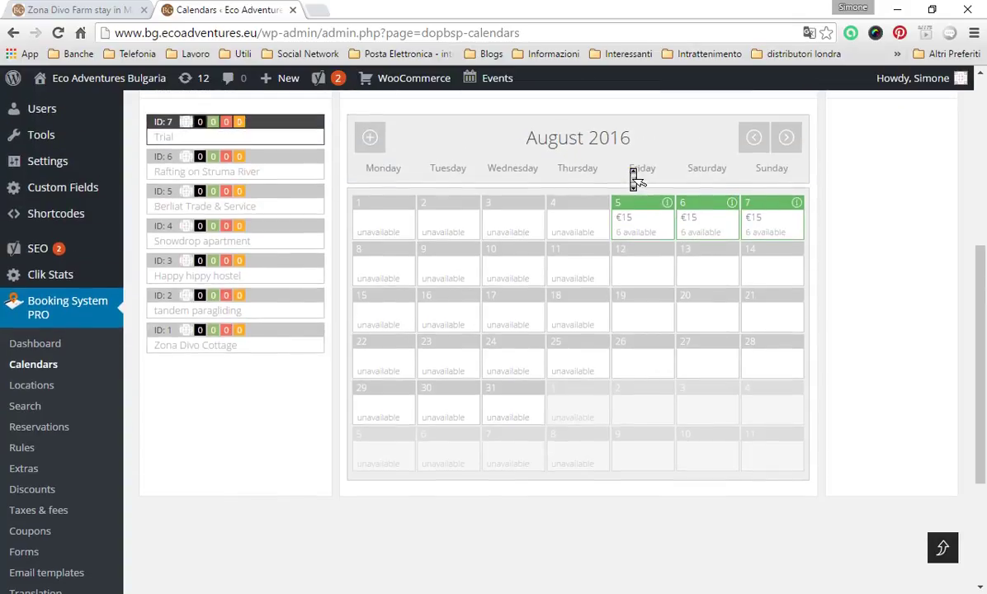
{"action": "scroll", "coordinate": [633, 180], "scroll_direction": "up", "scroll_amount": 1}
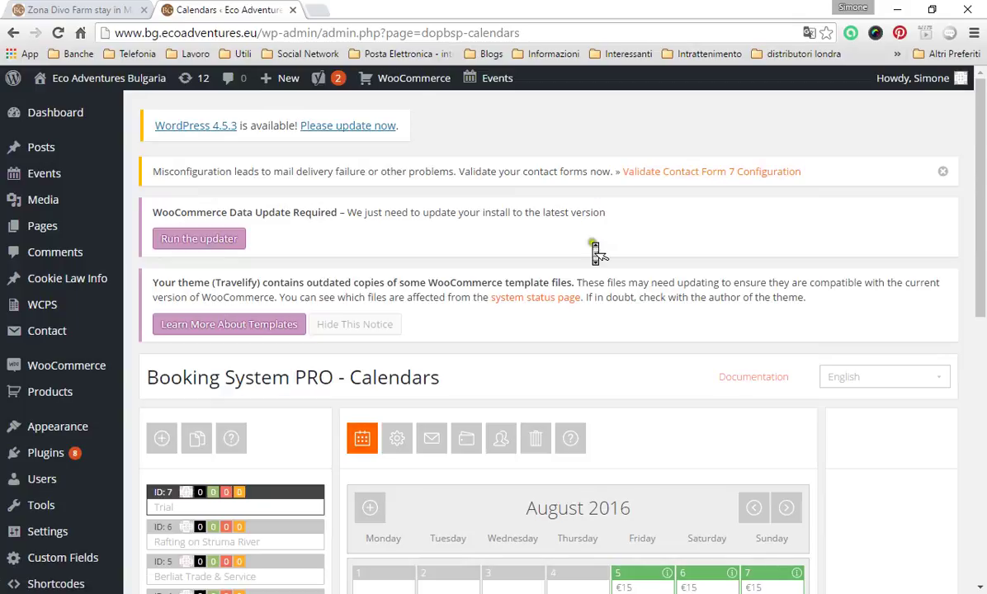
{"action": "scroll", "coordinate": [595, 244], "scroll_direction": "down", "scroll_amount": 1}
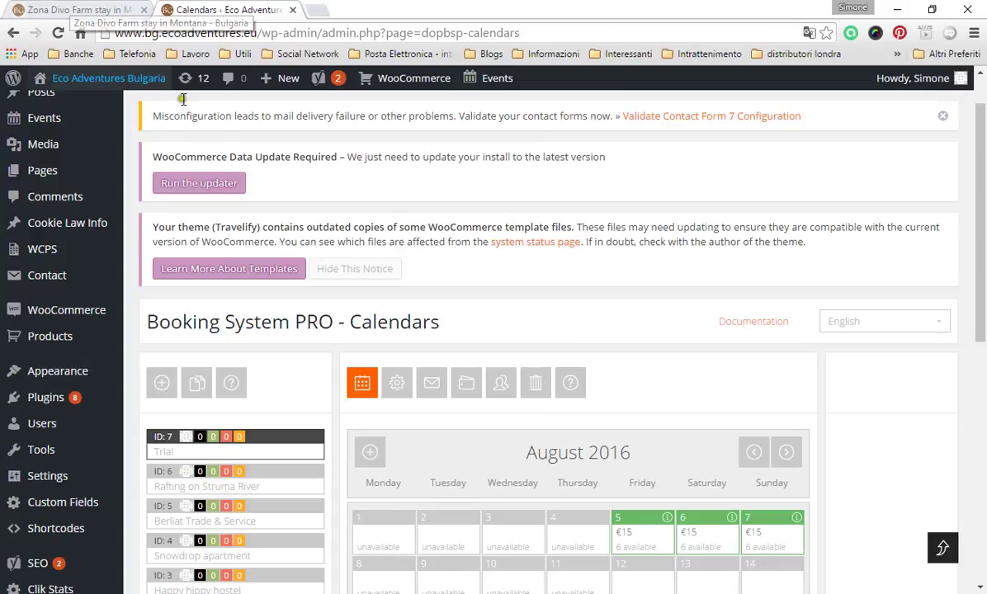
{"action": "left_click", "coordinate": [87, 9]}
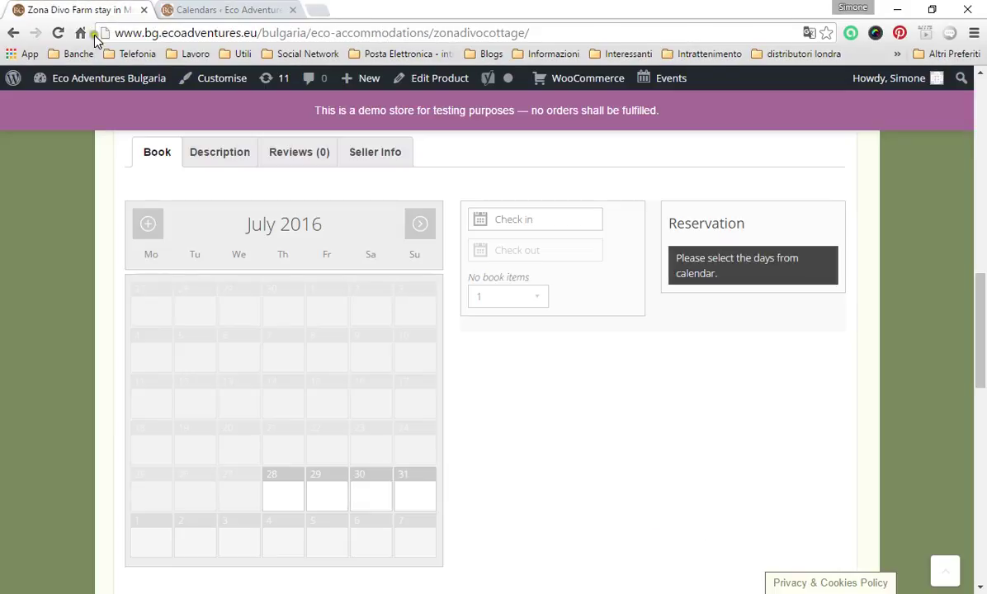
{"action": "left_click", "coordinate": [59, 35]}
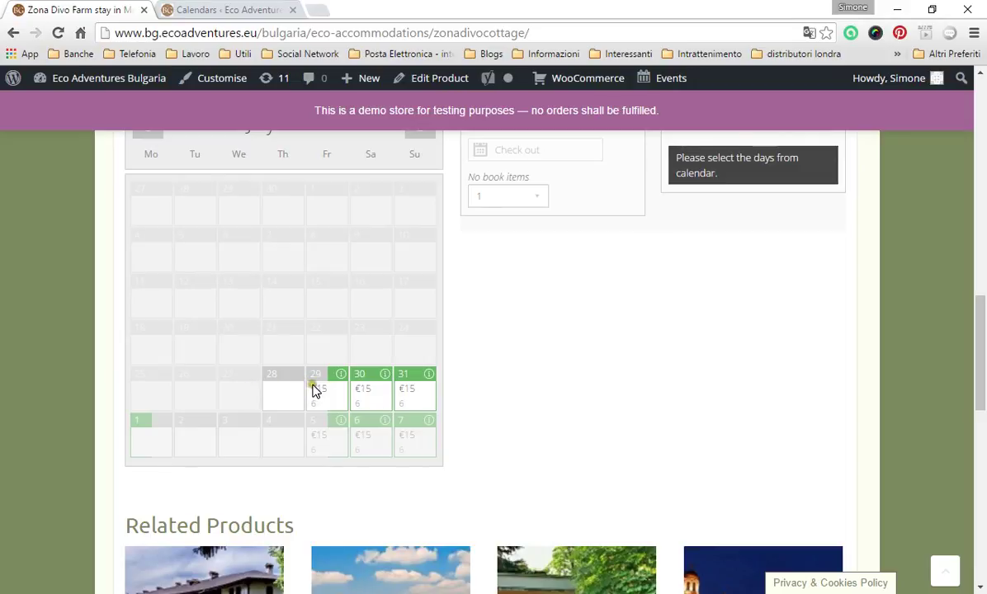
- Select a stay from 29 to 31 July 2016 on the product page and set the number of book items to 3
{"action": "mouse_move", "coordinate": [338, 378]}
{"action": "left_click", "coordinate": [338, 394]}
{"action": "left_click", "coordinate": [412, 400]}
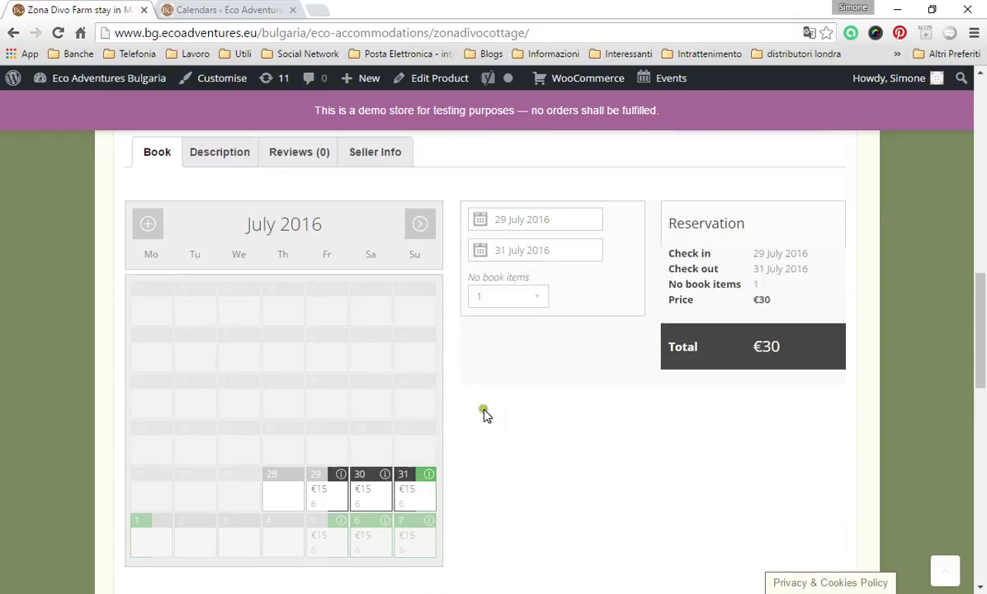
{"action": "left_click", "coordinate": [535, 297]}
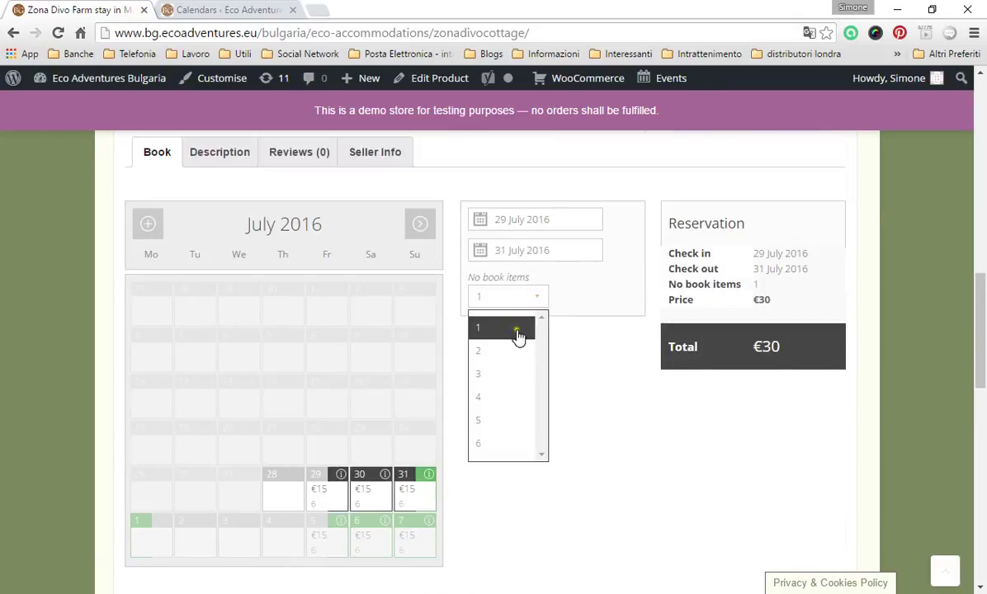
{"action": "left_click", "coordinate": [506, 373]}
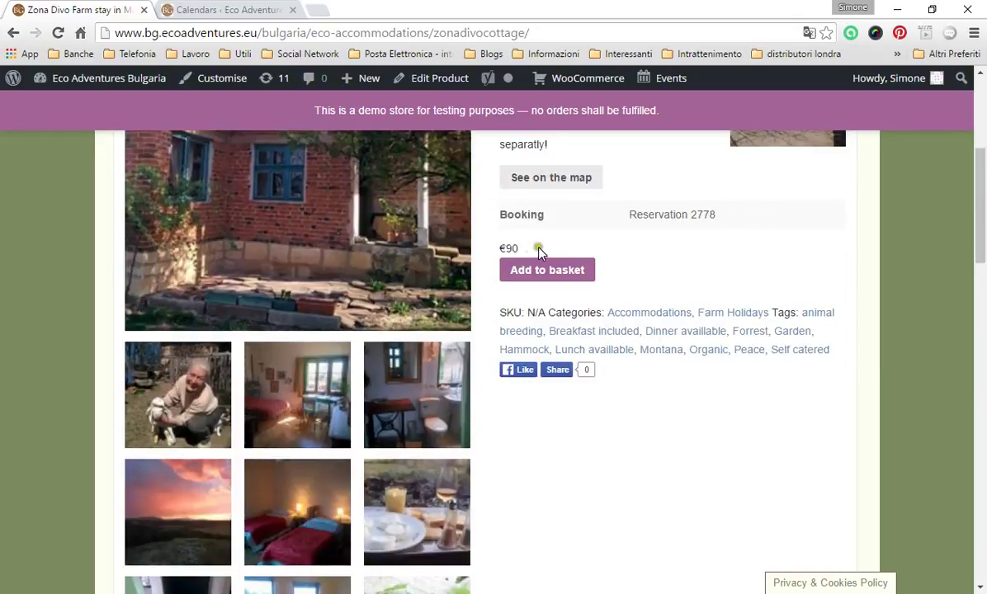
- Add the Zona Divo Cottage reservation to the basket and view the basket
{"action": "scroll", "coordinate": [676, 278], "scroll_direction": "up", "scroll_amount": 2}
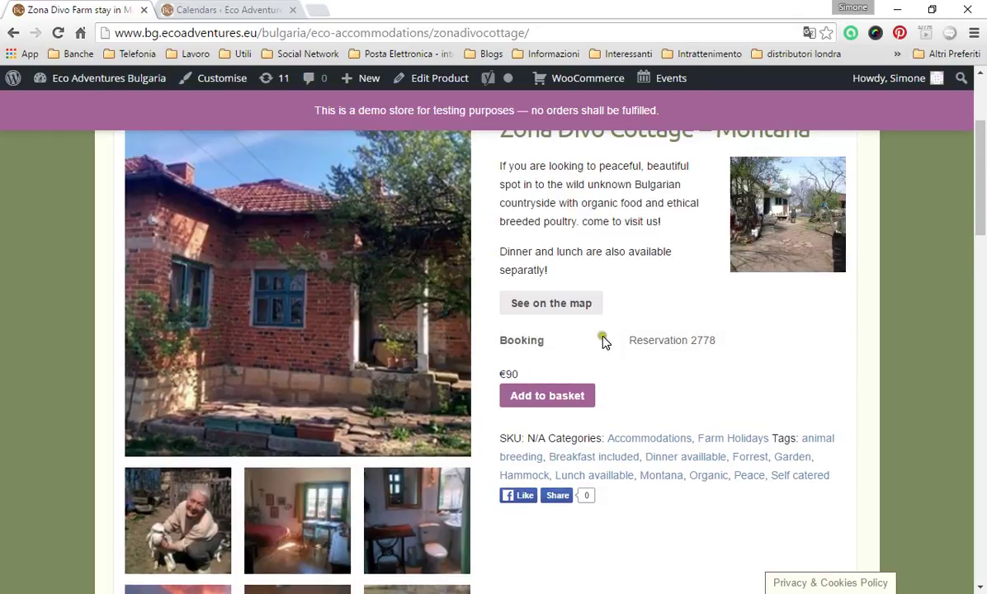
{"action": "left_click", "coordinate": [562, 399]}
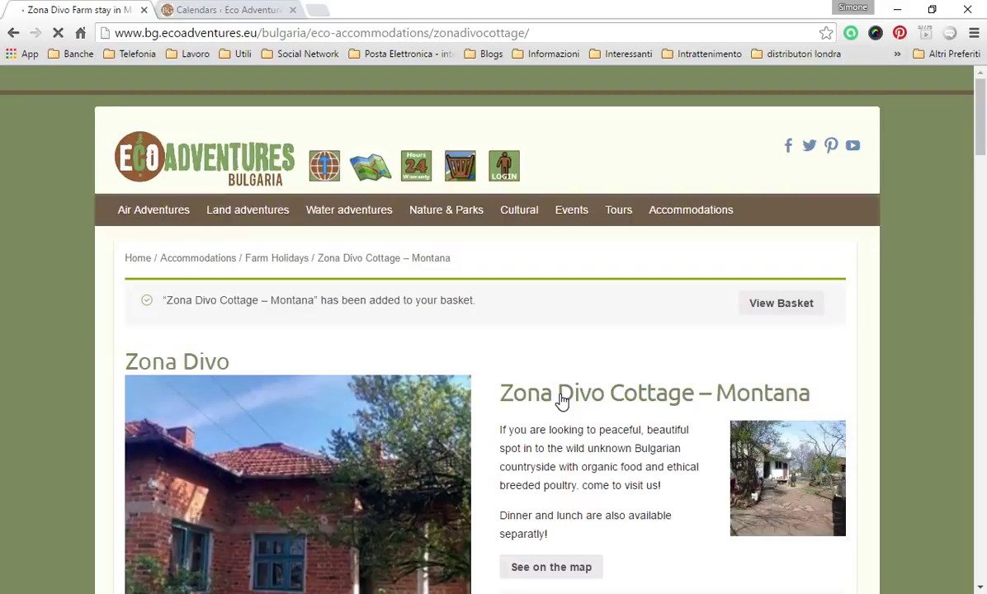
{"action": "left_click", "coordinate": [784, 304]}
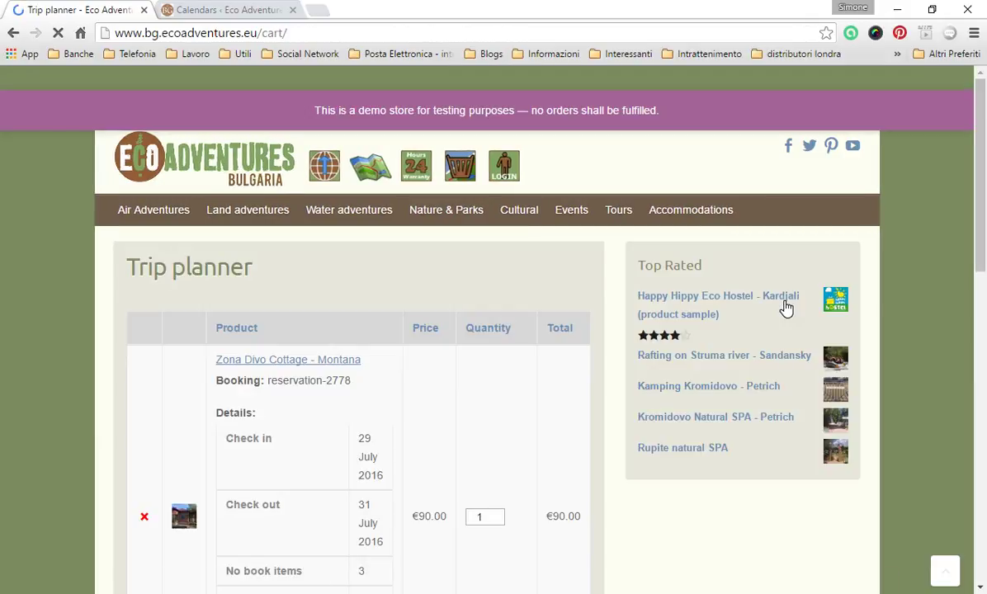
- Review the booking details in the trip planner, remove the Zona Divo Cottage reservation from the basket, and return to the shop
{"action": "scroll", "coordinate": [629, 372], "scroll_direction": "down", "scroll_amount": 1}
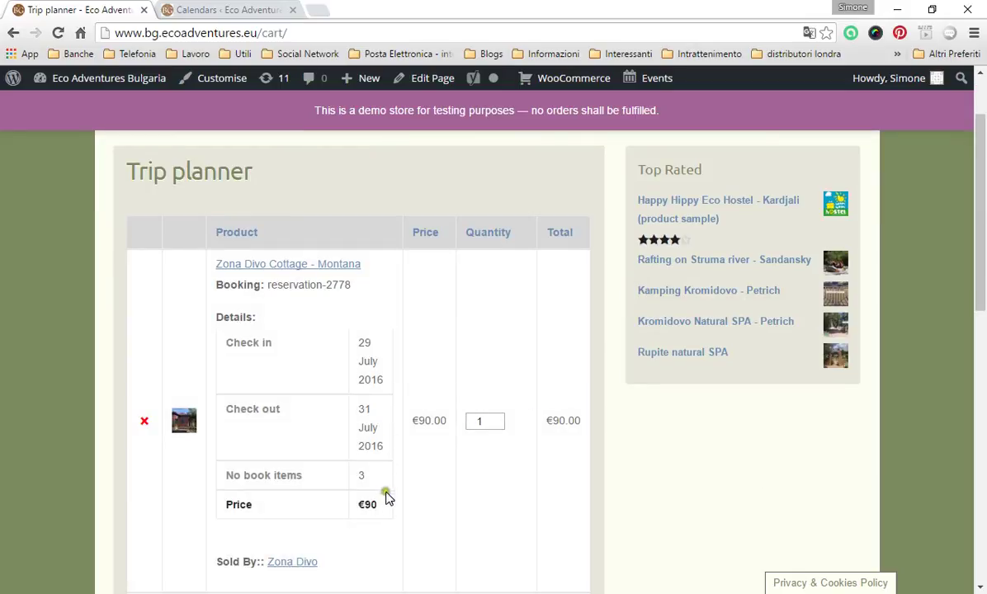
{"action": "scroll", "coordinate": [476, 508], "scroll_direction": "down", "scroll_amount": 1}
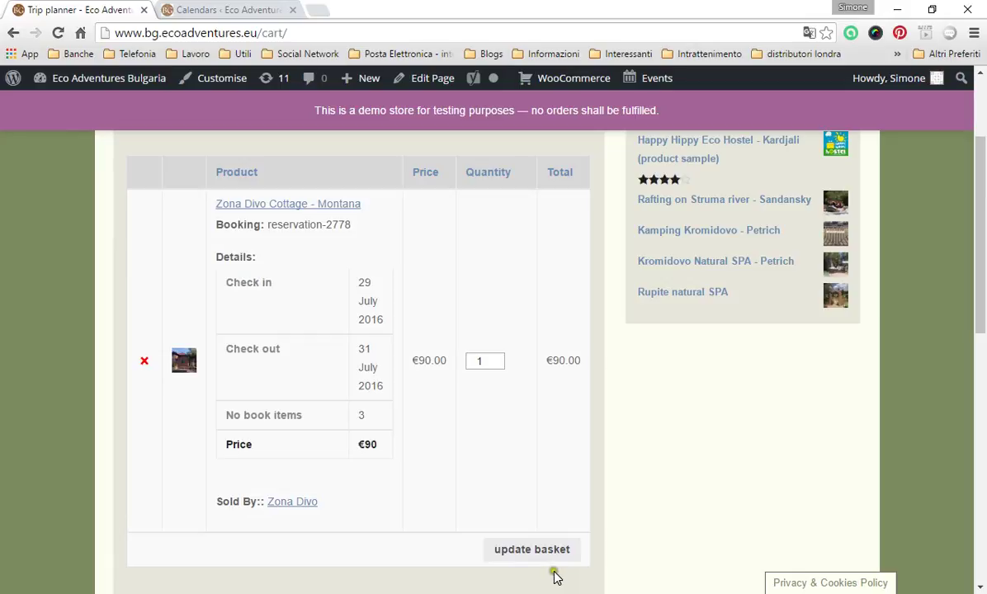
{"action": "left_click", "coordinate": [145, 362]}
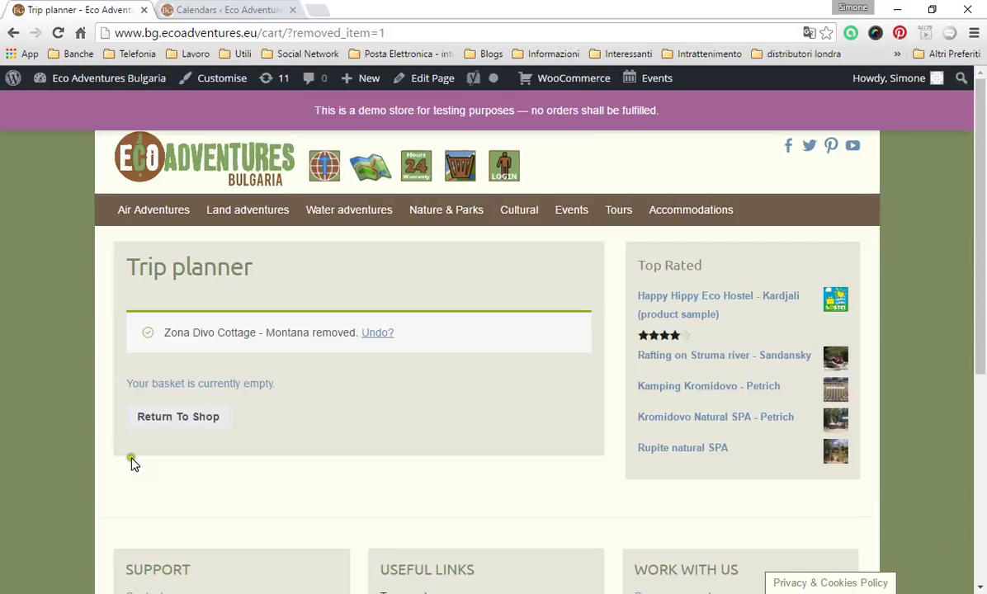
{"action": "left_click", "coordinate": [185, 417]}
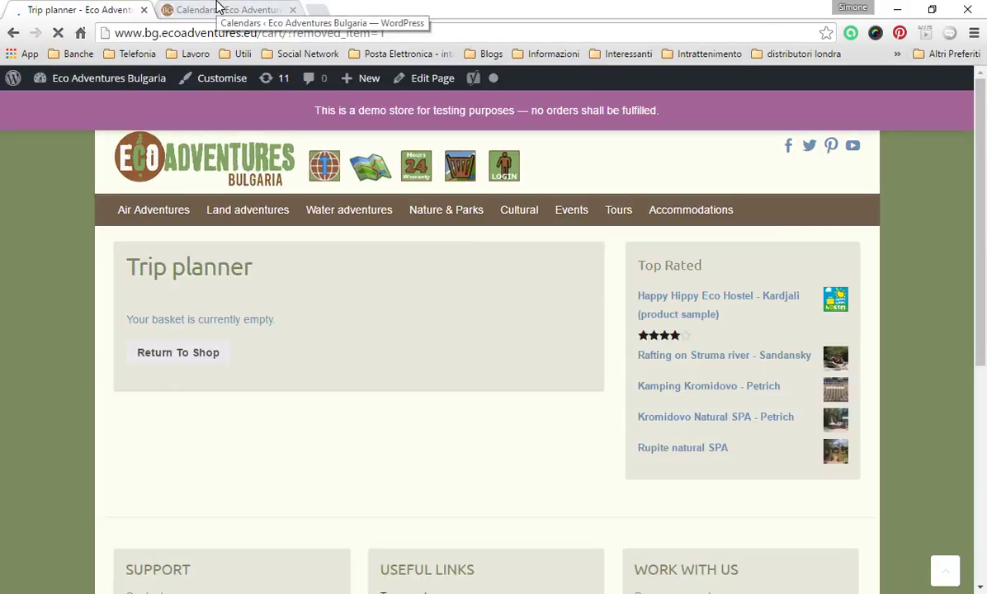
- Go back to the Booking System PRO calendars page and examine the Trial calendar's available and unavailable days in August 2016
{"action": "left_click", "coordinate": [219, 8]}
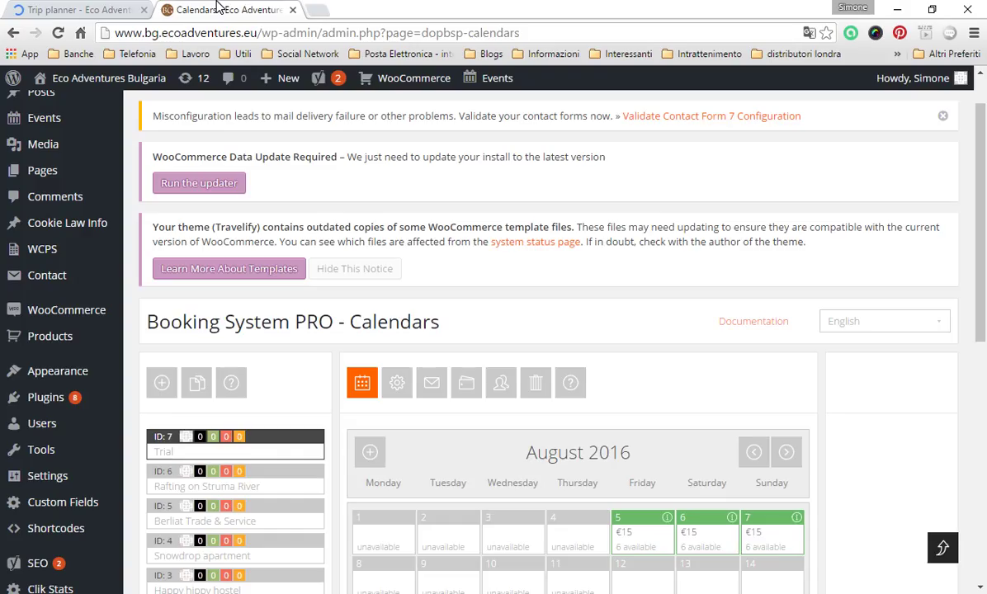
{"action": "mouse_move", "coordinate": [281, 78]}
{"action": "scroll", "coordinate": [350, 259], "scroll_direction": "down", "scroll_amount": 1}
{"action": "scroll", "coordinate": [349, 258], "scroll_direction": "down", "scroll_amount": 2}
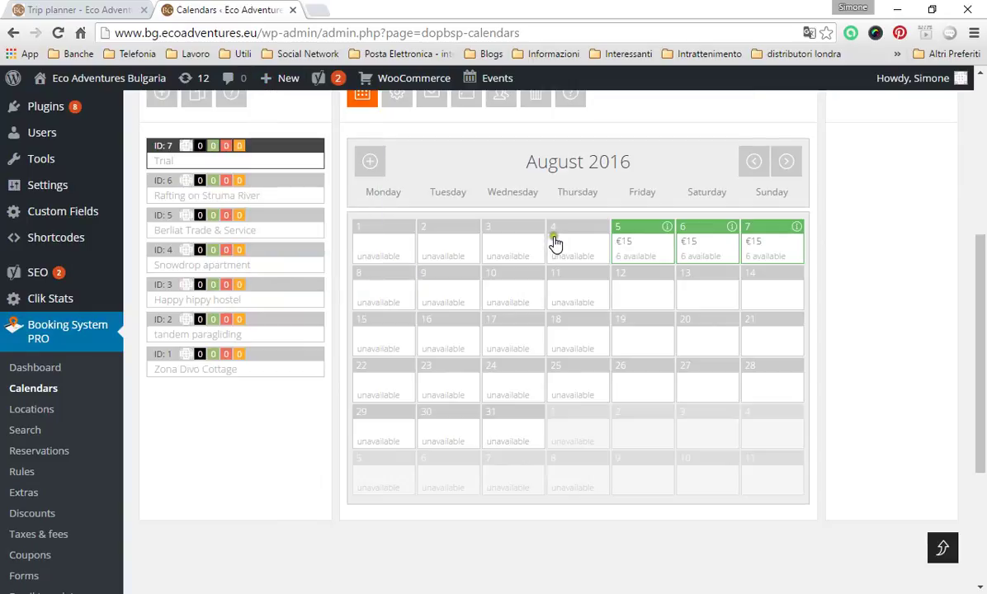
{"action": "scroll", "coordinate": [557, 244], "scroll_direction": "up", "scroll_amount": 1}
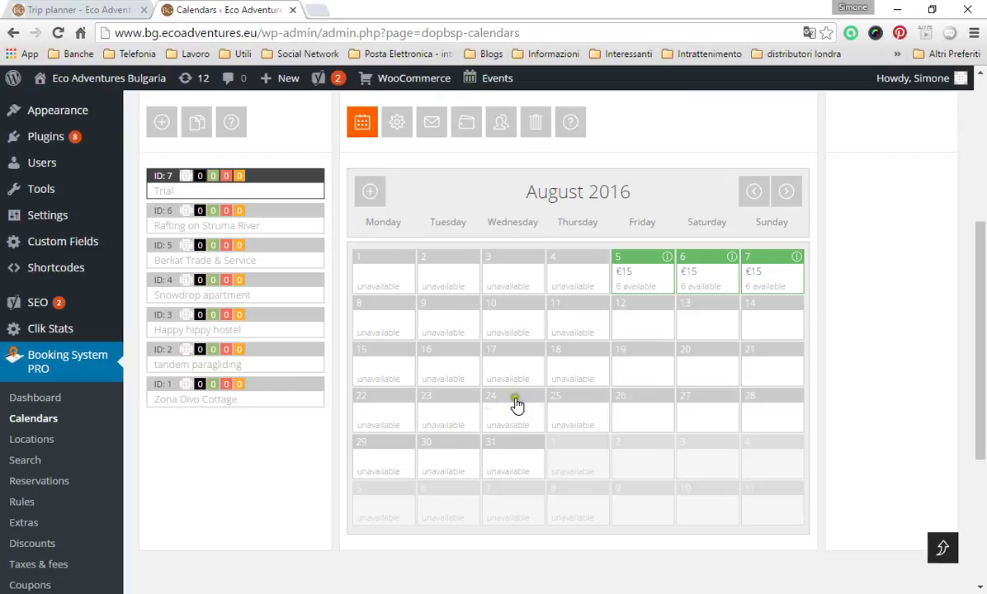
{"action": "left_click", "coordinate": [406, 418]}
{"action": "scroll", "coordinate": [412, 425], "scroll_direction": "down", "scroll_amount": 3}
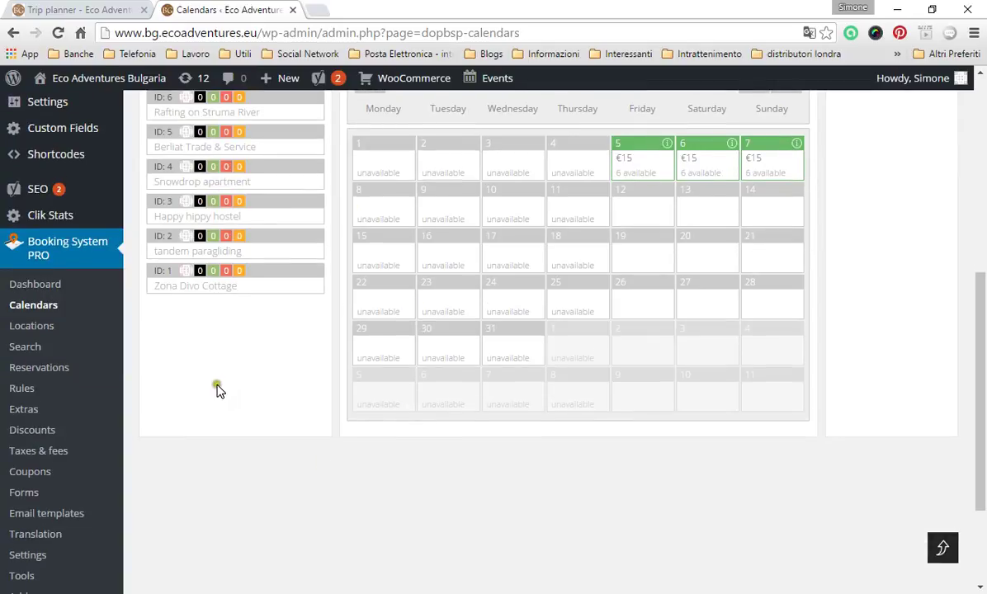
{"action": "scroll", "coordinate": [220, 387], "scroll_direction": "up", "scroll_amount": 1}
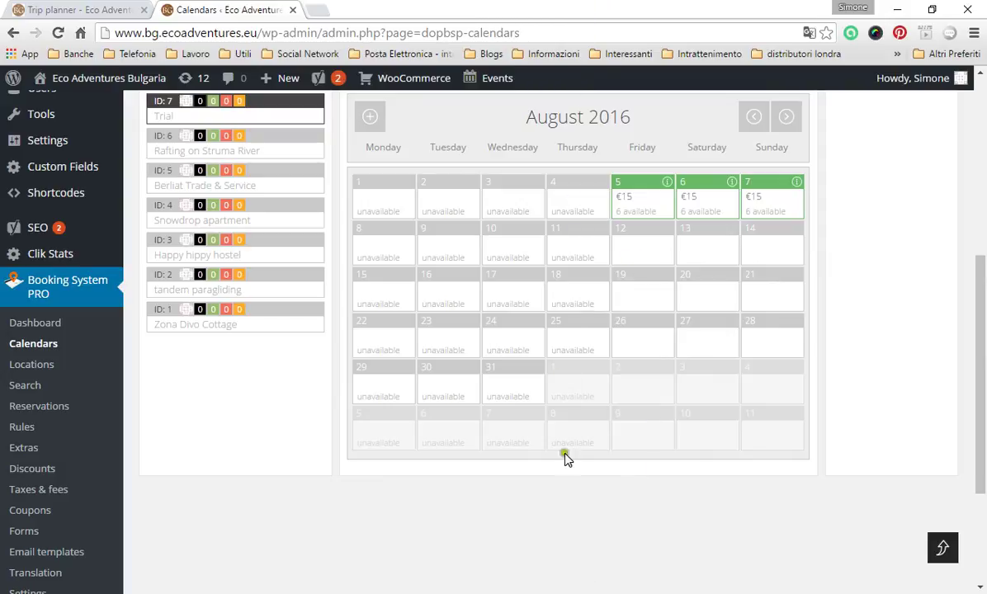
{"action": "left_click", "coordinate": [578, 592]}
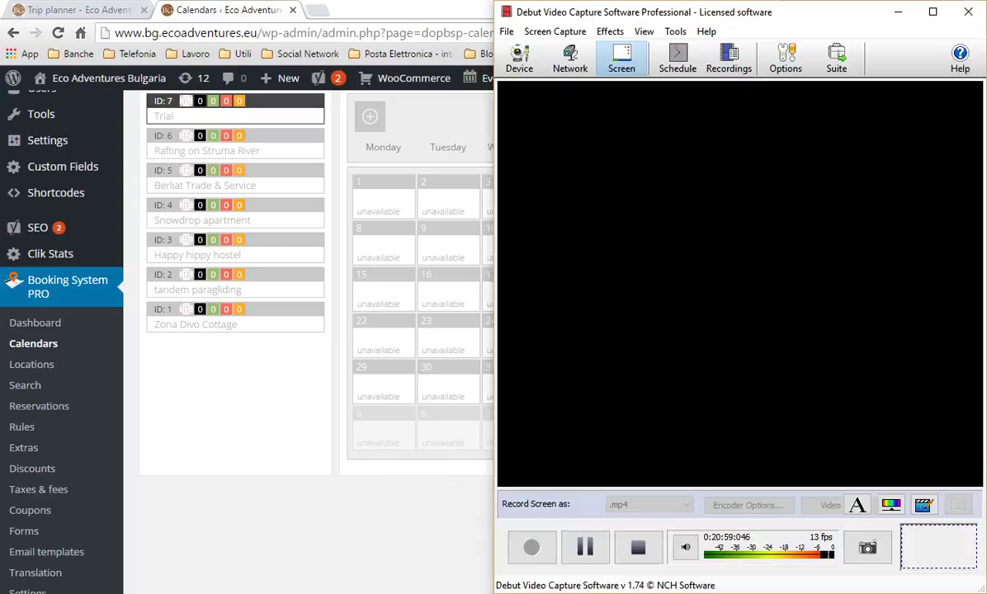
{"action": "left_click", "coordinate": [530, 547]}
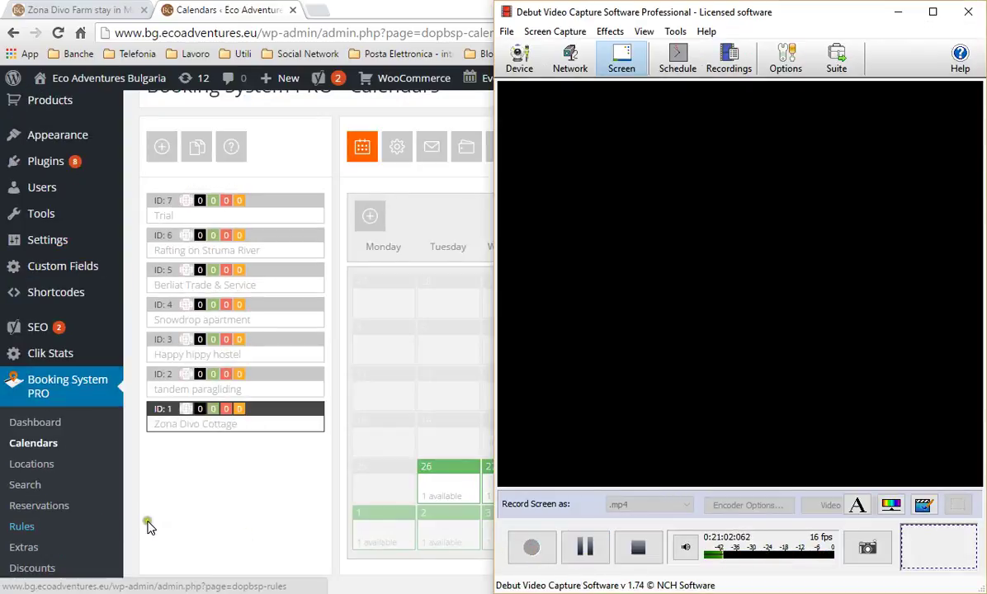
{"action": "left_click", "coordinate": [174, 516]}
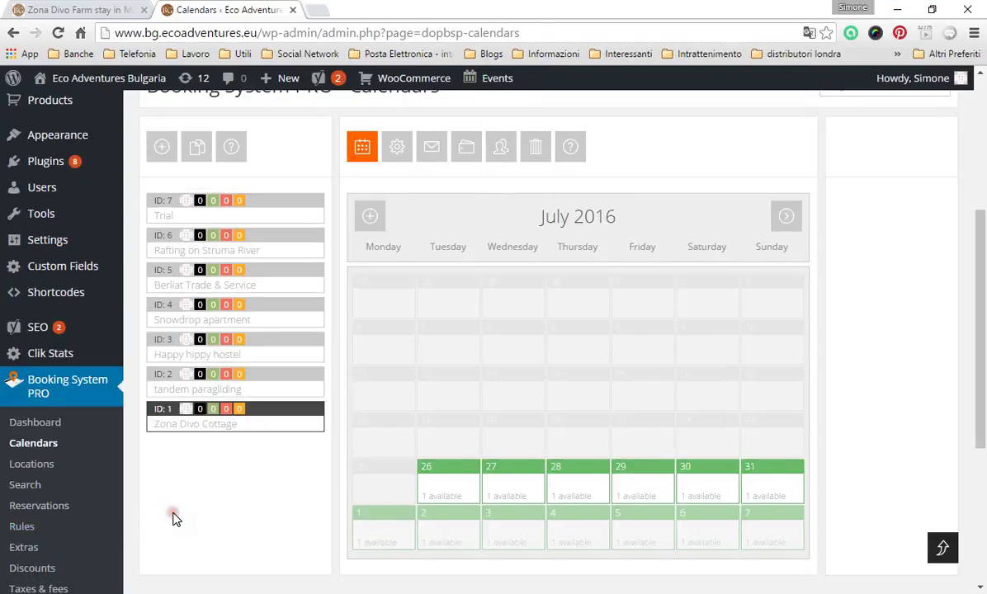
{"action": "left_click", "coordinate": [268, 521]}
{"action": "left_click", "coordinate": [358, 479]}
- Return to the Zona Divo Cottage product page and examine the Lunch and Dinner options among the booking extras
{"action": "left_click", "coordinate": [109, 7]}
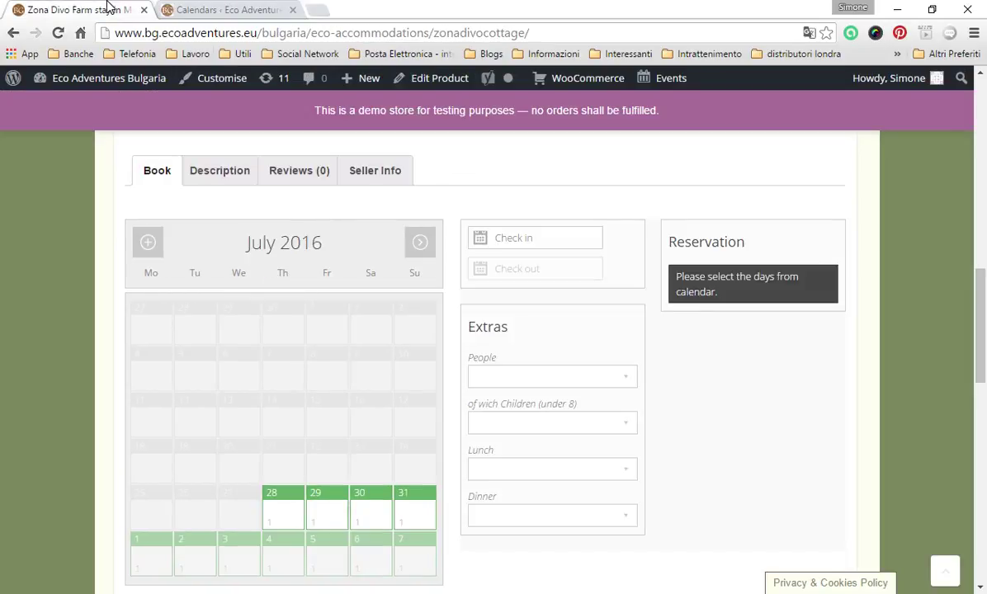
{"action": "scroll", "coordinate": [122, 194], "scroll_direction": "up", "scroll_amount": 4}
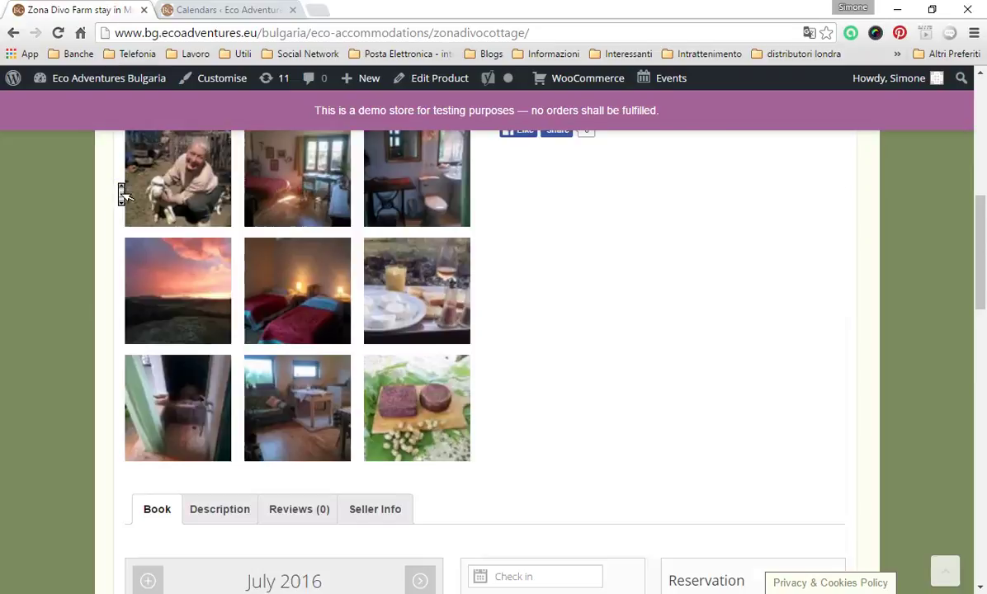
{"action": "scroll", "coordinate": [122, 194], "scroll_direction": "down", "scroll_amount": 5}
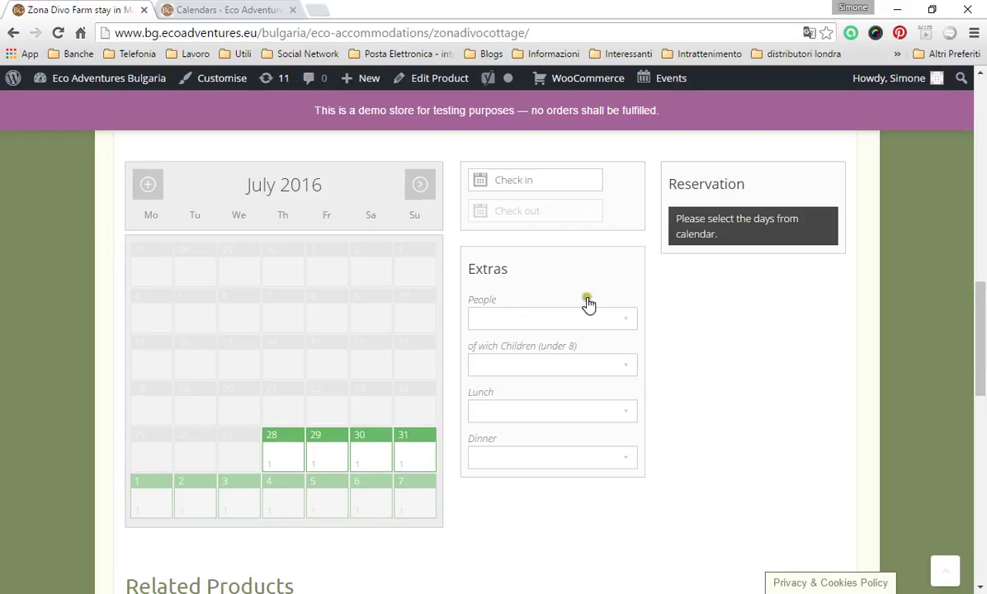
{"action": "left_click", "coordinate": [623, 413]}
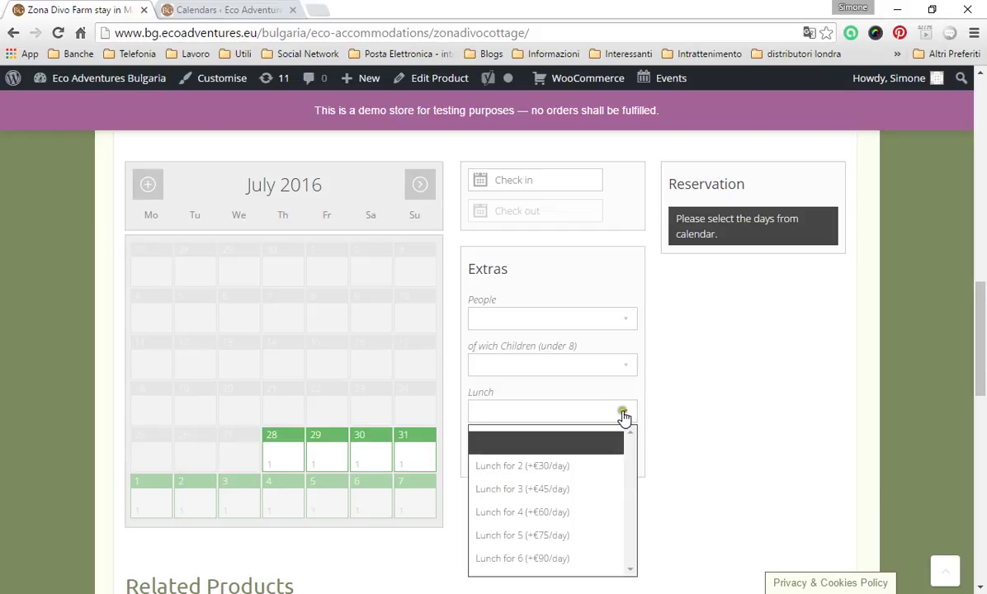
{"action": "left_click", "coordinate": [626, 415]}
{"action": "left_click", "coordinate": [630, 459]}
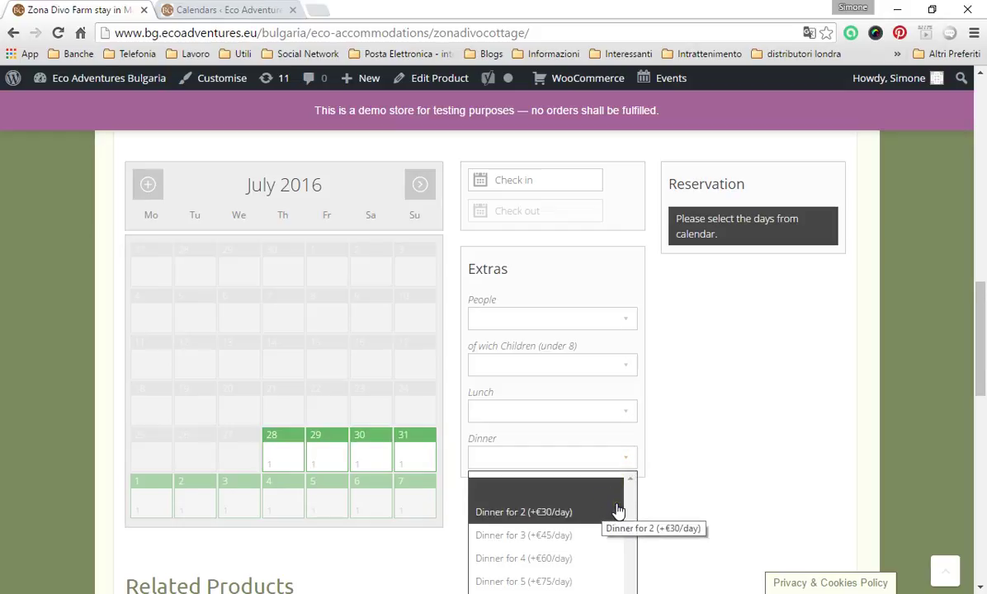
{"action": "left_click", "coordinate": [688, 536]}
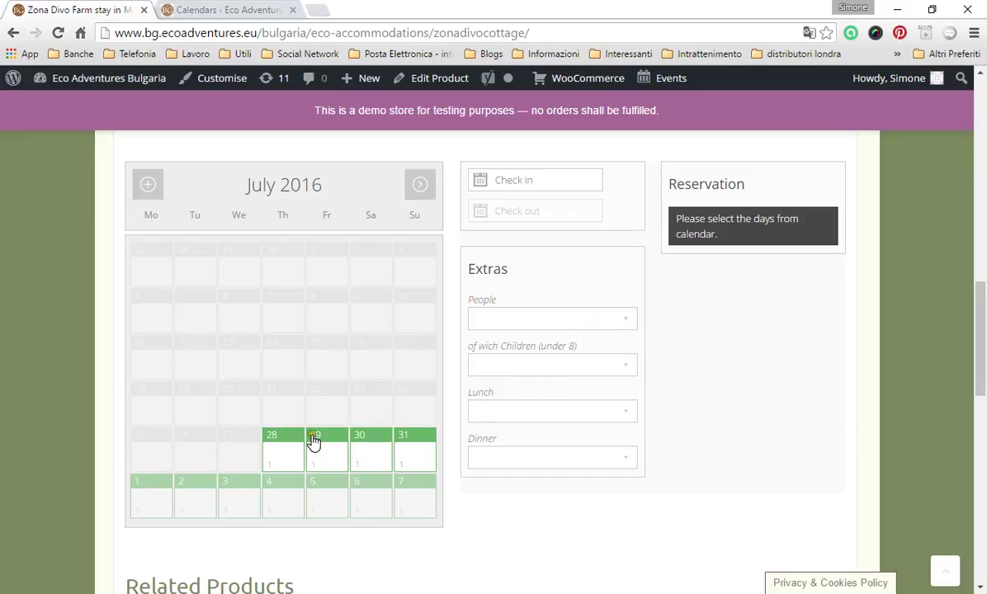
- Select a stay from 28 to 30 July 2016 in the product's booking calendar and review the reservation summary and extras
{"action": "left_click", "coordinate": [278, 454]}
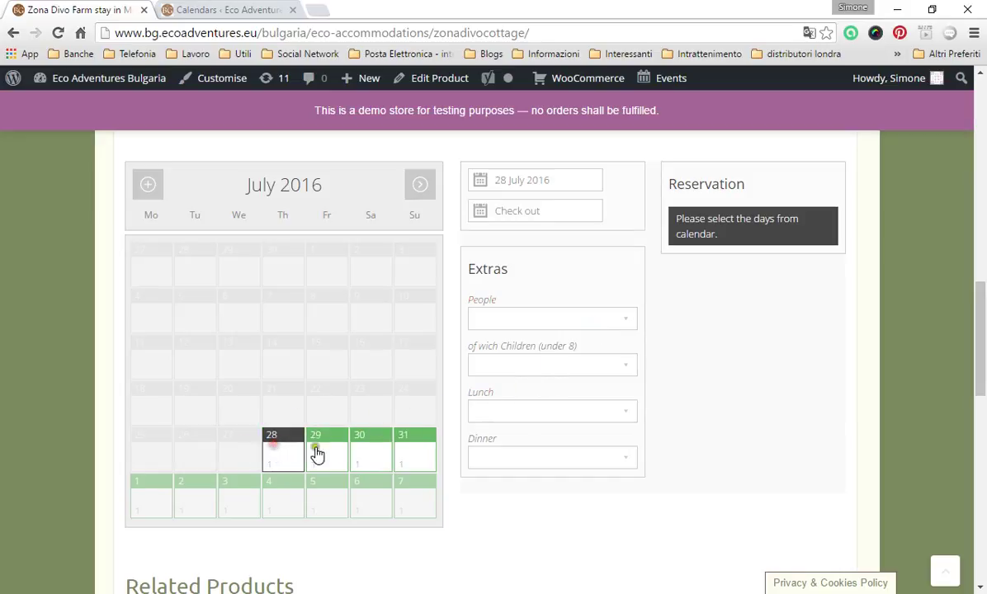
{"action": "left_click", "coordinate": [369, 458]}
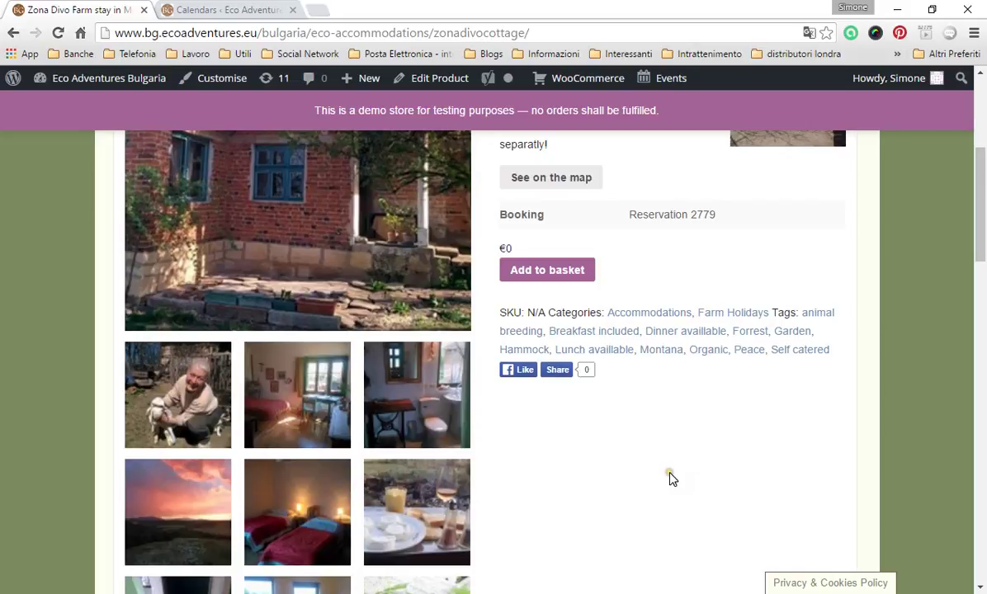
{"action": "scroll", "coordinate": [671, 479], "scroll_direction": "down", "scroll_amount": 2}
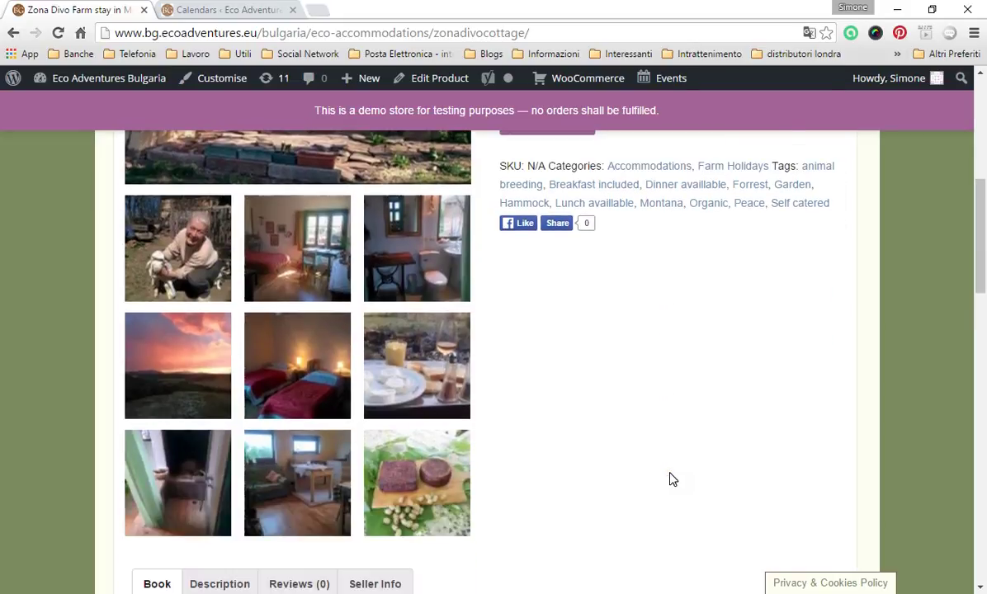
{"action": "scroll", "coordinate": [670, 479], "scroll_direction": "down", "scroll_amount": 6}
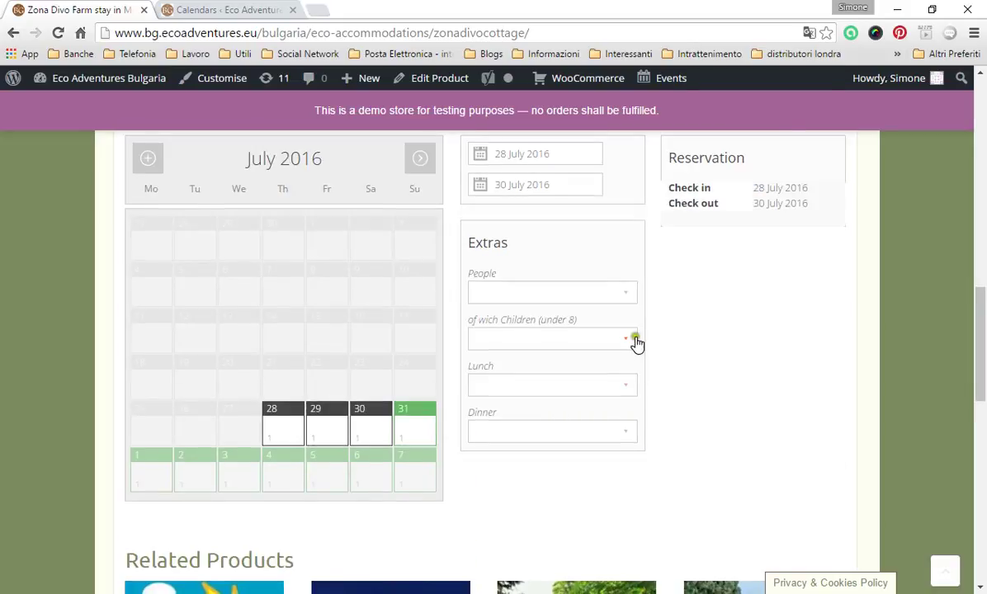
{"action": "scroll", "coordinate": [649, 322], "scroll_direction": "up", "scroll_amount": 1}
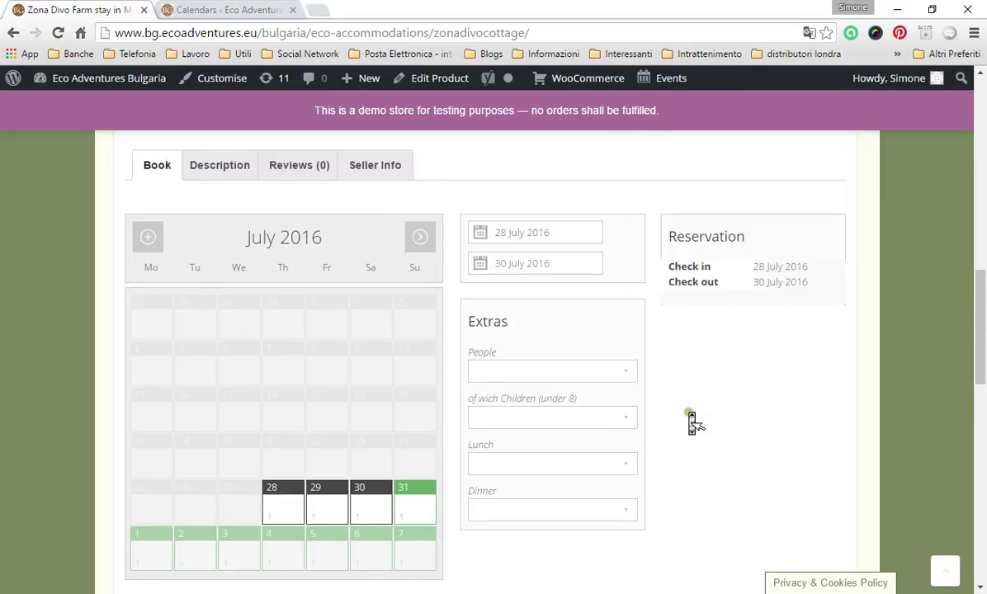
- Set the People extra to two rooms (3 People) (+€50/day) for the selected stay
{"action": "scroll", "coordinate": [655, 405], "scroll_direction": "down", "scroll_amount": 1}
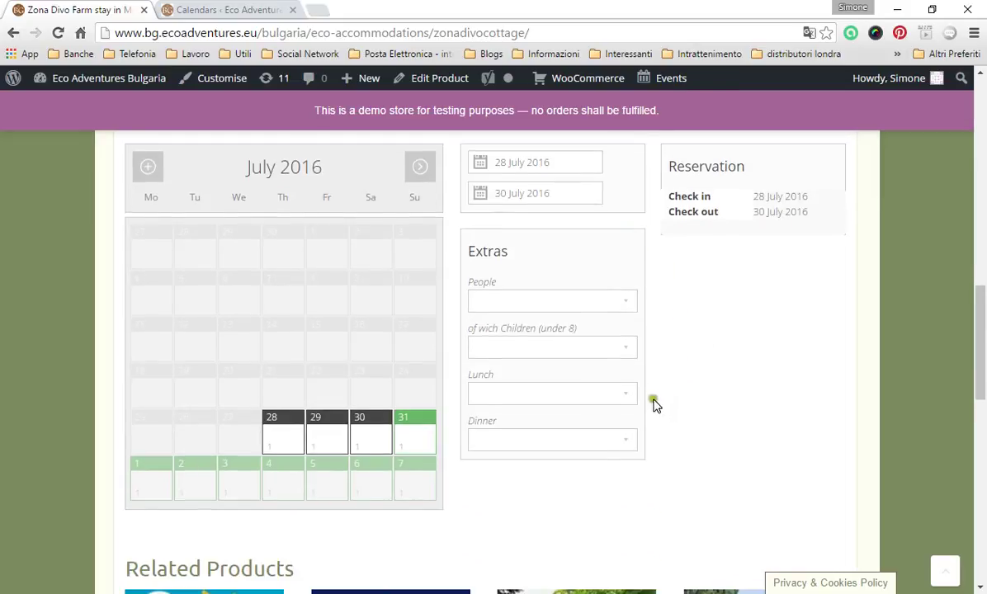
{"action": "left_click", "coordinate": [626, 302]}
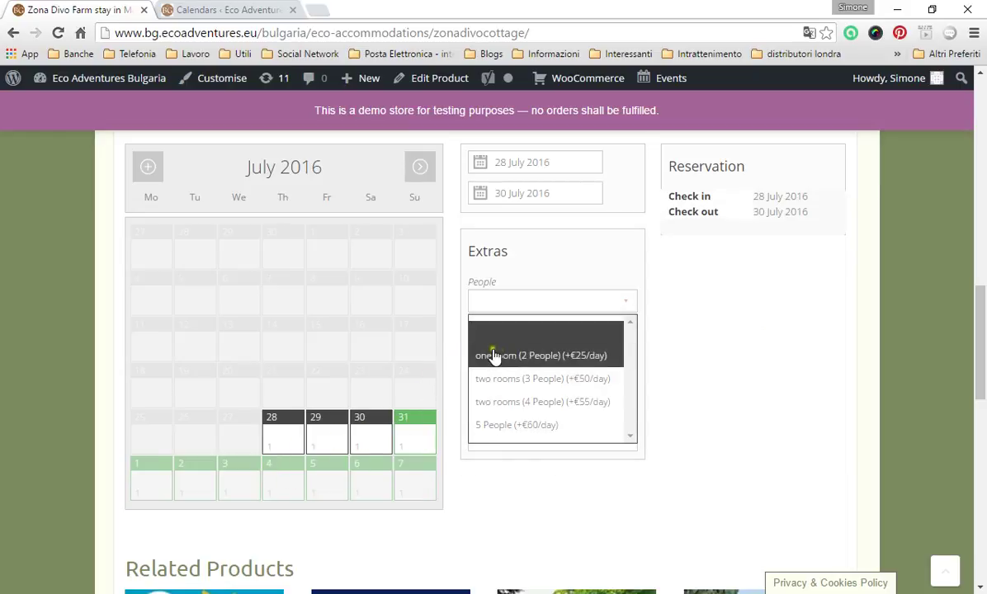
{"action": "left_click", "coordinate": [572, 381]}
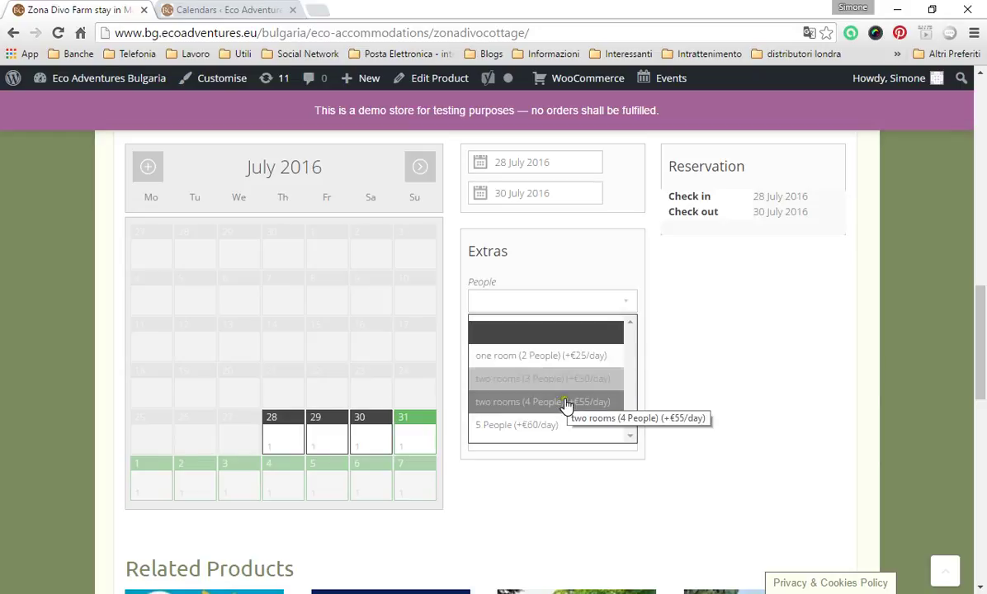
{"action": "left_click", "coordinate": [566, 405]}
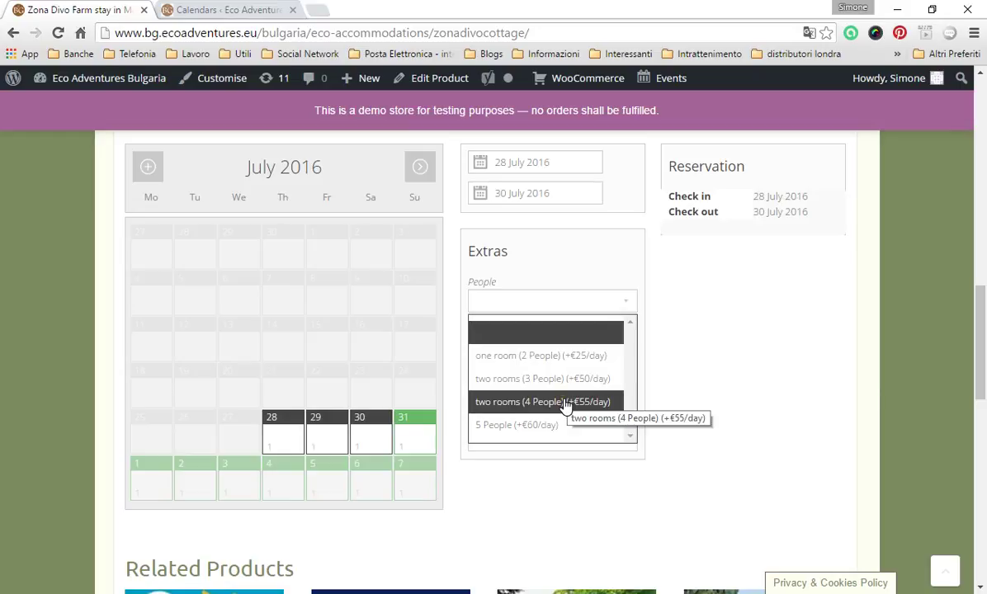
{"action": "left_click", "coordinate": [611, 388]}
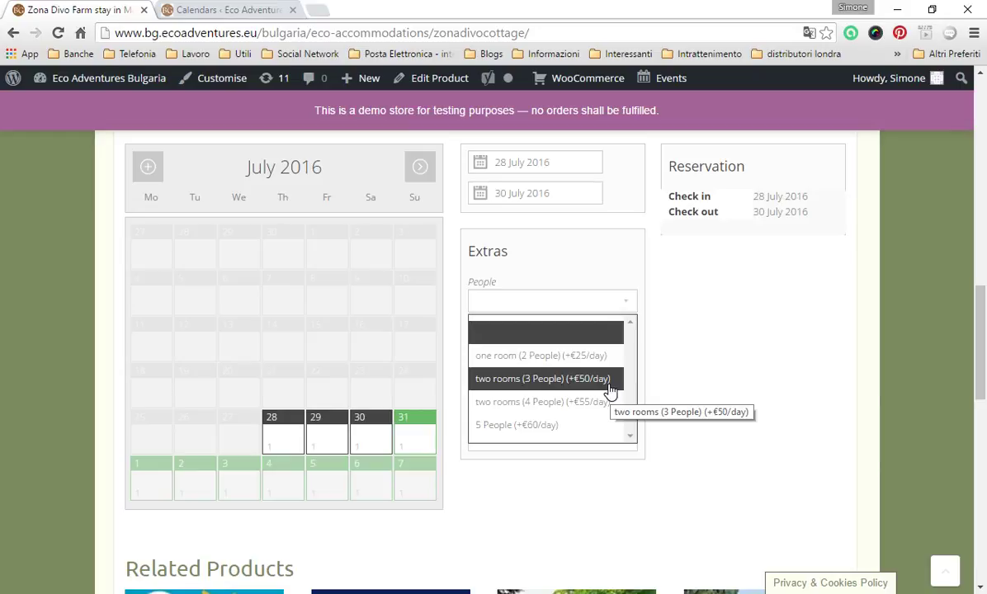
{"action": "left_click", "coordinate": [611, 388]}
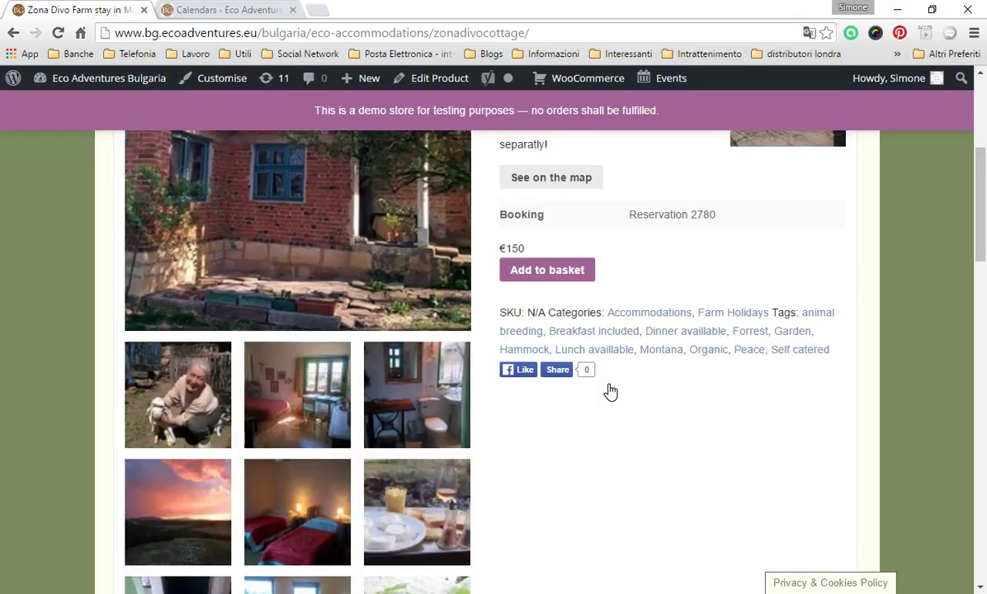
- Set the number of children under 8 to 2 (-€10/day) in the booking extras
{"action": "scroll", "coordinate": [610, 392], "scroll_direction": "down", "scroll_amount": 6}
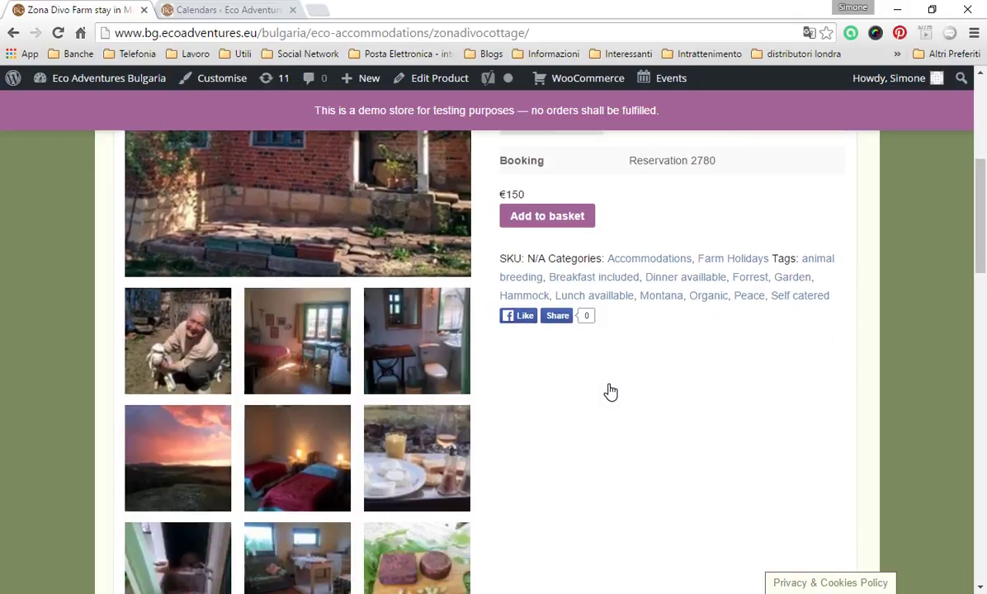
{"action": "scroll", "coordinate": [611, 392], "scroll_direction": "down", "scroll_amount": 1}
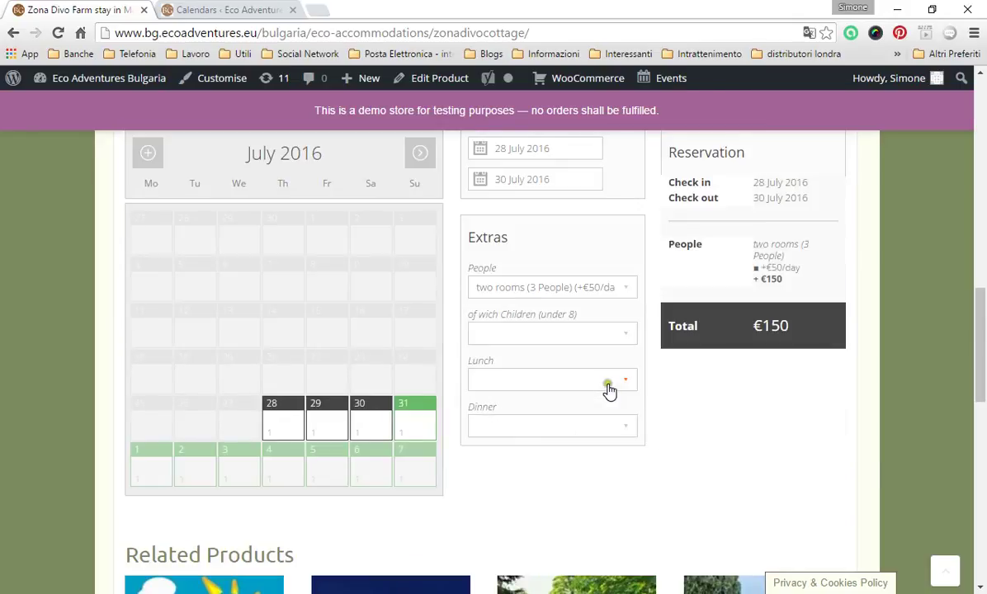
{"action": "left_click", "coordinate": [627, 340]}
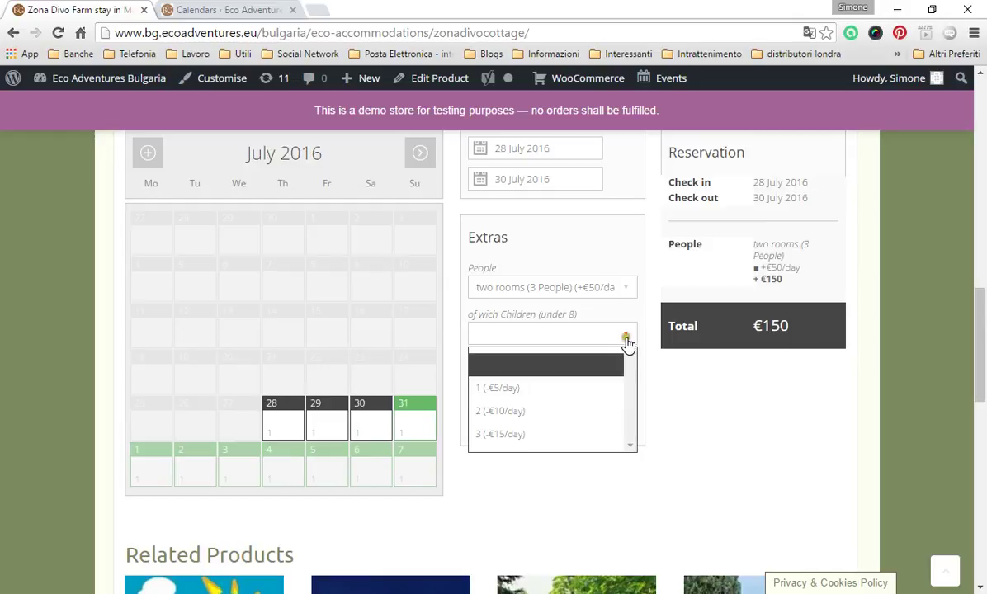
{"action": "left_click", "coordinate": [583, 409]}
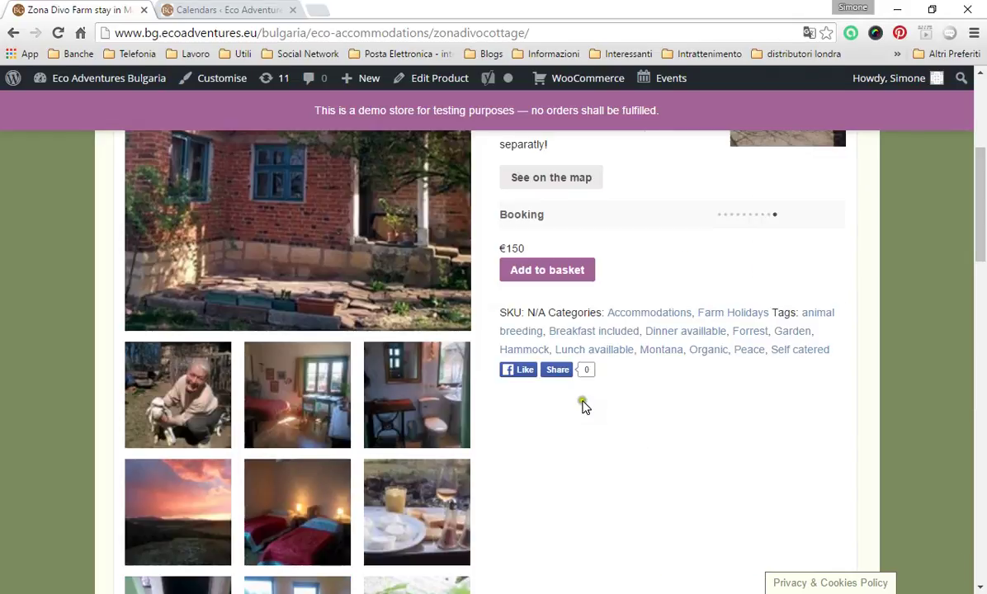
- Add Lunch for 3 (+€45/day) to the booking extras and review the updated product price
{"action": "scroll", "coordinate": [690, 428], "scroll_direction": "down", "scroll_amount": 1}
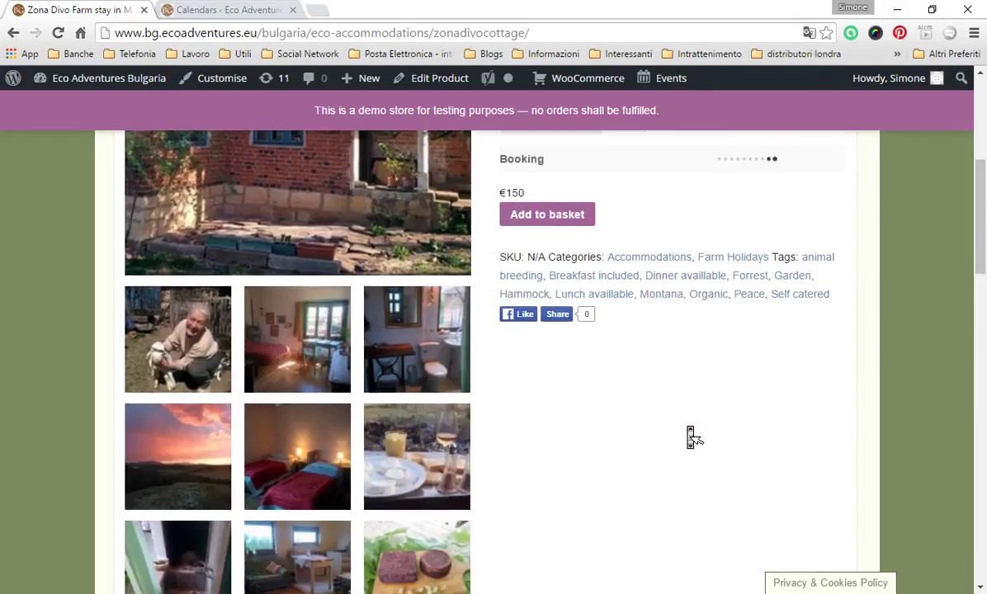
{"action": "scroll", "coordinate": [692, 429], "scroll_direction": "up", "scroll_amount": 1}
{"action": "scroll", "coordinate": [694, 428], "scroll_direction": "down", "scroll_amount": 3}
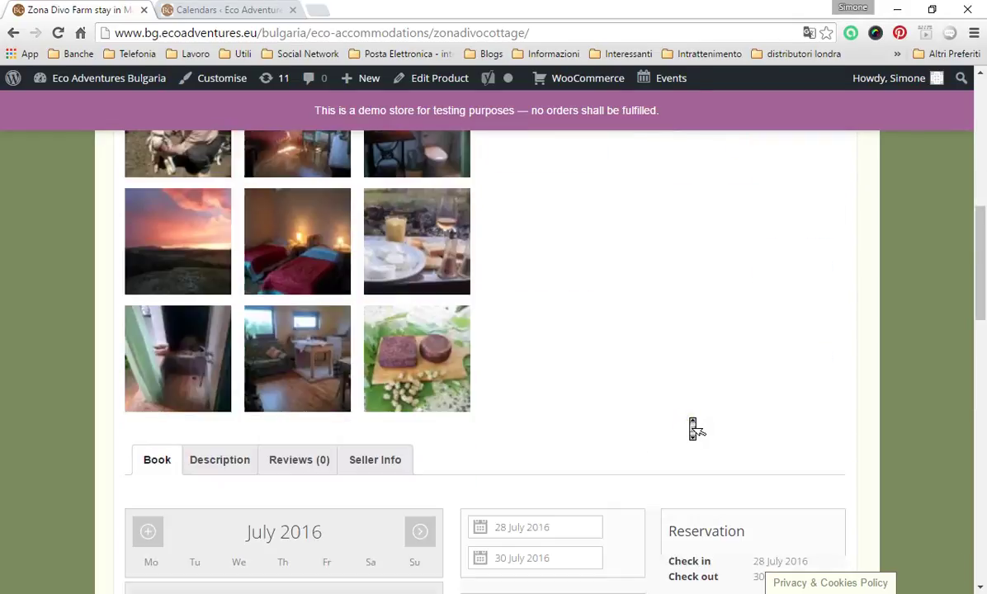
{"action": "scroll", "coordinate": [693, 428], "scroll_direction": "down", "scroll_amount": 10}
{"action": "scroll", "coordinate": [694, 428], "scroll_direction": "up", "scroll_amount": 8}
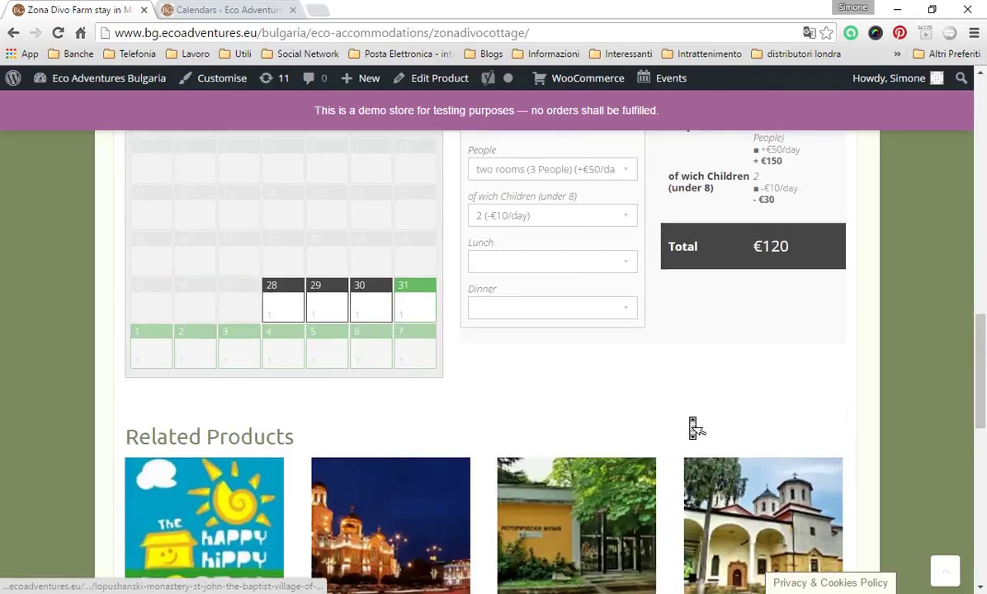
{"action": "scroll", "coordinate": [694, 429], "scroll_direction": "up", "scroll_amount": 1}
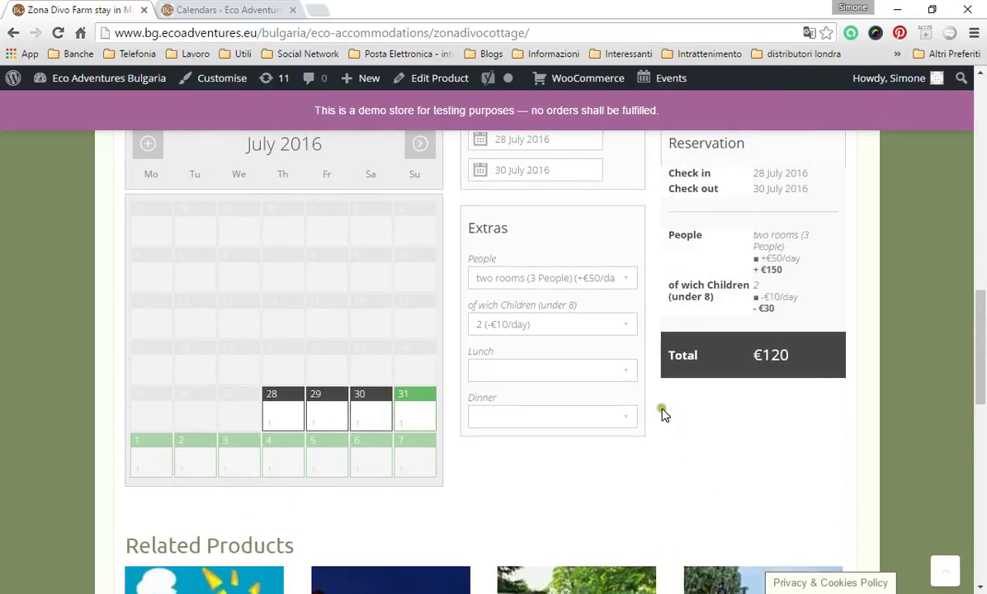
{"action": "left_click", "coordinate": [631, 373]}
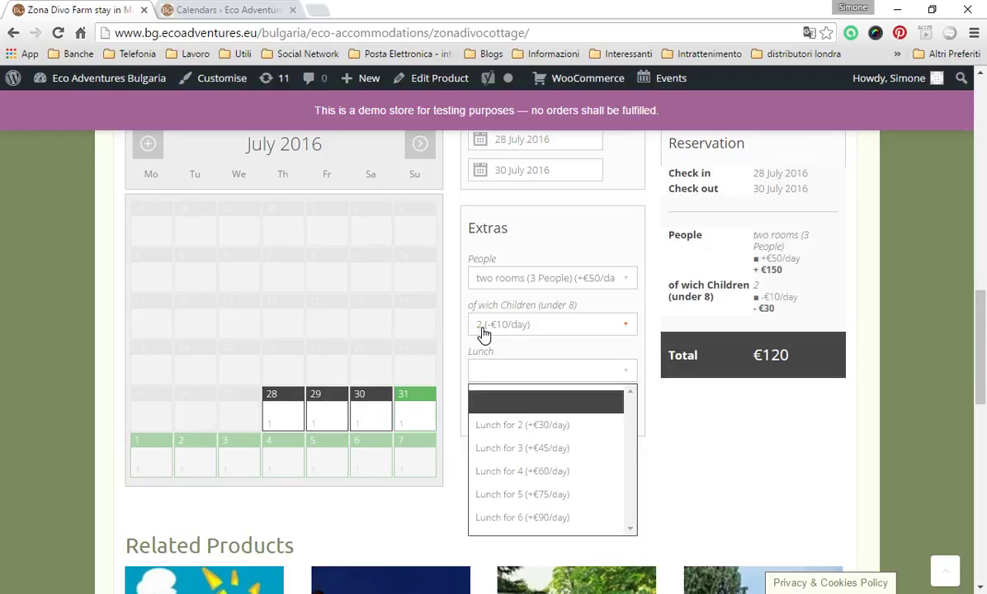
{"action": "left_click", "coordinate": [520, 450]}
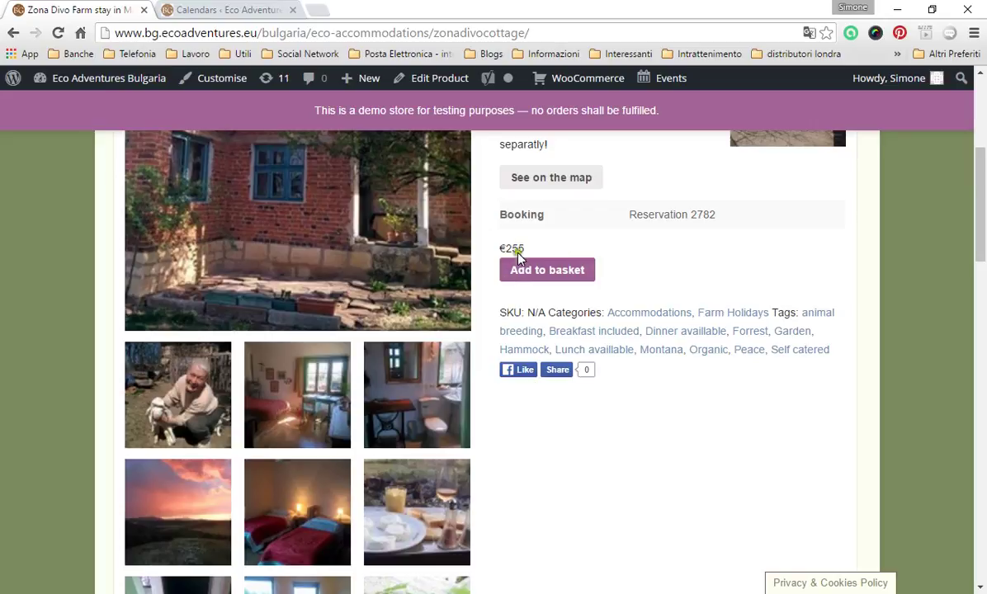
{"action": "scroll", "coordinate": [642, 306], "scroll_direction": "up", "scroll_amount": 2}
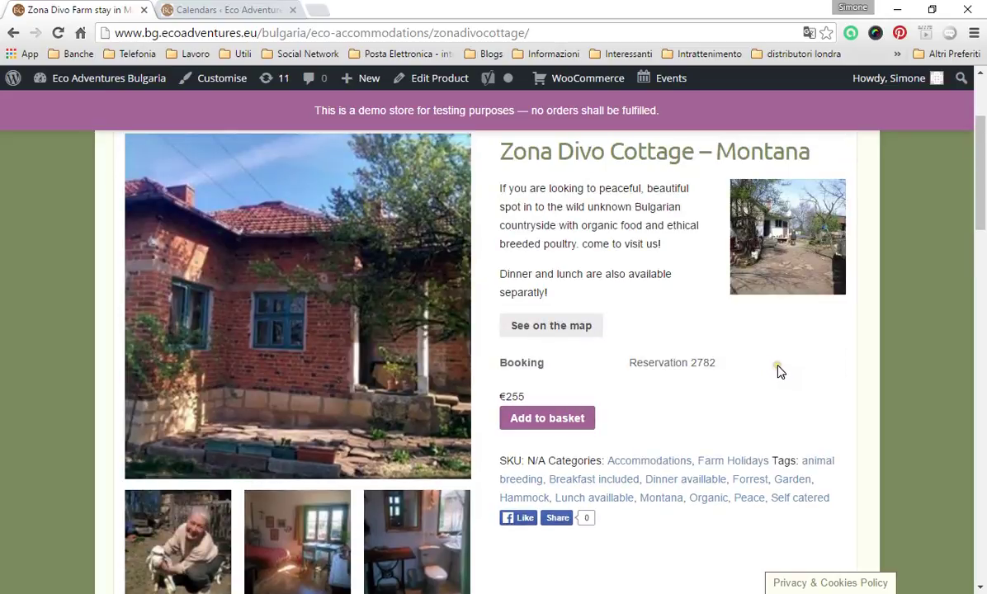
{"action": "scroll", "coordinate": [783, 387], "scroll_direction": "down", "scroll_amount": 2}
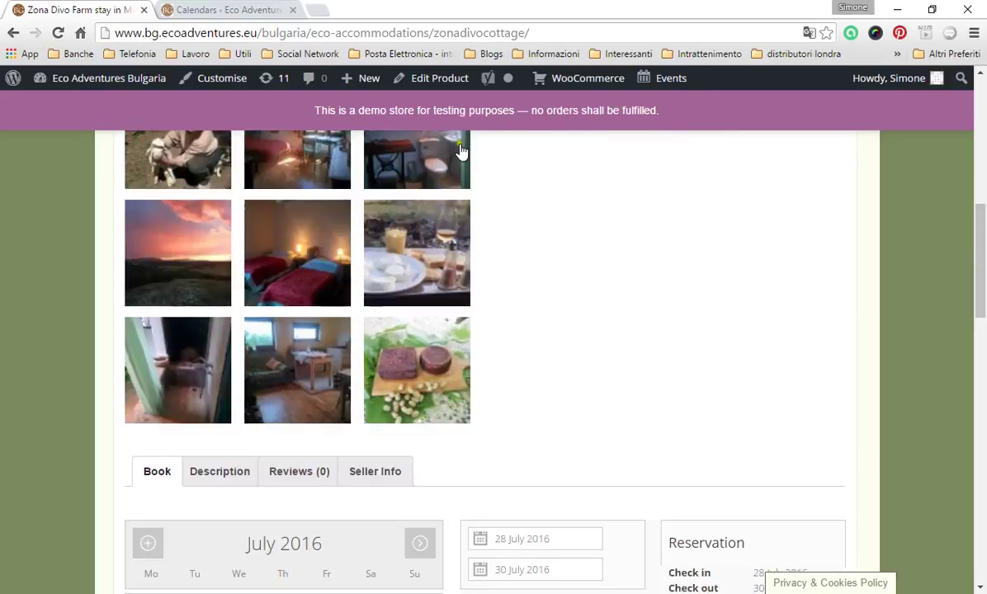
- Dock the browser at half the screen, minimise the video capture window, and widen the browser to the edge of the camera window
{"action": "left_click_drag", "start_coordinate": [465, 14], "coordinate": [0, 103]}
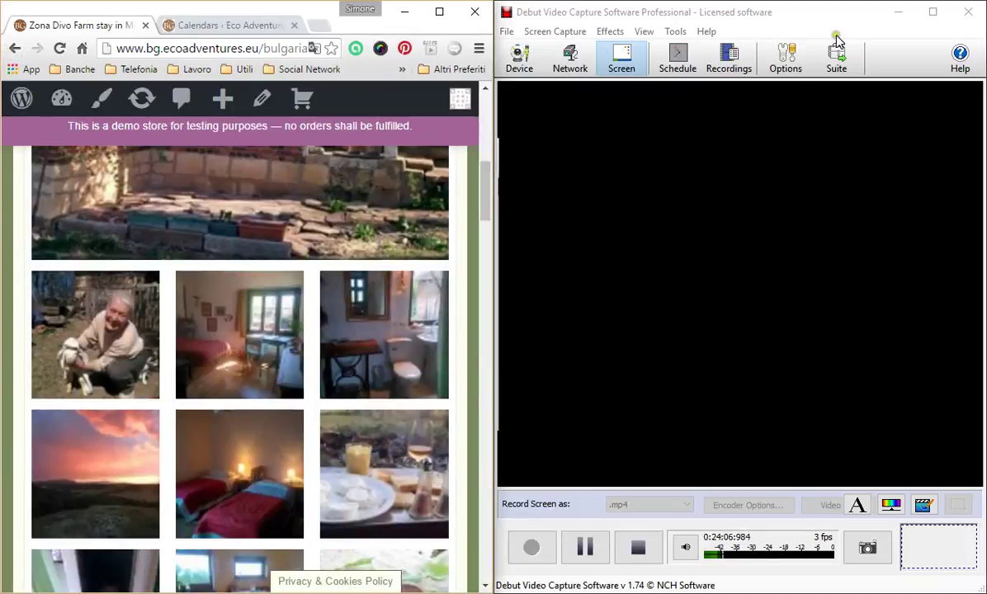
{"action": "left_click", "coordinate": [897, 18]}
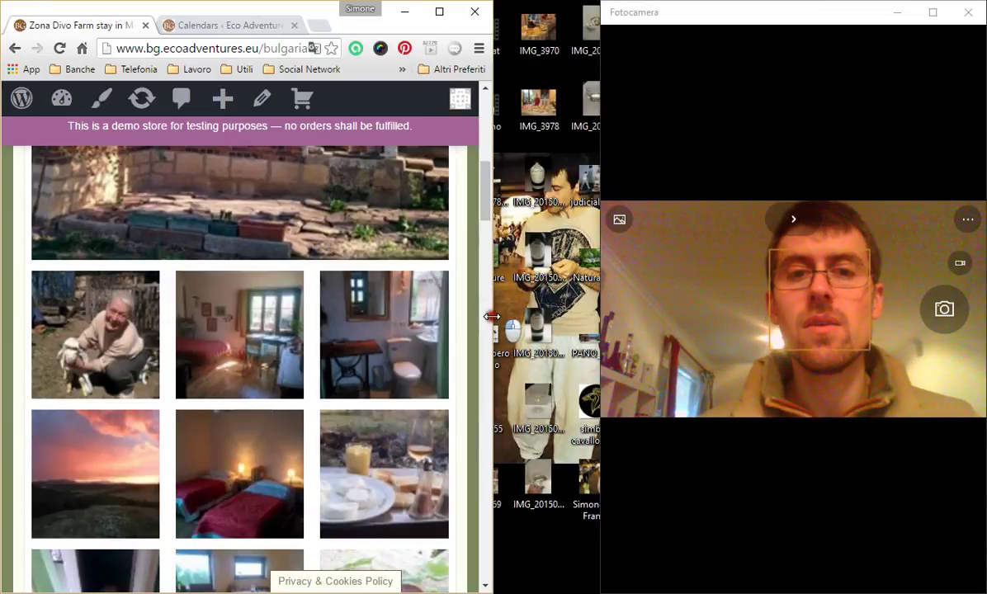
{"action": "left_click_drag", "start_coordinate": [492, 316], "coordinate": [600, 337]}
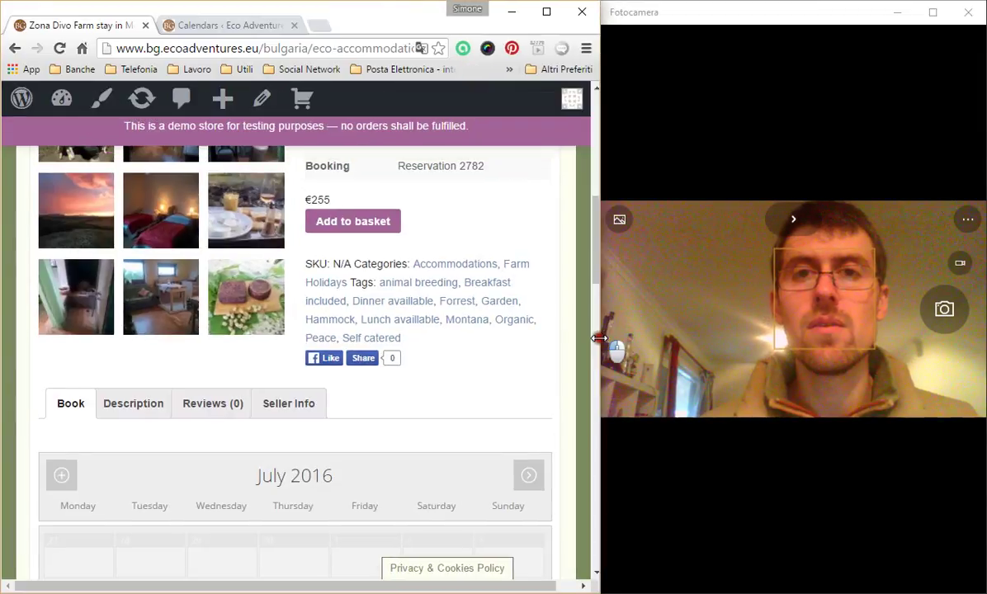